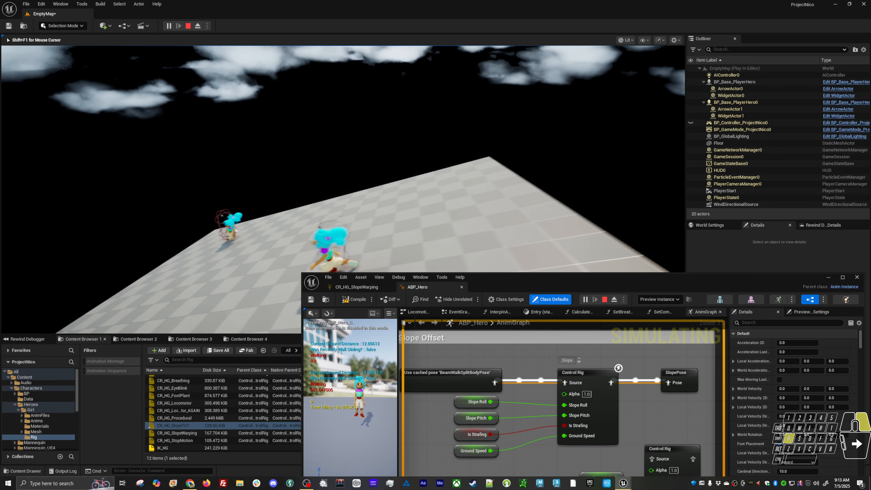
# Run the character across the sloped floor in the play session to examine its slope pose
pyautogui.press('w')
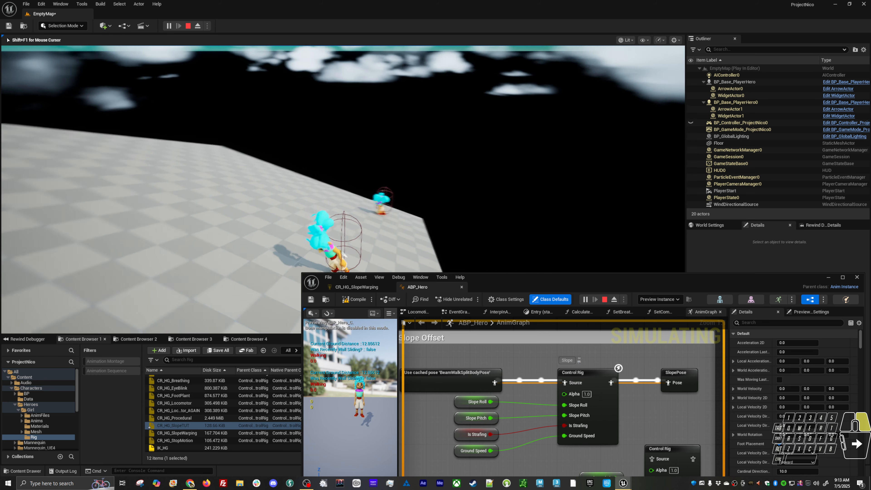
pyautogui.press('w')
pyautogui.press('d')
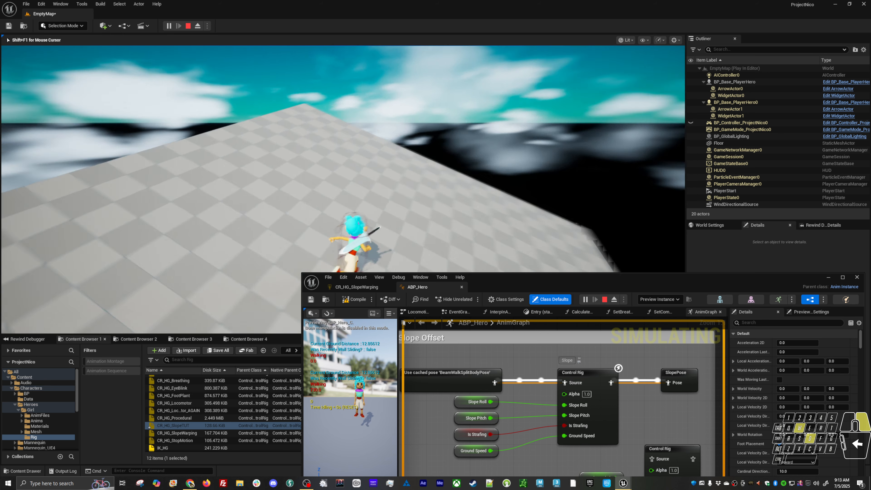
pyautogui.press('s')
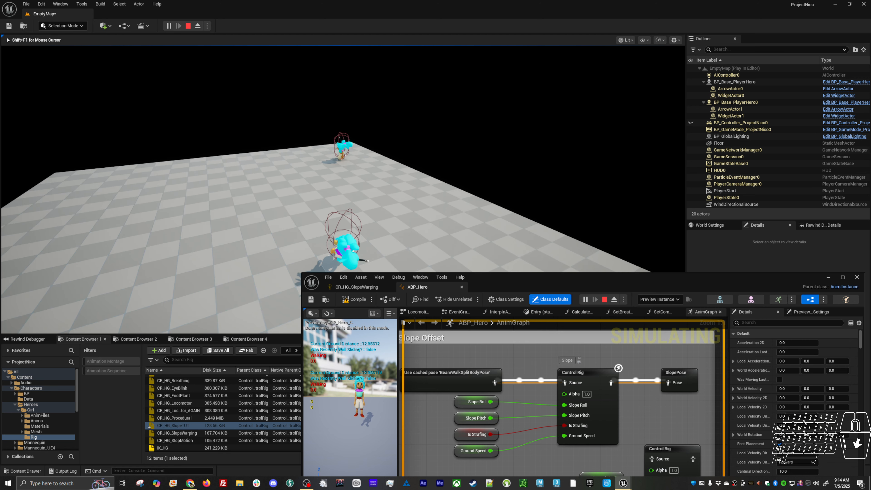
# Bring the ABP_Hero AnimGraph into view and examine the Slope Offset Control Rig node and its four input variables
pyautogui.hotkey('shift', 'F1')
pyautogui.moveTo(511, 282); pyautogui.dragTo(491, 96)
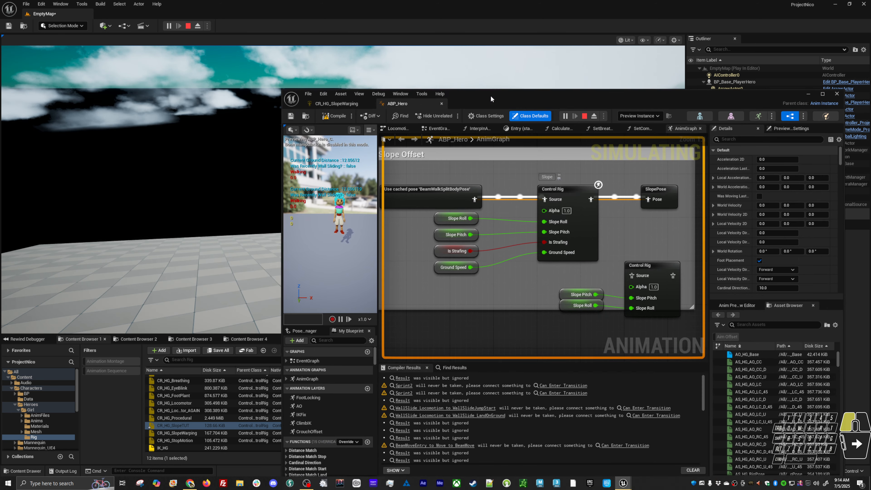
pyautogui.moveTo(480, 242); pyautogui.dragTo(443, 294)
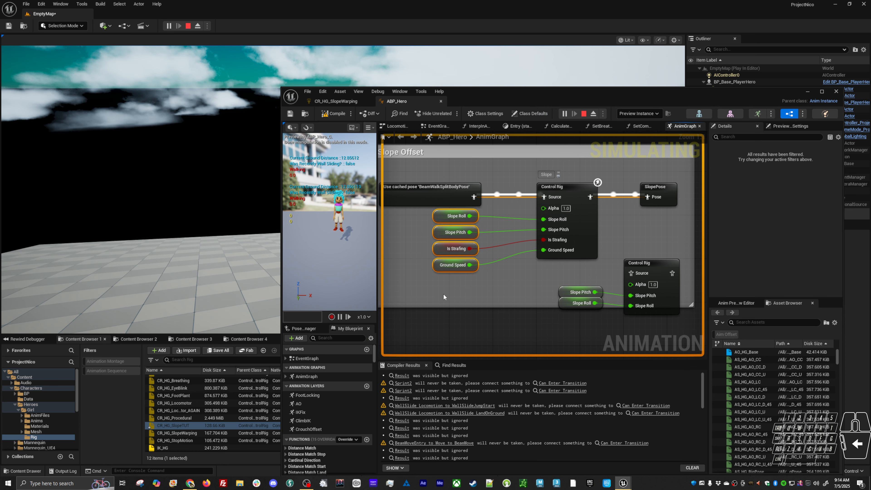
pyautogui.moveTo(492, 212); pyautogui.dragTo(448, 287)
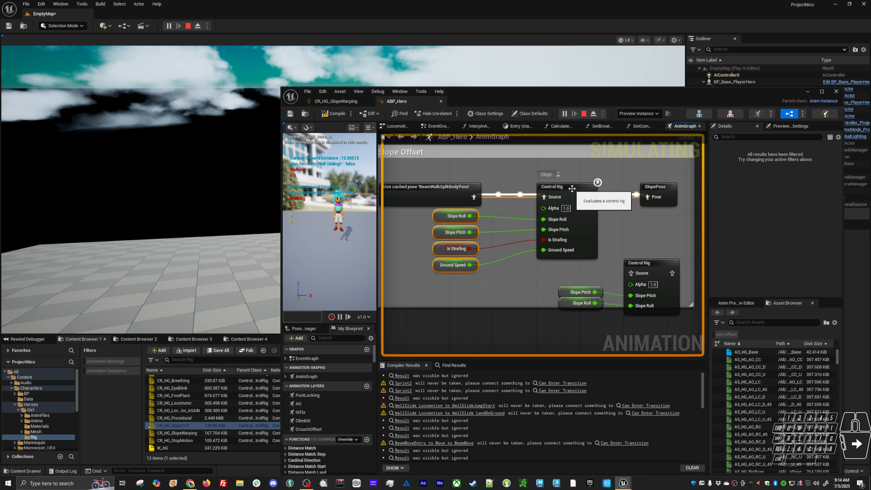
pyautogui.moveTo(584, 169); pyautogui.dragTo(549, 228)
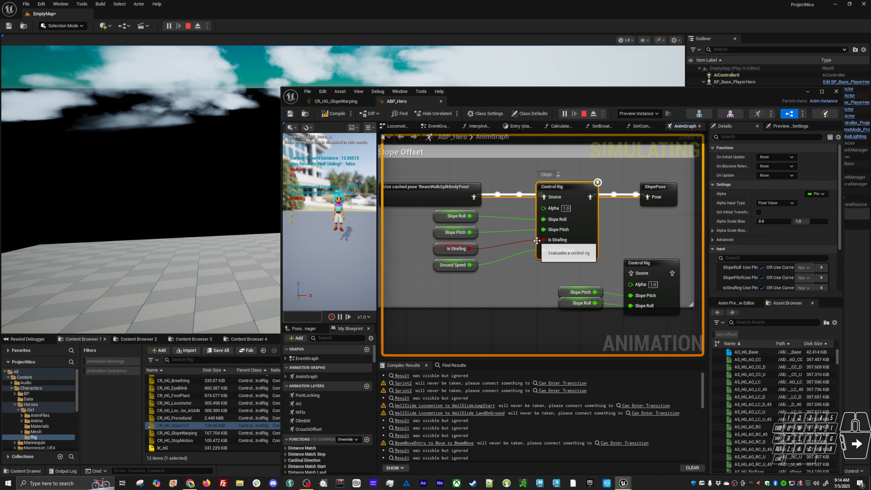
# Connect the cached BeamWalkSplitBodyPose directly to SlopePose and compile, with the spawned BP_Base_PlayerHero0 instance as the debug object
pyautogui.moveTo(472, 196); pyautogui.dragTo(649, 196)
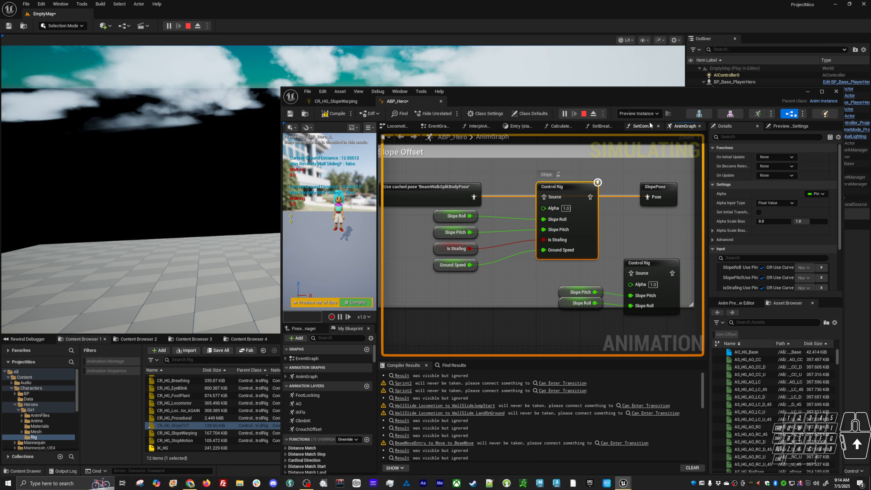
pyautogui.click(638, 114)
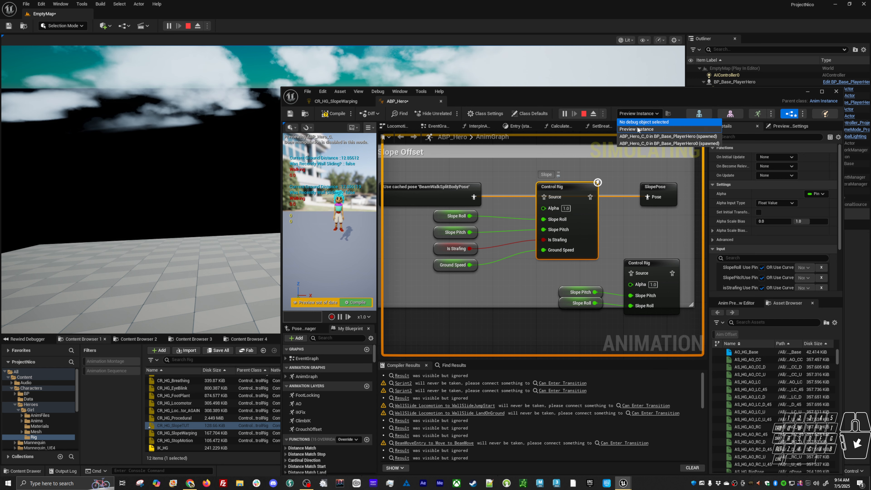
pyautogui.click(647, 143)
pyautogui.keyDown('alt'); pyautogui.moveTo(343, 241); pyautogui.dragTo(317, 240); pyautogui.keyUp('alt')
pyautogui.moveTo(233, 219); pyautogui.dragTo(243, 227, button='right')
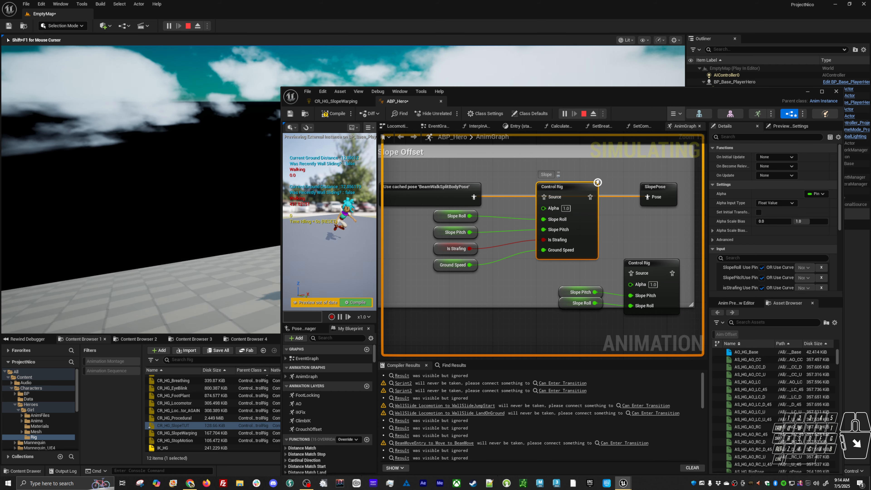
pyautogui.hotkey('alt', 'Tab')
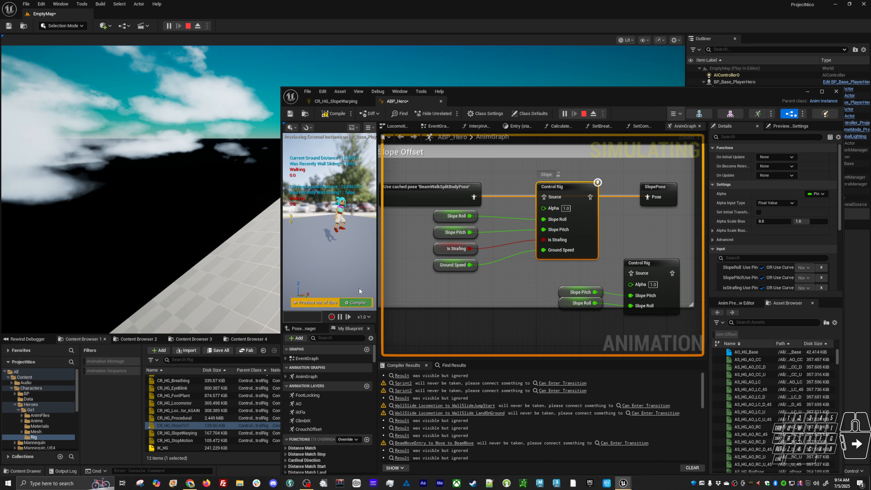
pyautogui.click(356, 302)
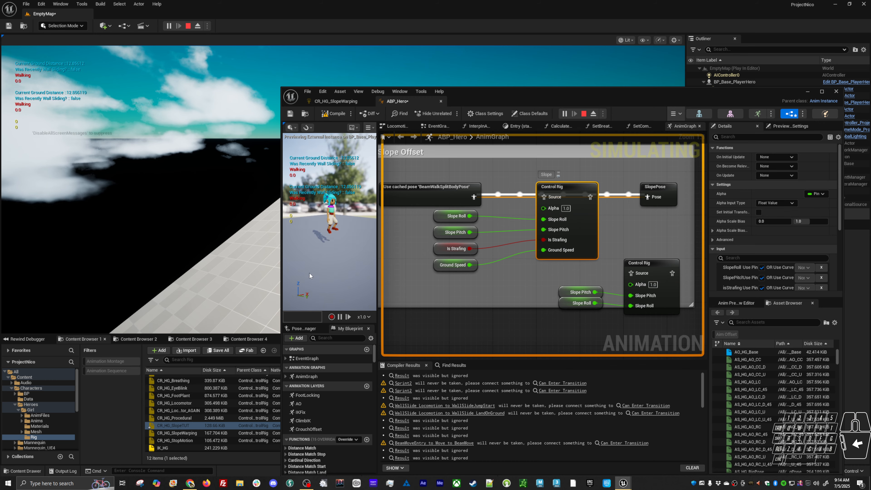
# Move the character on the sloped floor in the play session to check its pose with the slope rig bypassed
pyautogui.moveTo(554, 100); pyautogui.dragTo(545, 320)
pyautogui.click(515, 240)
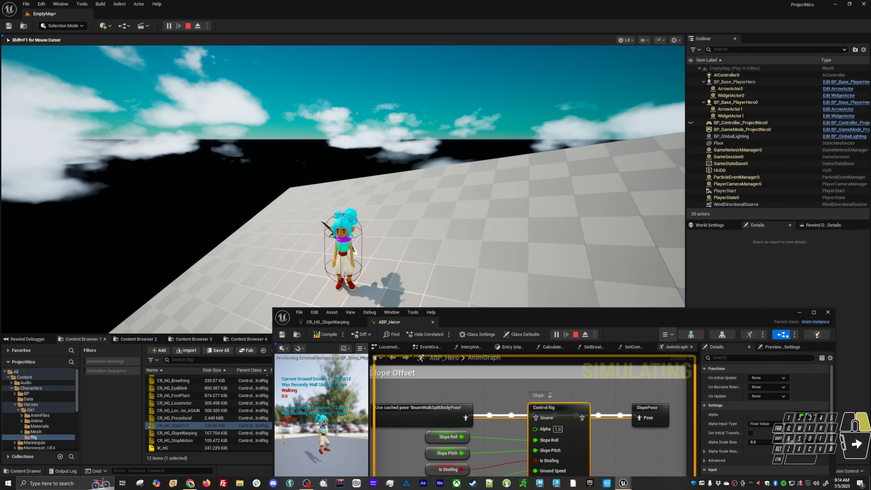
pyautogui.press('d')
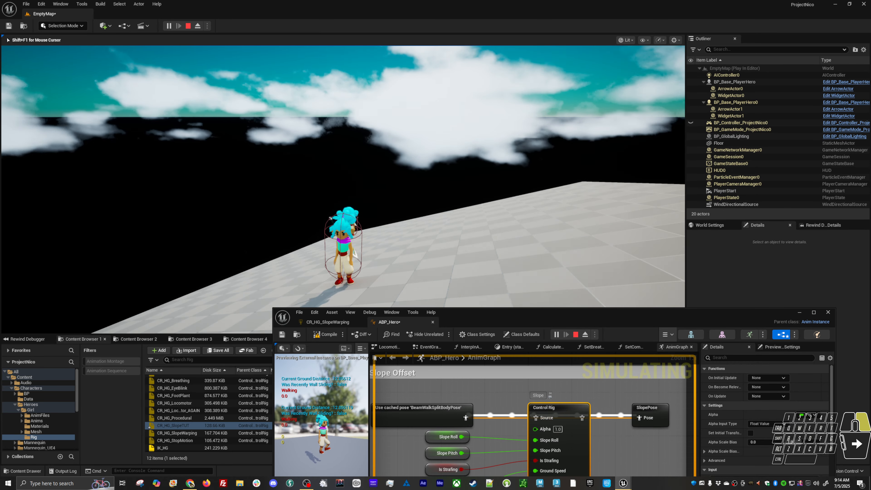
# In the AnimGraph, move the second Control Rig node with its Slope Pitch and Slope Roll variables directly beneath the first Control Rig
pyautogui.hotkey('alt', 'Tab')
pyautogui.moveTo(520, 308); pyautogui.dragTo(530, 70)
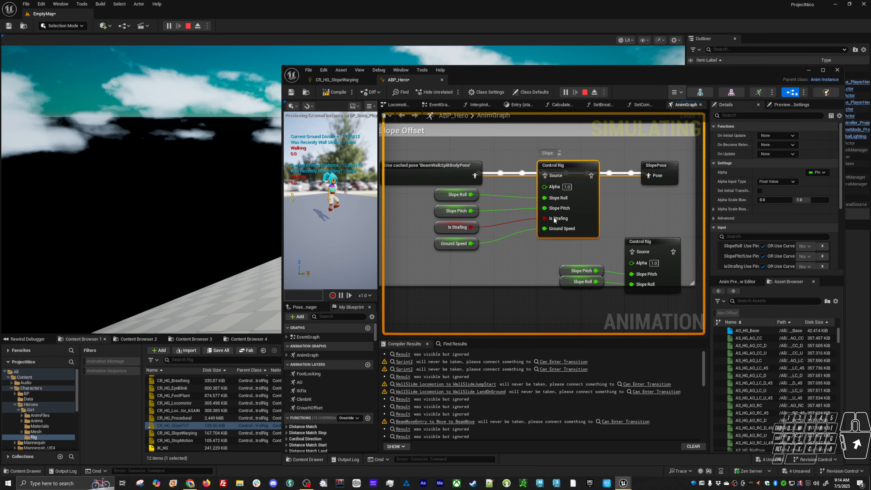
pyautogui.moveTo(569, 152); pyautogui.dragTo(504, 241)
pyautogui.moveTo(456, 256); pyautogui.dragTo(434, 188)
pyautogui.click(567, 168)
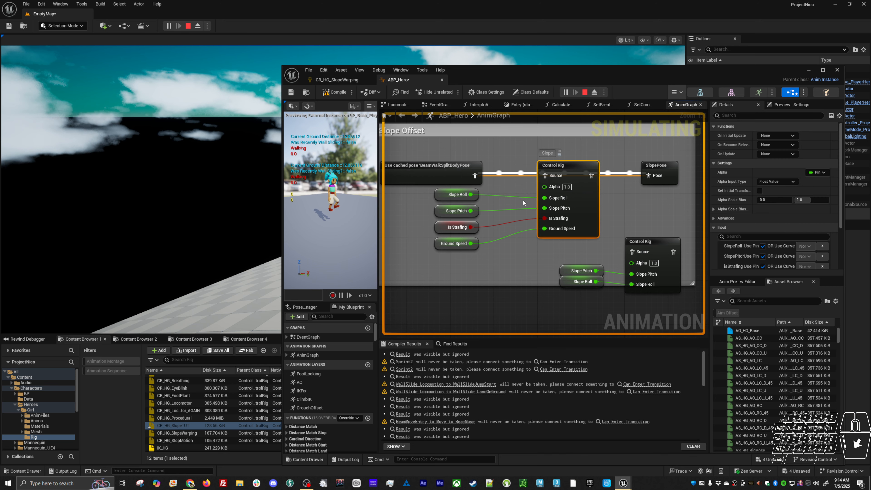
pyautogui.moveTo(555, 258); pyautogui.dragTo(643, 285)
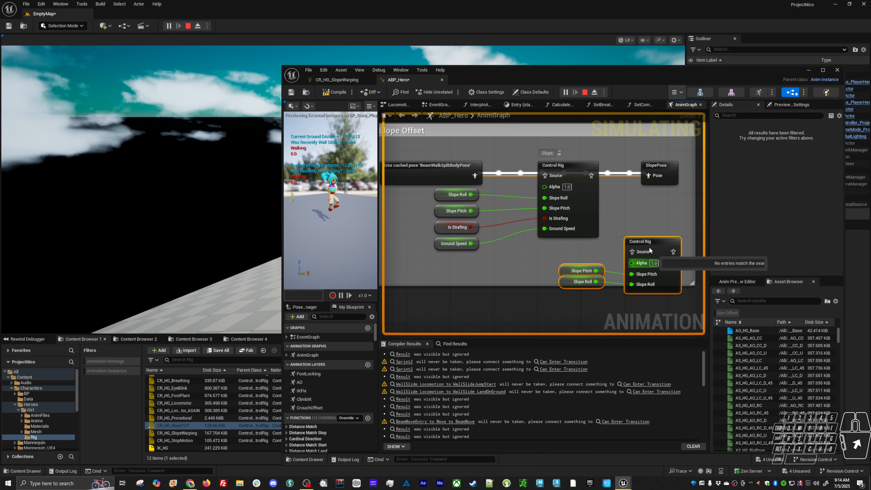
pyautogui.moveTo(651, 242); pyautogui.dragTo(573, 257)
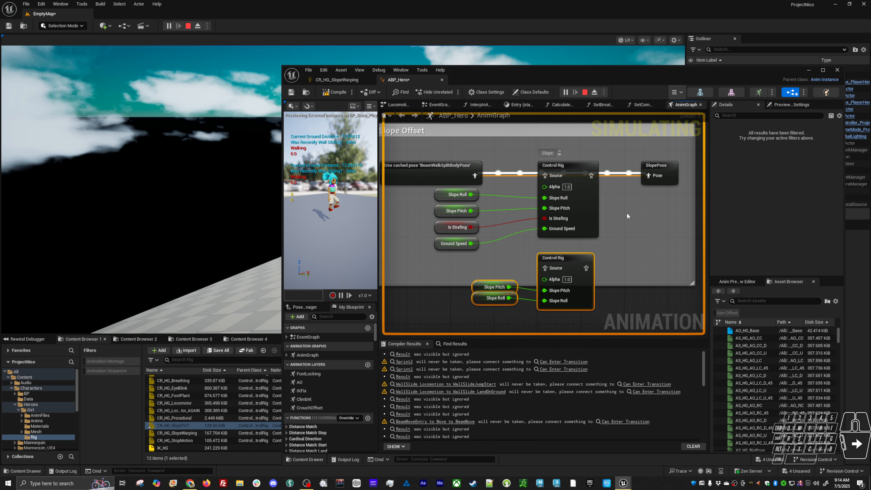
# Compare the two Control Rig nodes and their input variables in the Slope Offset section
pyautogui.moveTo(628, 214); pyautogui.dragTo(439, 300)
pyautogui.moveTo(425, 200); pyautogui.dragTo(616, 322)
pyautogui.moveTo(626, 201); pyautogui.dragTo(427, 333)
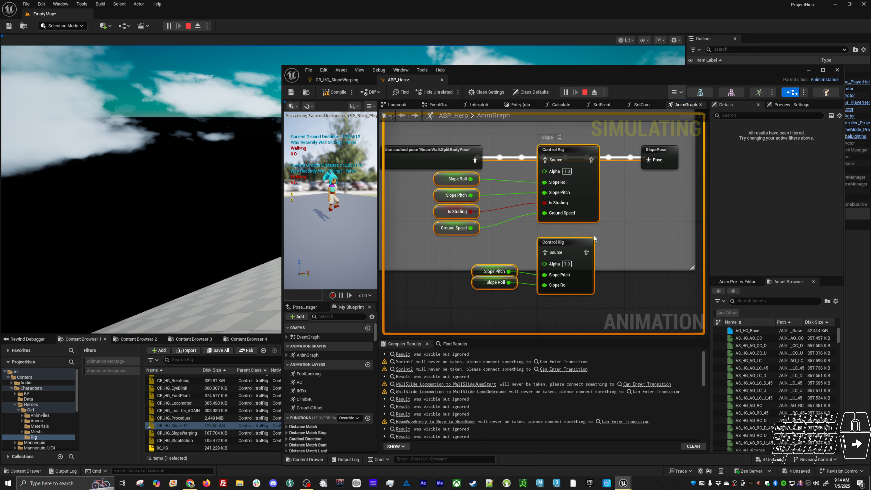
pyautogui.click(593, 227)
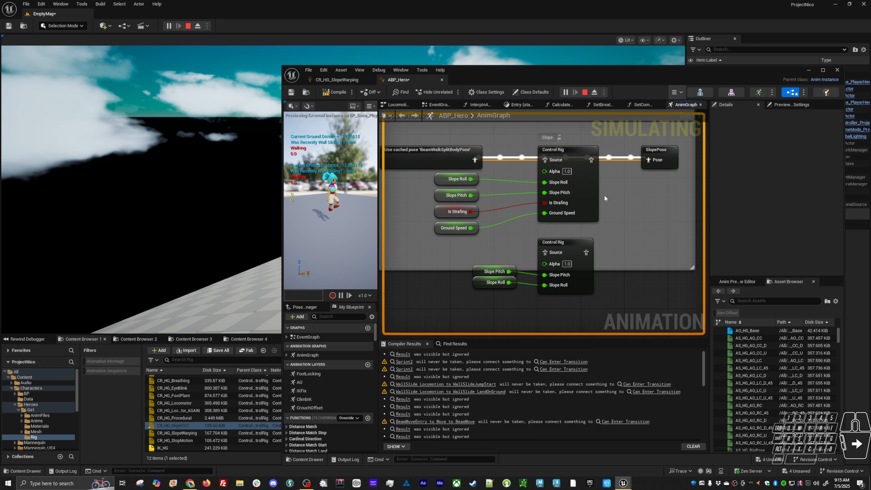
pyautogui.moveTo(645, 68); pyautogui.dragTo(616, 68)
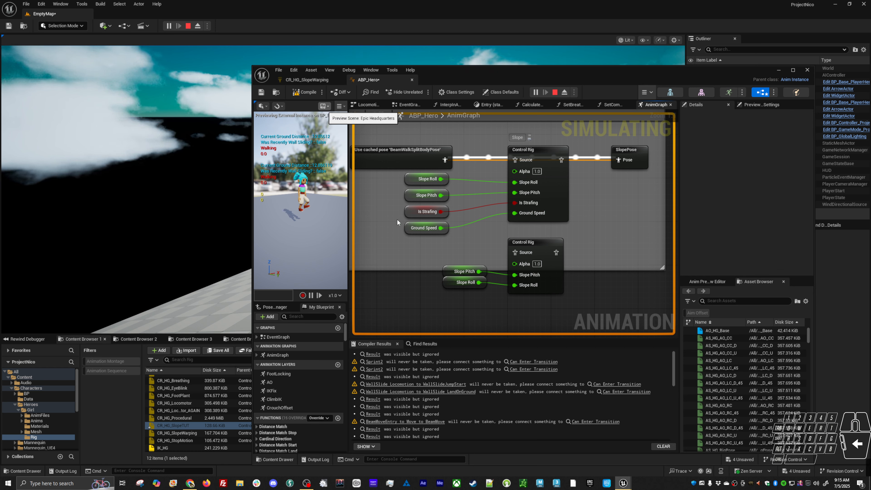
# Stop the play session and open the Hero_Girl_SKM skeletal mesh
pyautogui.press('Escape')
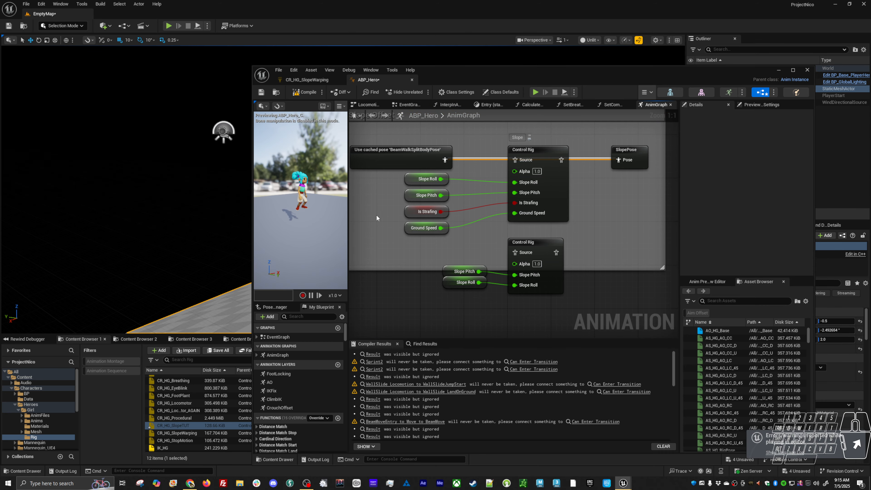
pyautogui.hotkey('ctrl', 'p')
pyautogui.write('skm')
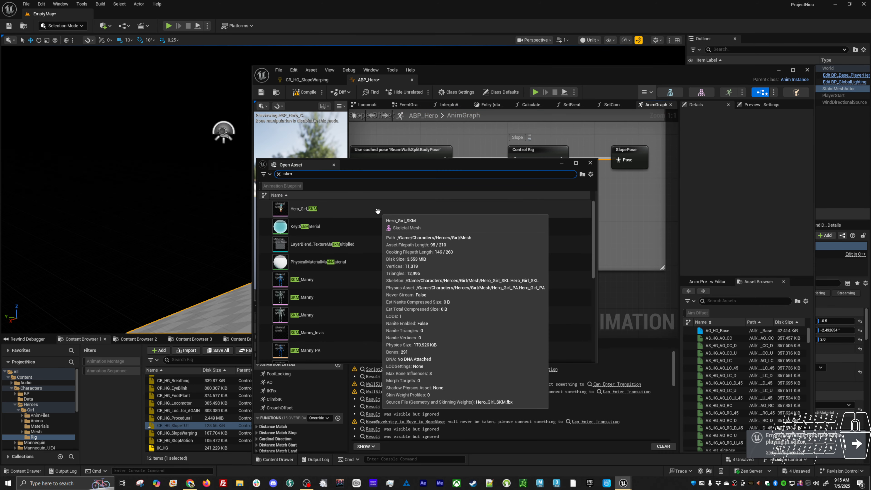
pyautogui.doubleClick(399, 208)
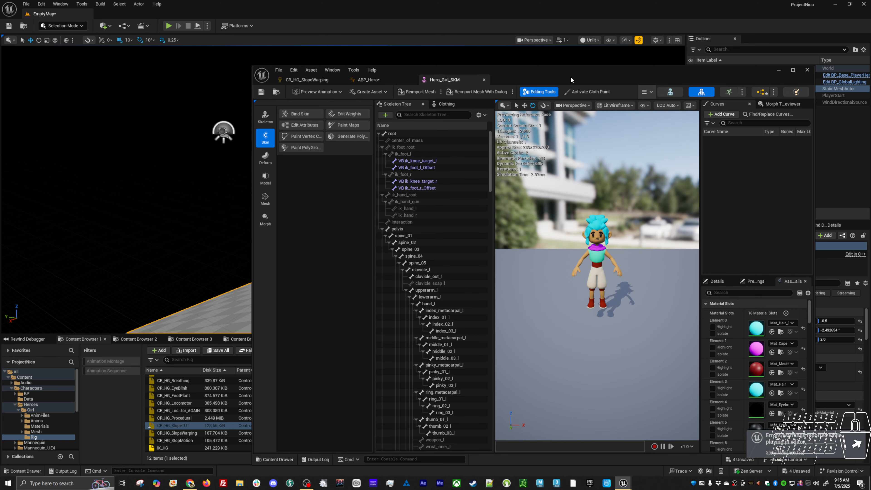
# Inspect the Hero_Girl_SKM character in its reference pose from different angles and up close
pyautogui.moveTo(571, 77); pyautogui.dragTo(530, 79)
pyautogui.keyDown('alt'); pyautogui.moveTo(540, 205); pyautogui.dragTo(651, 207); pyautogui.keyUp('alt')
pyautogui.keyDown('alt'); pyautogui.moveTo(540, 258); pyautogui.dragTo(597, 259); pyautogui.keyUp('alt')
pyautogui.keyDown('alt'); pyautogui.moveTo(519, 267); pyautogui.dragTo(566, 269); pyautogui.keyUp('alt')
pyautogui.keyDown('alt'); pyautogui.moveTo(566, 269); pyautogui.dragTo(546, 271, button='middle'); pyautogui.keyUp('alt')
pyautogui.keyDown('alt'); pyautogui.moveTo(545, 270); pyautogui.dragTo(569, 271, button='right'); pyautogui.keyUp('alt')
pyautogui.moveTo(569, 269)
pyautogui.keyDown('alt'); pyautogui.mouseDown()
pyautogui.moveTo(481, 278)
pyautogui.moveTo(556, 277)
pyautogui.mouseUp(); pyautogui.keyUp('alt')
pyautogui.keyDown('alt'); pyautogui.moveTo(555, 276); pyautogui.dragTo(535, 276, button='right'); pyautogui.keyUp('alt')
pyautogui.moveTo(535, 277)
pyautogui.keyDown('alt'); pyautogui.mouseDown()
pyautogui.moveTo(504, 288)
pyautogui.moveTo(499, 323)
pyautogui.moveTo(504, 282)
pyautogui.moveTo(537, 278)
pyautogui.mouseUp(); pyautogui.keyUp('alt')
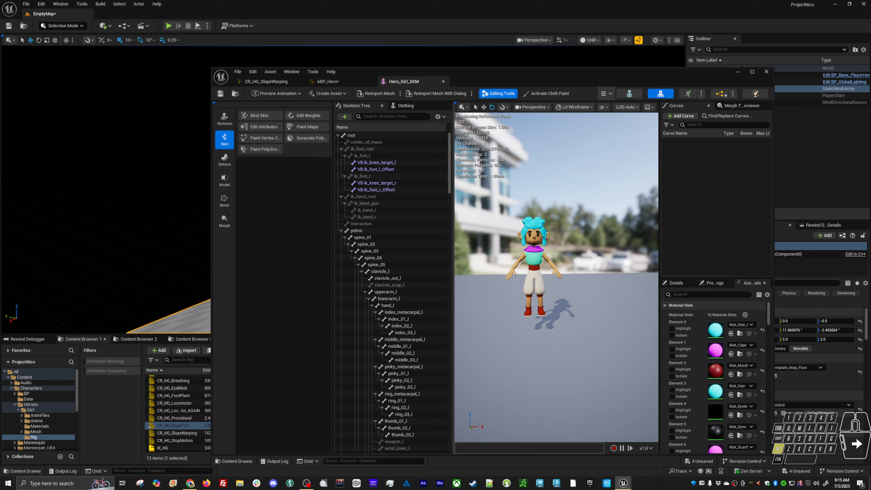
pyautogui.keyDown('alt'); pyautogui.scroll(3, 572, 239); pyautogui.keyUp('alt')
pyautogui.keyDown('alt'); pyautogui.moveTo(571, 240); pyautogui.dragTo(612, 240, button='middle'); pyautogui.keyUp('alt')
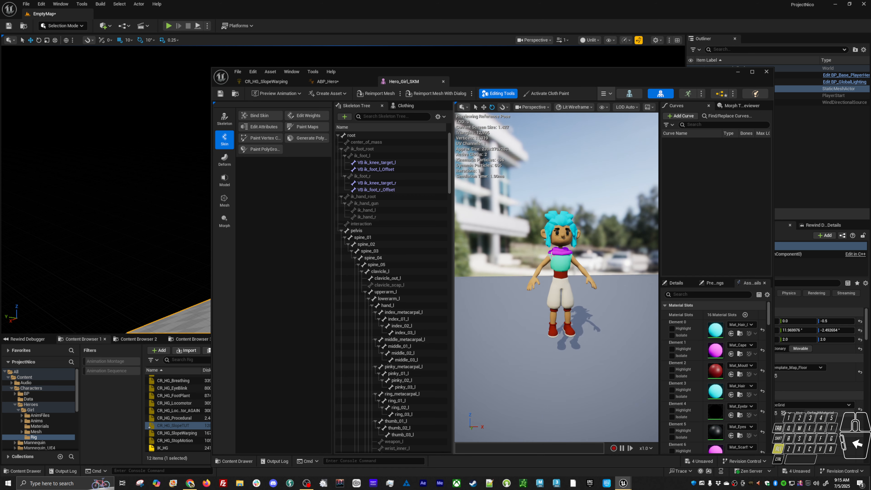
pyautogui.keyDown('alt'); pyautogui.moveTo(572, 240); pyautogui.dragTo(557, 245); pyautogui.keyUp('alt')
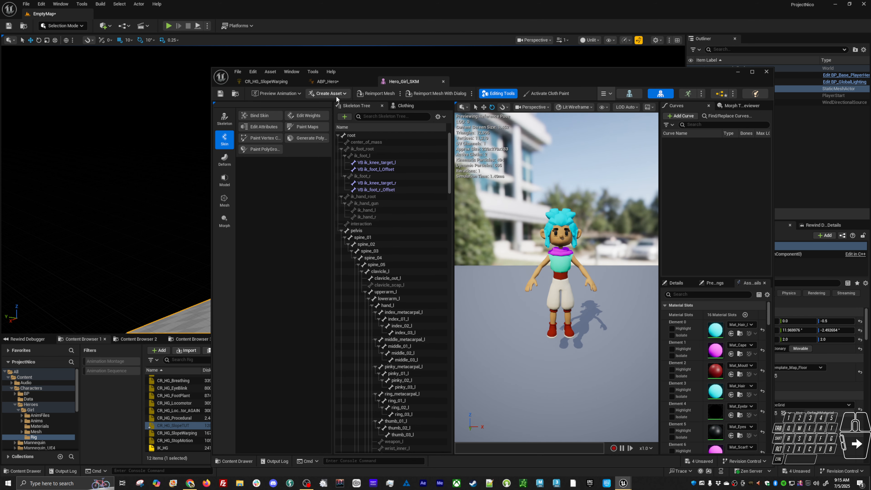
# Enlarge the Content Browser and open the girl hero's Anims/Additives/Slope folder
pyautogui.moveTo(372, 69); pyautogui.dragTo(422, 15)
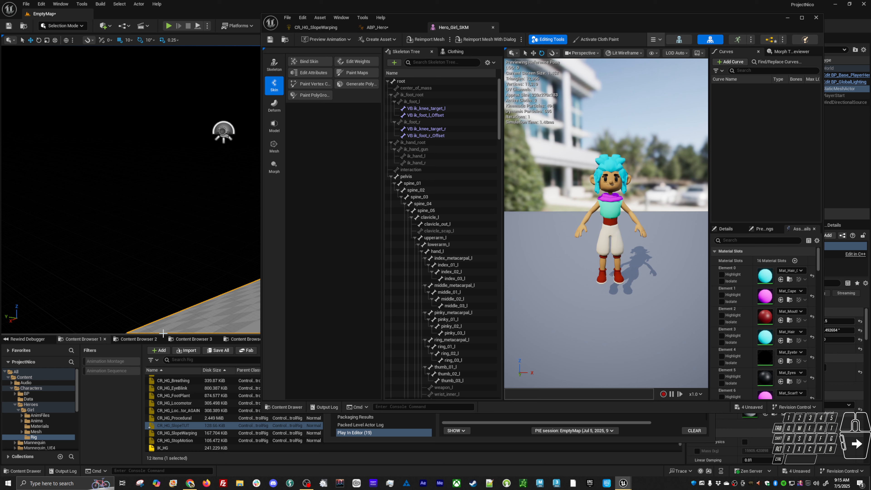
pyautogui.moveTo(163, 335); pyautogui.dragTo(164, 225)
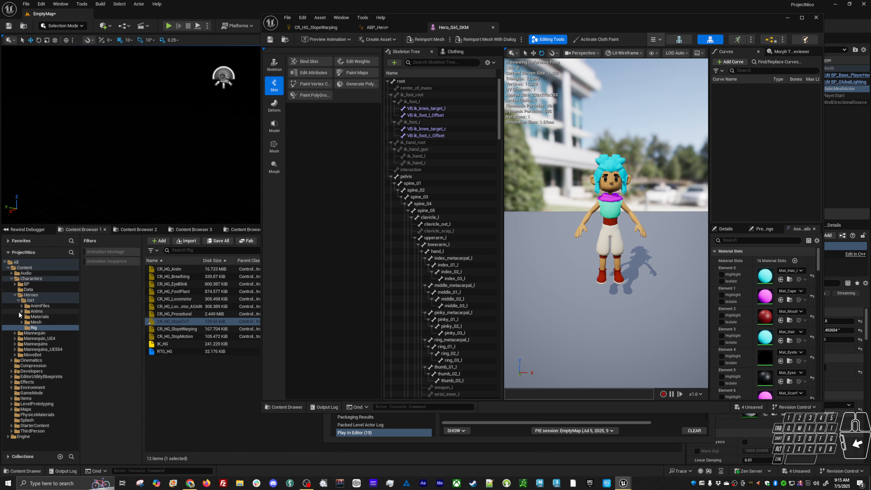
pyautogui.click(22, 311)
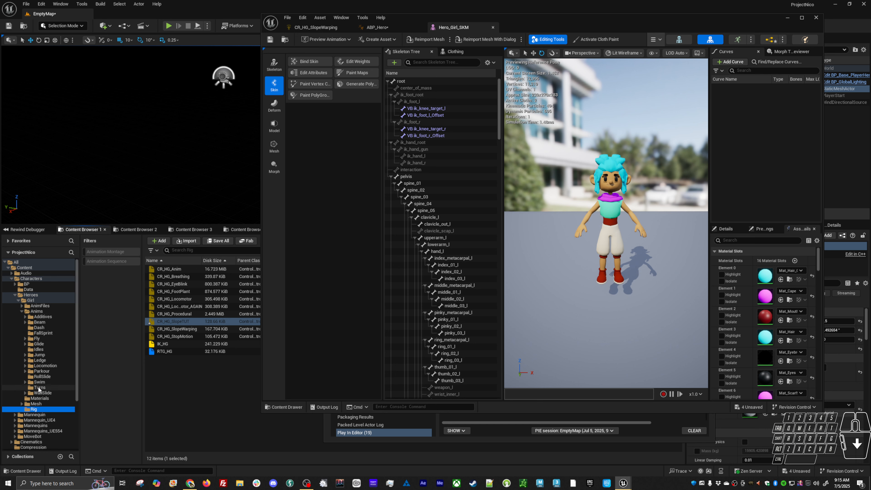
pyautogui.click(42, 317)
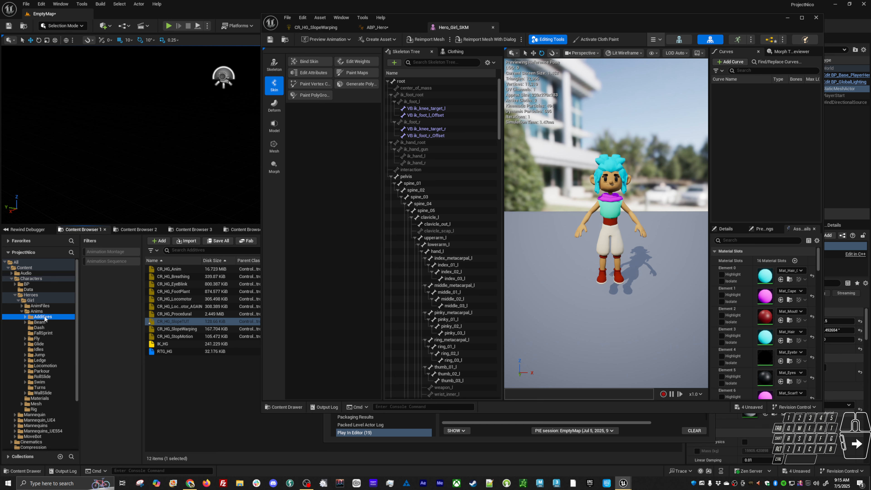
pyautogui.doubleClick(163, 321)
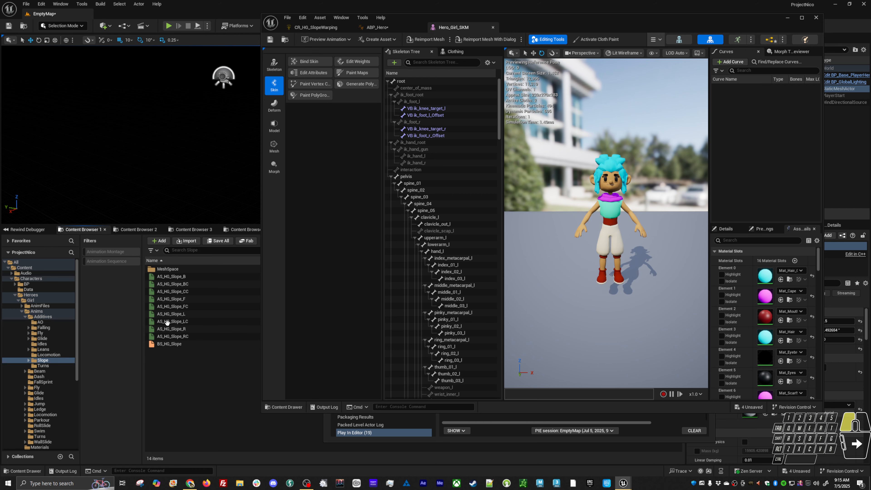
# Create a new folder named Tutorial inside the Slope folder
pyautogui.rightClick(180, 380)
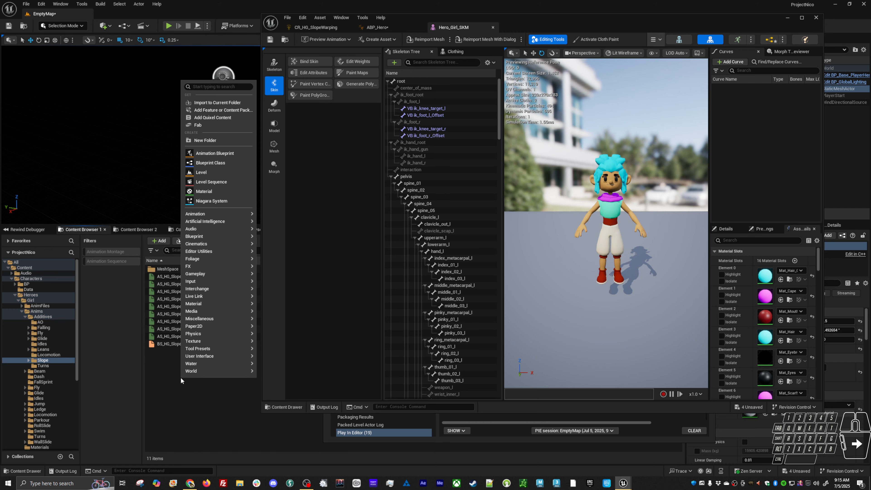
pyautogui.click(202, 139)
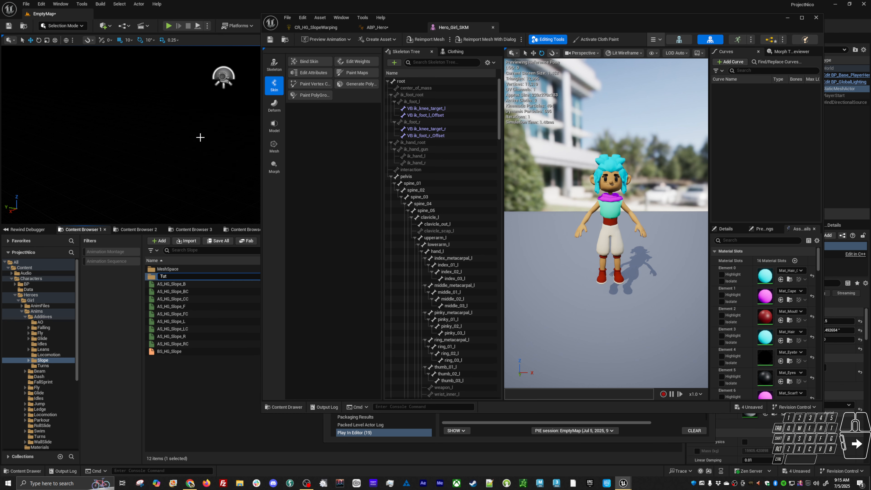
pyautogui.write('Tutorial')
pyautogui.press('Return')
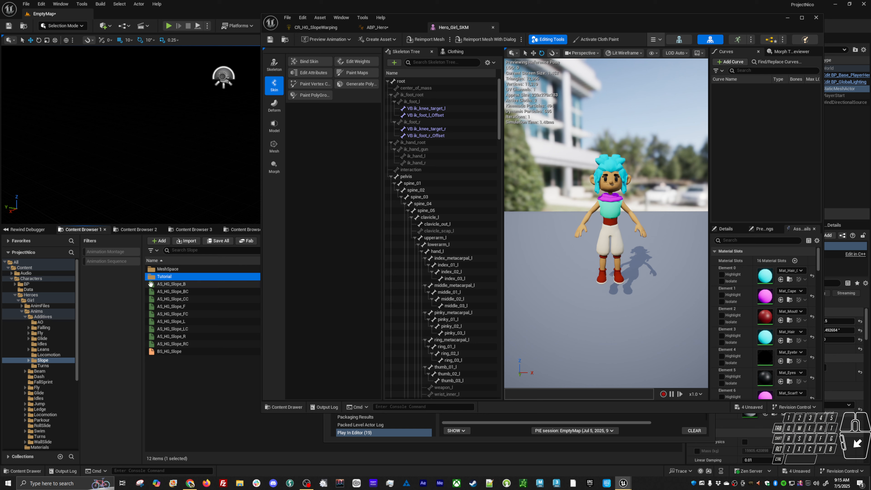
# Start creating an animation from the hero mesh's current pose and choose the Slope/Tutorial folder as its destination
pyautogui.doubleClick(161, 276)
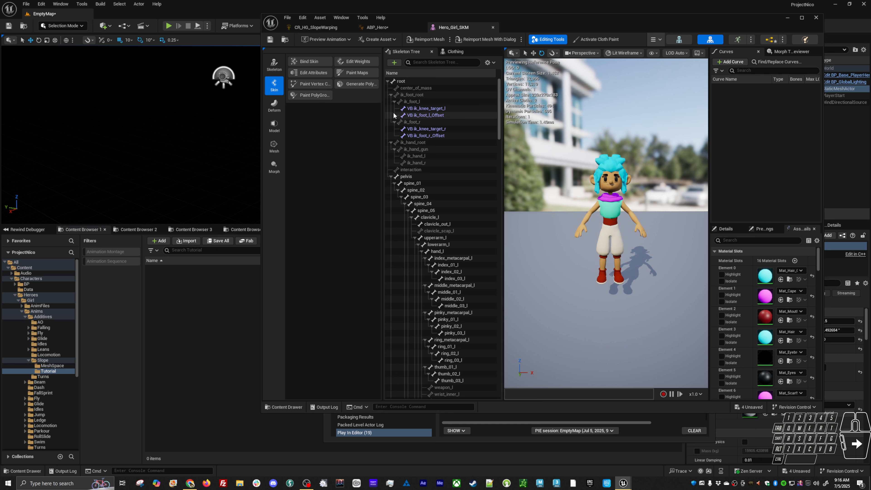
pyautogui.click(382, 41)
pyautogui.moveTo(388, 59)
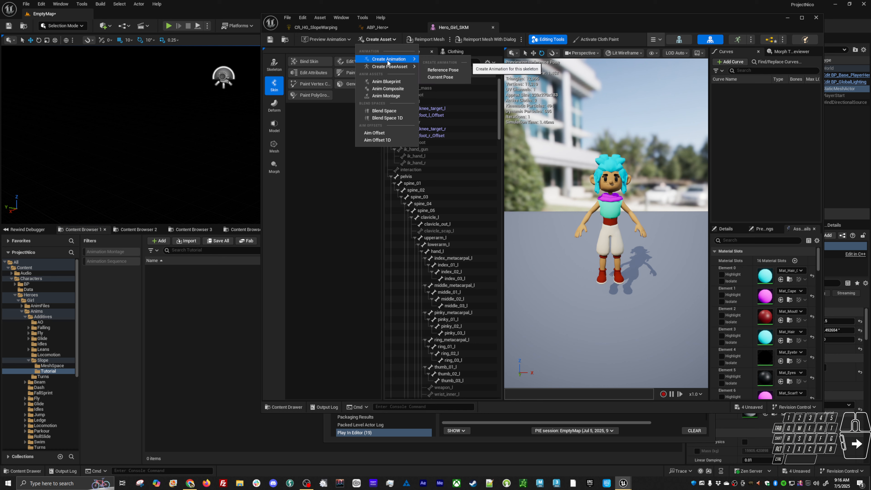
pyautogui.click(448, 77)
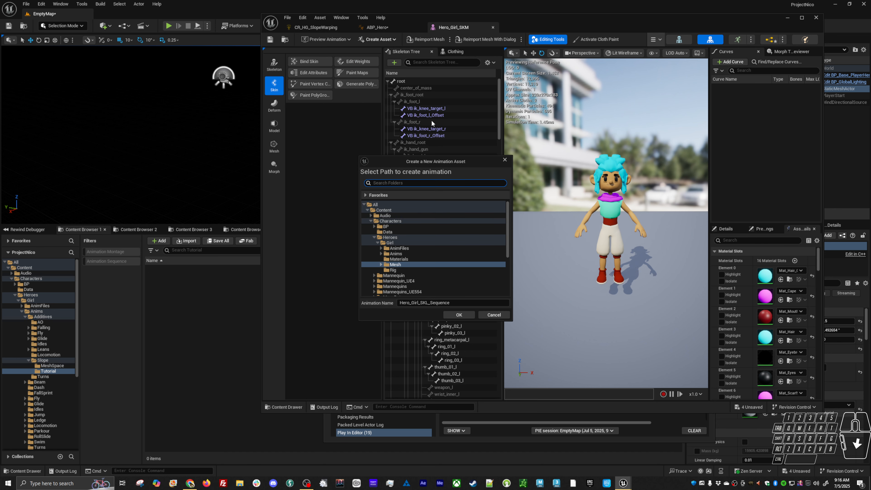
pyautogui.click(381, 253)
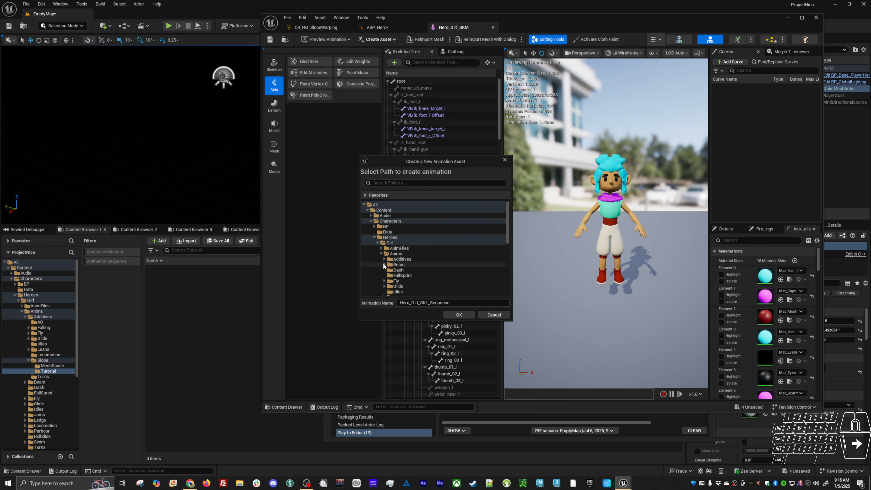
pyautogui.click(384, 260)
pyautogui.scroll(-2, 386, 276)
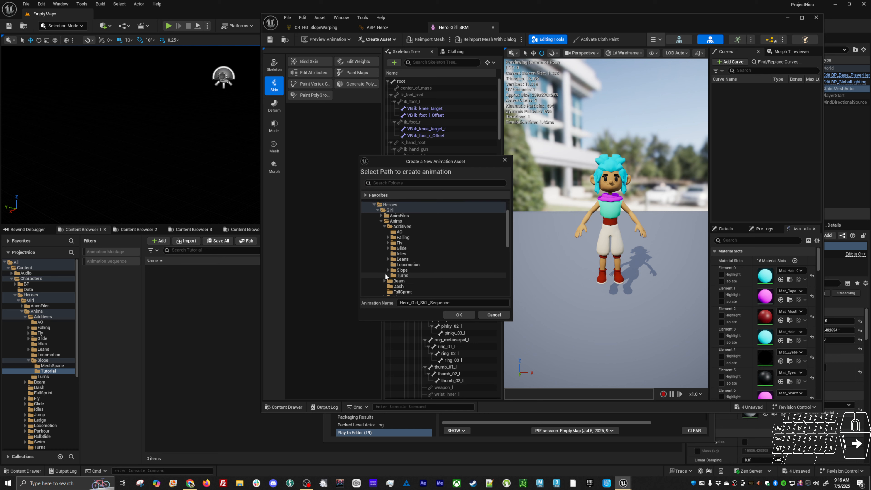
pyautogui.click(388, 270)
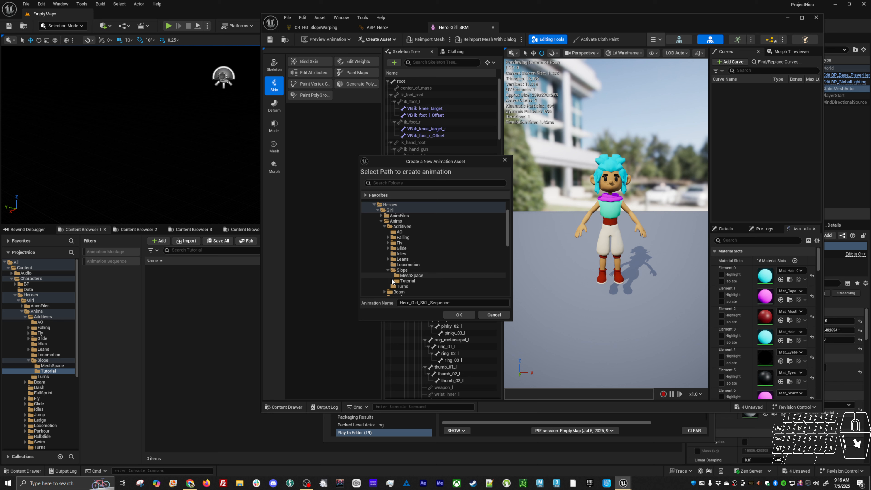
pyautogui.click(408, 280)
# Name the new animation AS_POSE_Slope_C and create it
pyautogui.click(468, 302)
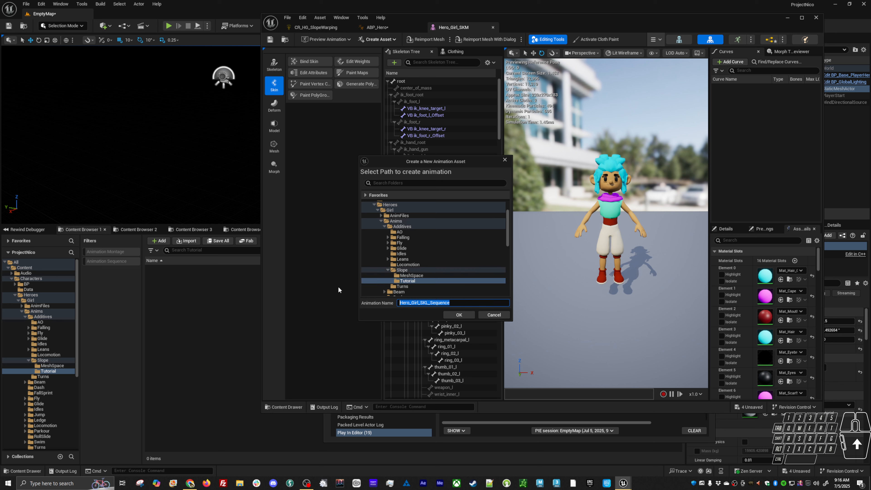
pyautogui.write('AS')
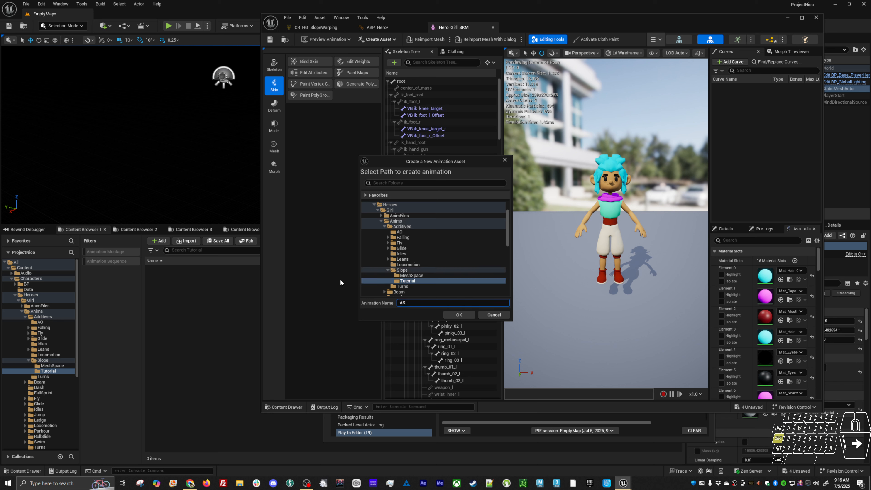
pyautogui.write('_POSE_Slope_C')
pyautogui.click(459, 315)
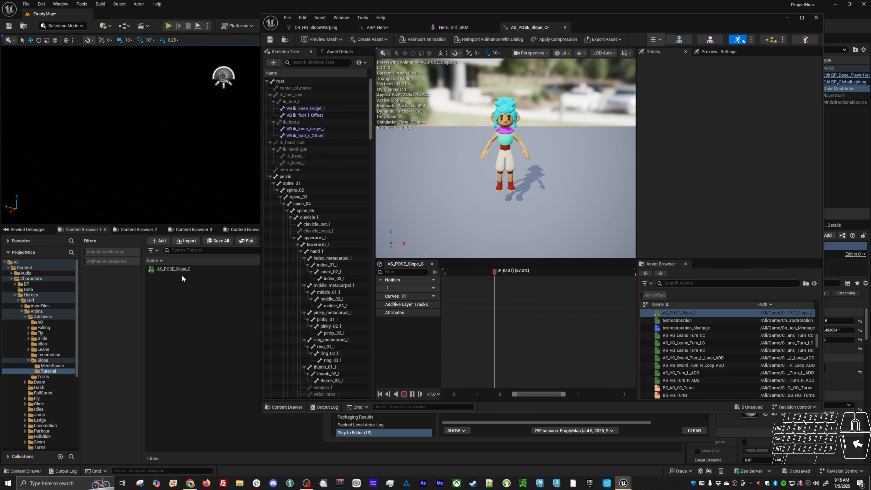
# Return the AS_POSE_Slope_C playhead to frame 0 and duplicate the asset in the Tutorial folder as AS_ADD_Slope_C
pyautogui.click(180, 269)
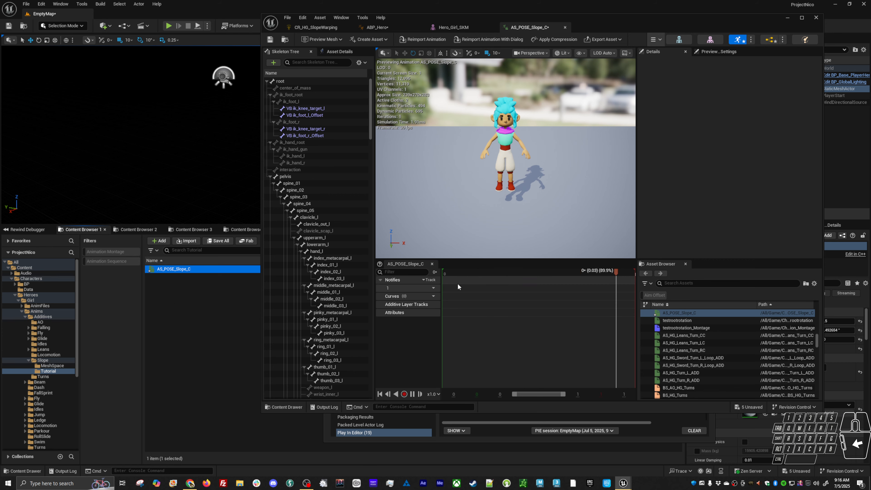
pyautogui.moveTo(461, 271); pyautogui.dragTo(399, 276)
pyautogui.click(185, 269)
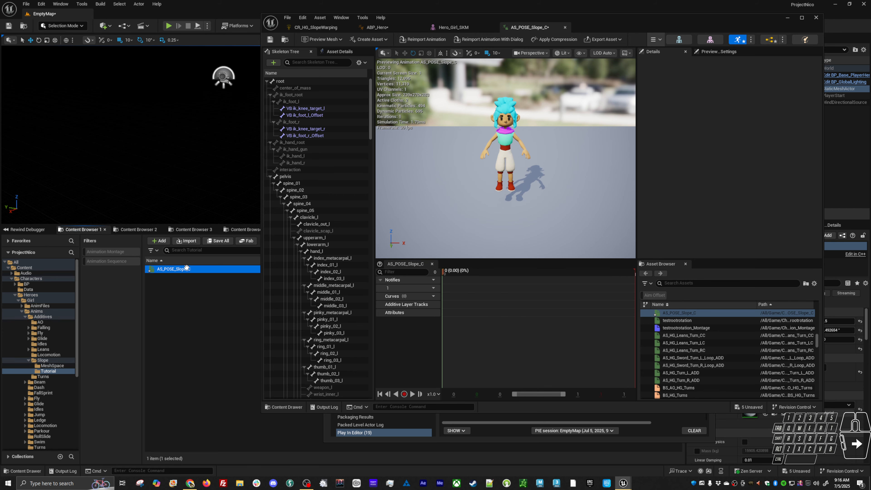
pyautogui.hotkey('ctrl', 'd')
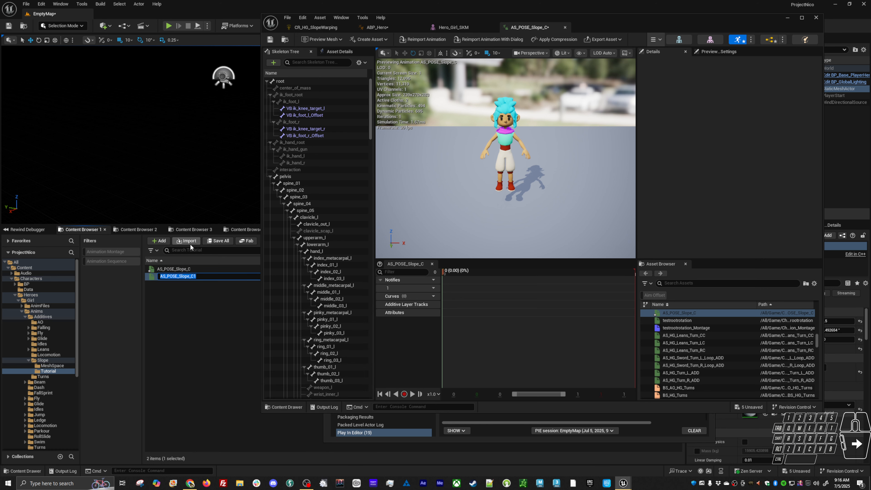
pyautogui.press('End')
pyautogui.press('BackSpace')
pyautogui.press('Left')
pyautogui.press('Left')
pyautogui.press('Left')
pyautogui.press('Left')
pyautogui.press('Left')
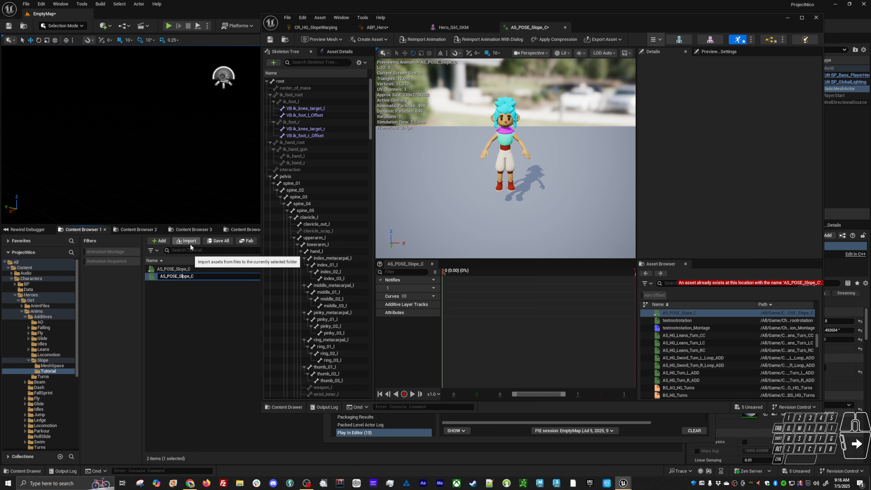
pyautogui.press('BackSpace')
pyautogui.press('BackSpace')
pyautogui.press('BackSpace')
pyautogui.press('BackSpace')
pyautogui.write('ADD')
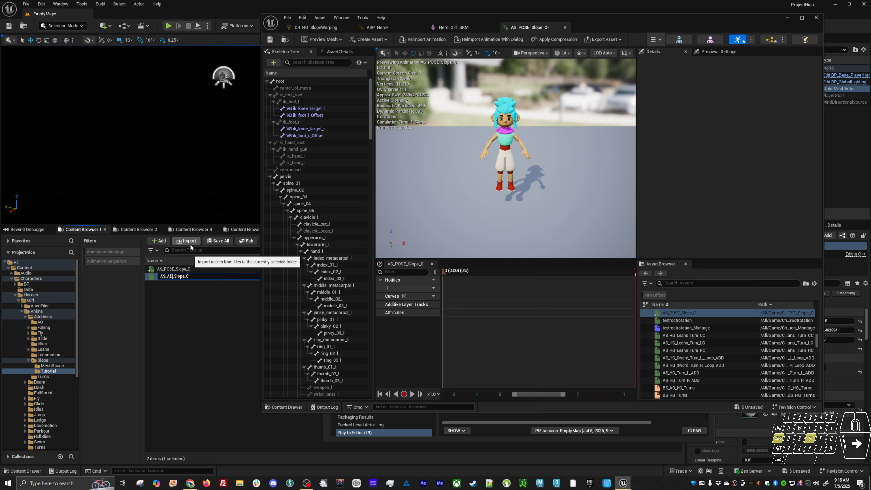
pyautogui.press('Return')
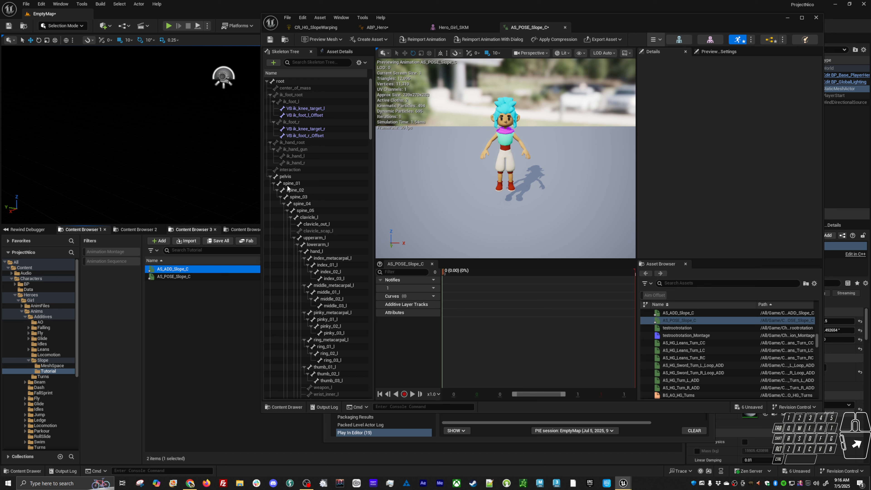
# Set AS_POSE_Slope_C to Local Space additive, with Selected animation frame as base pose type and AS_POSE_Slope_C as base pose animation
pyautogui.click(336, 52)
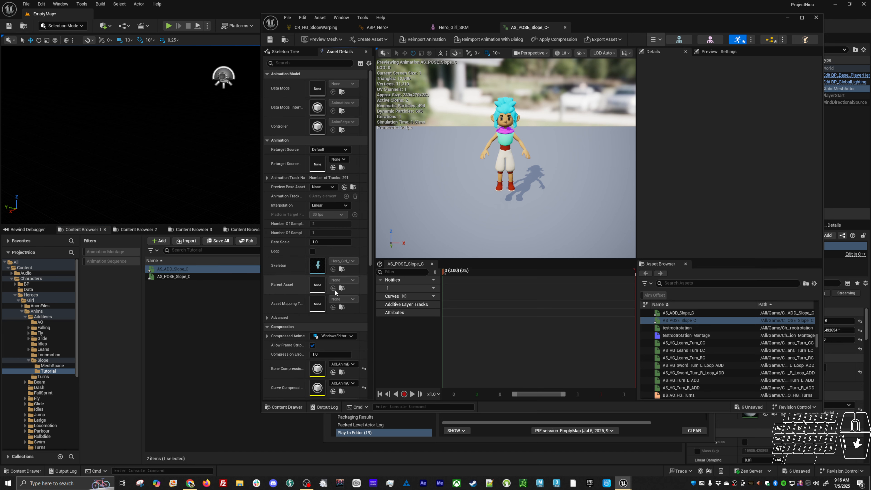
pyautogui.scroll(-2, 332, 301)
pyautogui.scroll(-7, 331, 301)
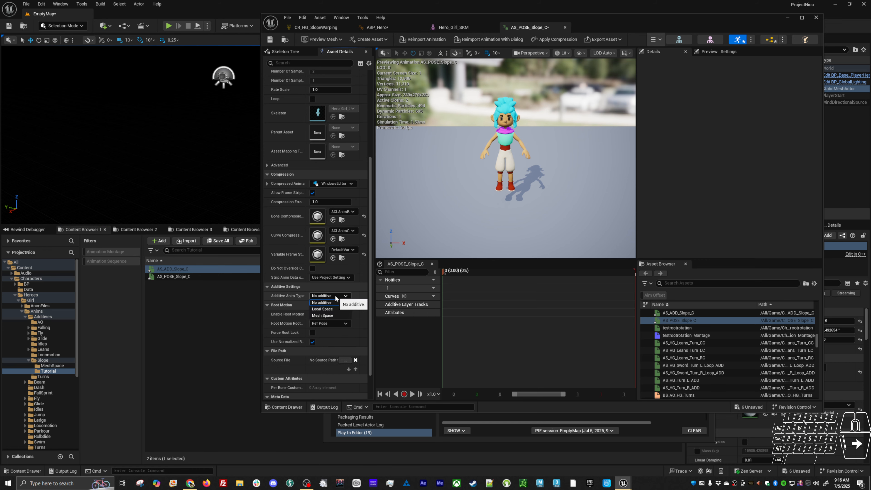
pyautogui.click(330, 296)
pyautogui.click(321, 311)
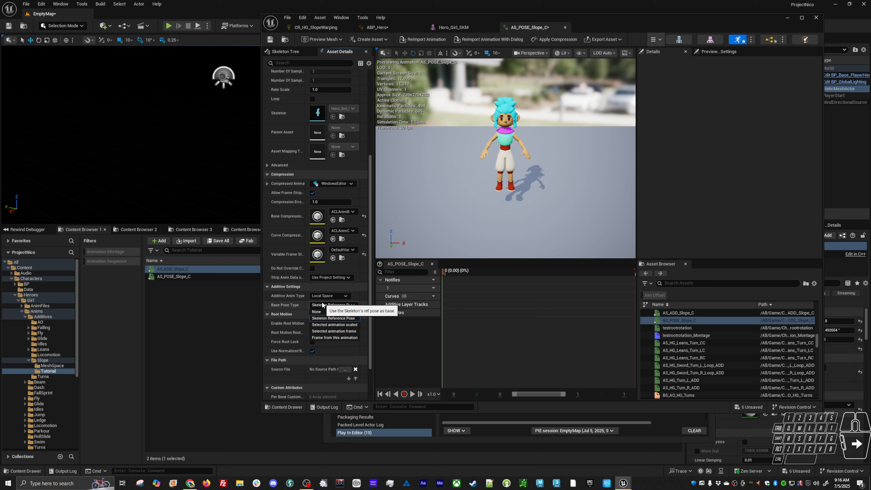
pyautogui.click(324, 305)
pyautogui.click(325, 331)
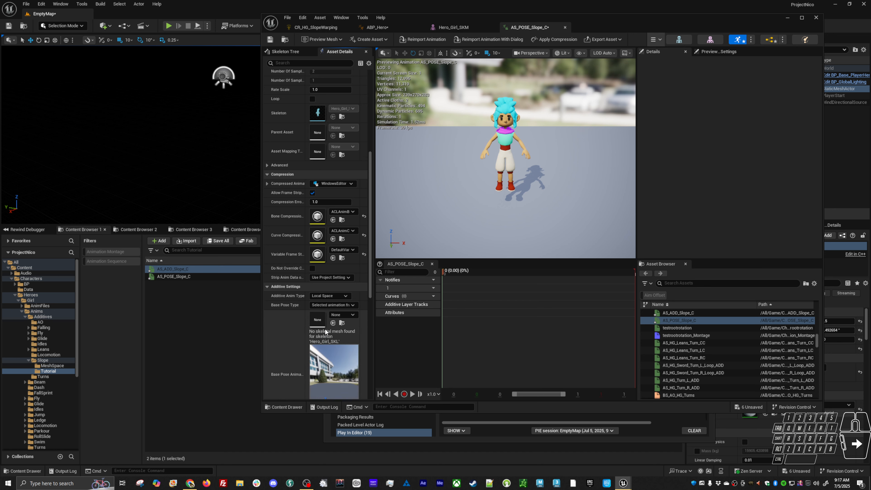
pyautogui.moveTo(177, 276); pyautogui.dragTo(305, 321)
pyautogui.scroll(-2, 282, 344)
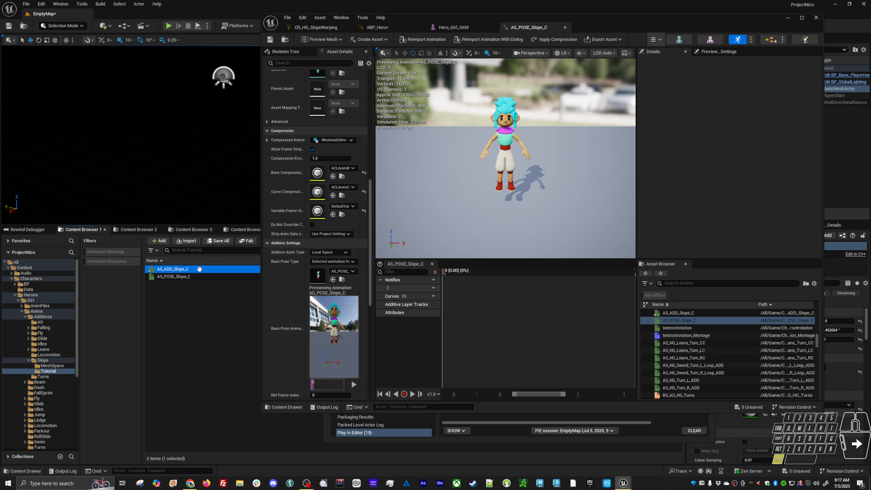
# Make four additional copies of the AS_ADD_Slope_C animation in the Tutorial folder, keeping their default names
pyautogui.moveTo(198, 274)
pyautogui.click(197, 268)
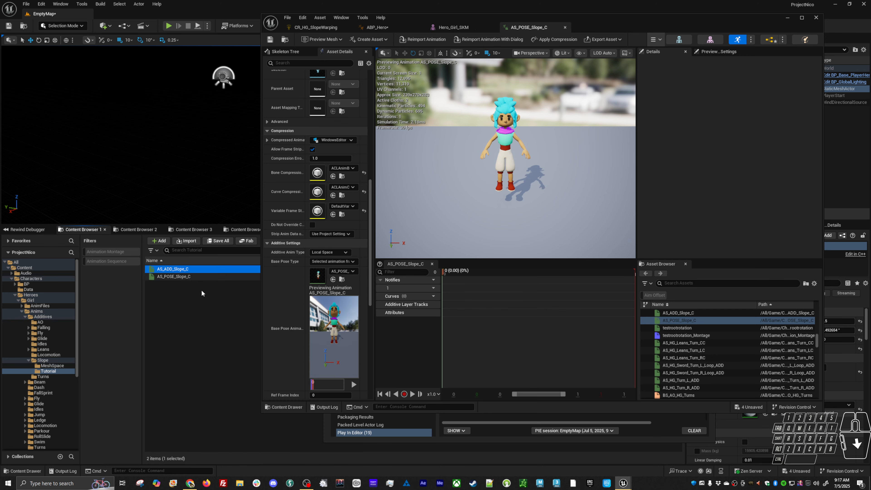
pyautogui.hotkey('ctrl', 'd')
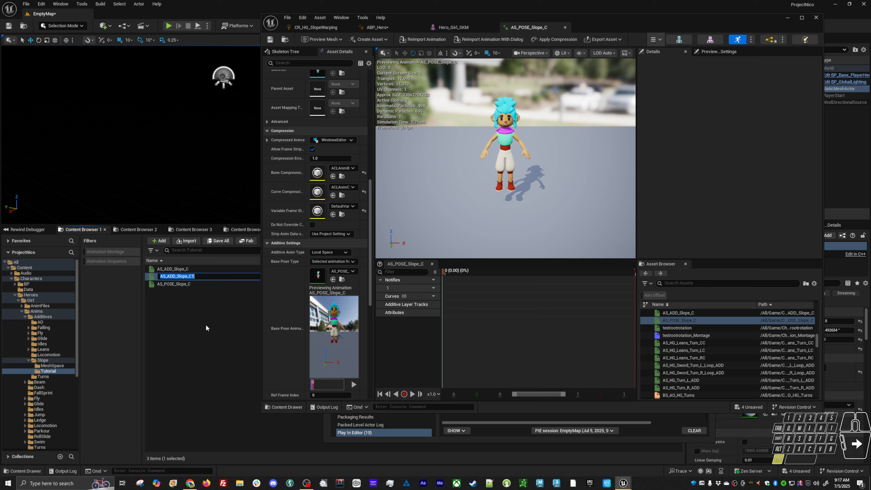
pyautogui.press('Return')
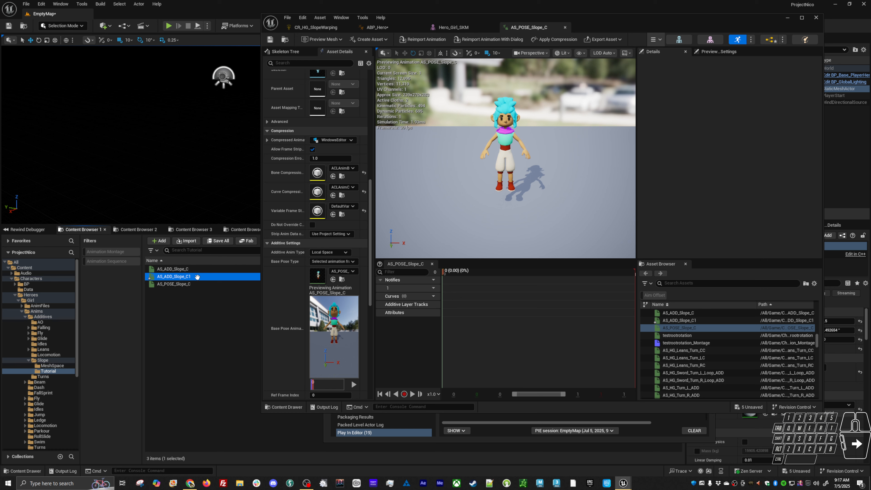
pyautogui.hotkey('ctrl', 'd')
pyautogui.press('Return')
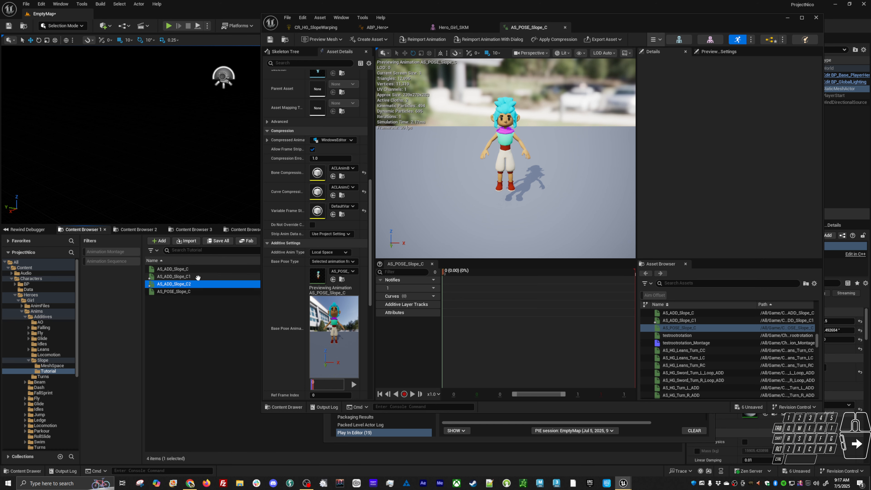
pyautogui.hotkey('ctrl', 'd')
pyautogui.press('Return')
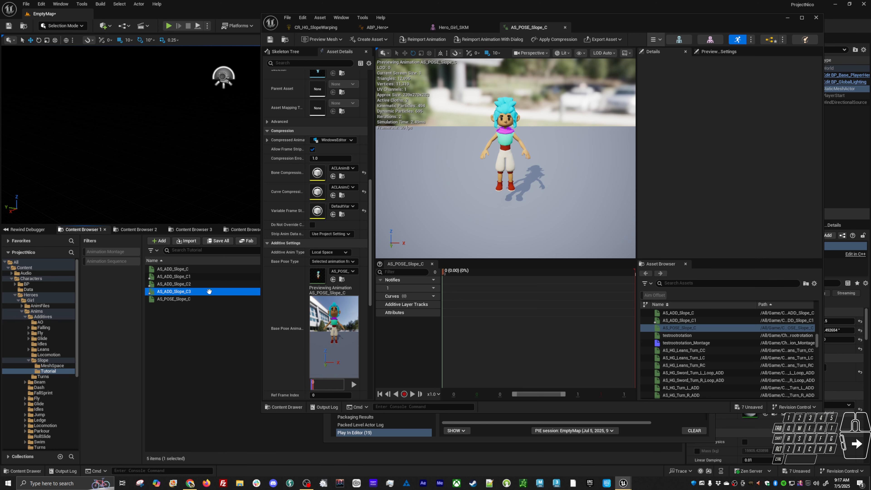
pyautogui.hotkey('ctrl', 'd')
pyautogui.press('Return')
# Rename AS_ADD_Slope_C1 as AS_ADD_Slope_Pitch45
pyautogui.click(202, 277)
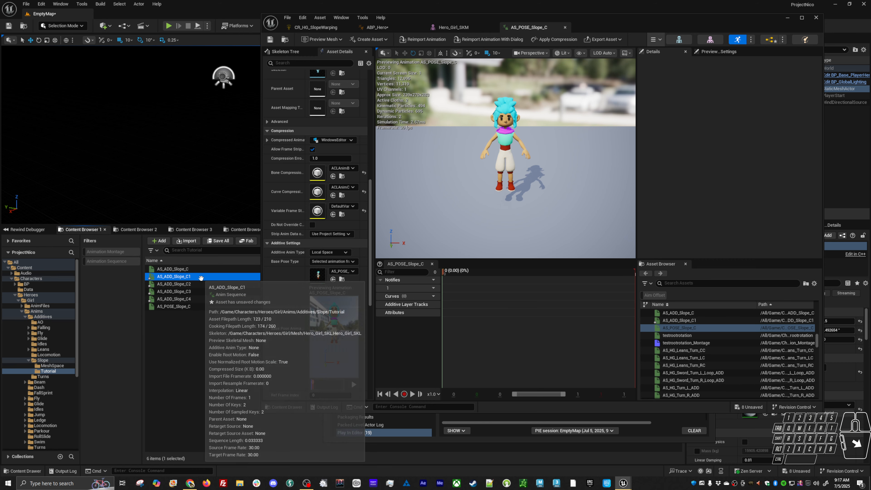
pyautogui.press('F2')
pyautogui.moveTo(192, 276); pyautogui.dragTo(208, 267)
pyautogui.press('BackSpace')
pyautogui.press('BackSpace')
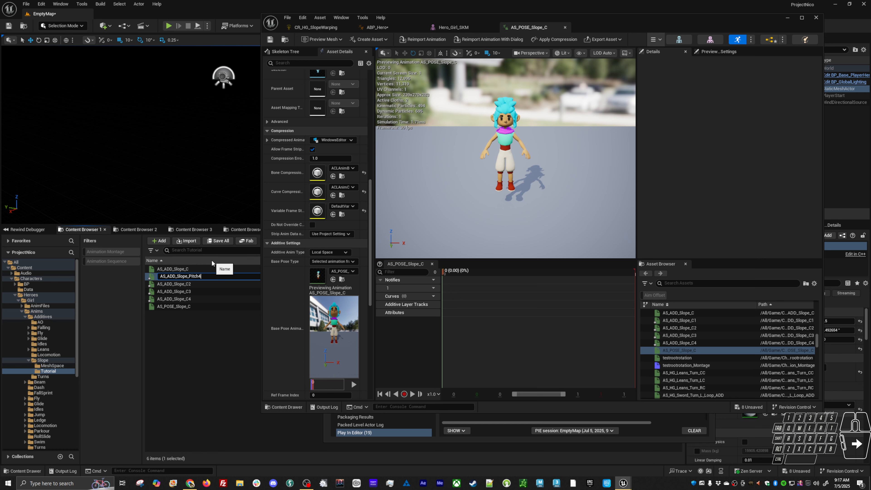
pyautogui.write('Pitch45')
pyautogui.press('Return')
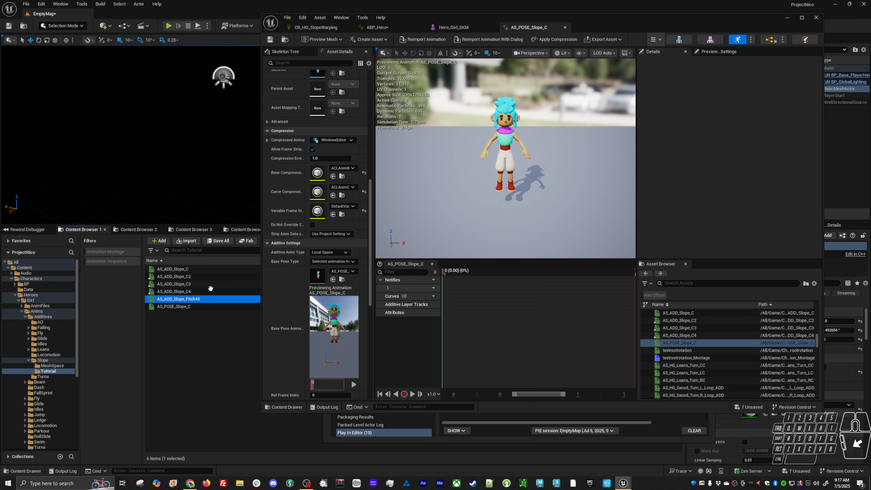
# Rename AS_ADD_Slope_C4 as AS_ADD_Slope_Pitch-45
pyautogui.click(194, 291)
pyautogui.press('F2')
pyautogui.moveTo(188, 291); pyautogui.dragTo(205, 278)
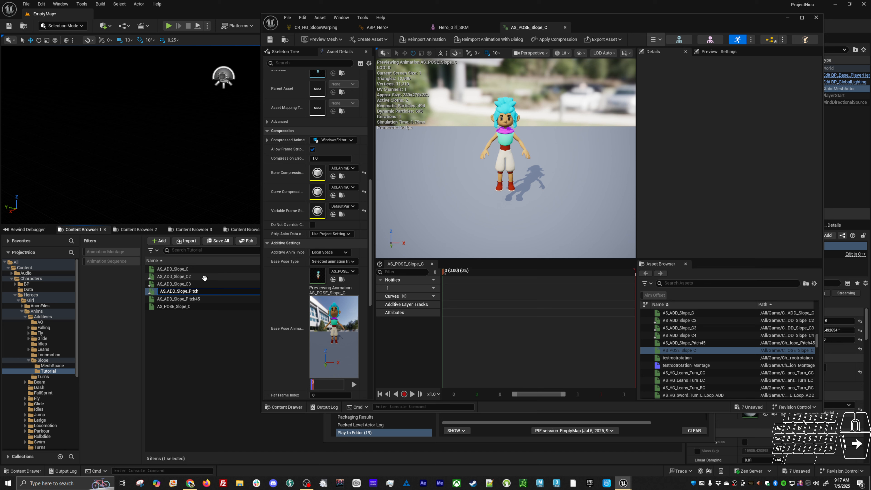
pyautogui.write('Pitch-45')
pyautogui.press('Return')
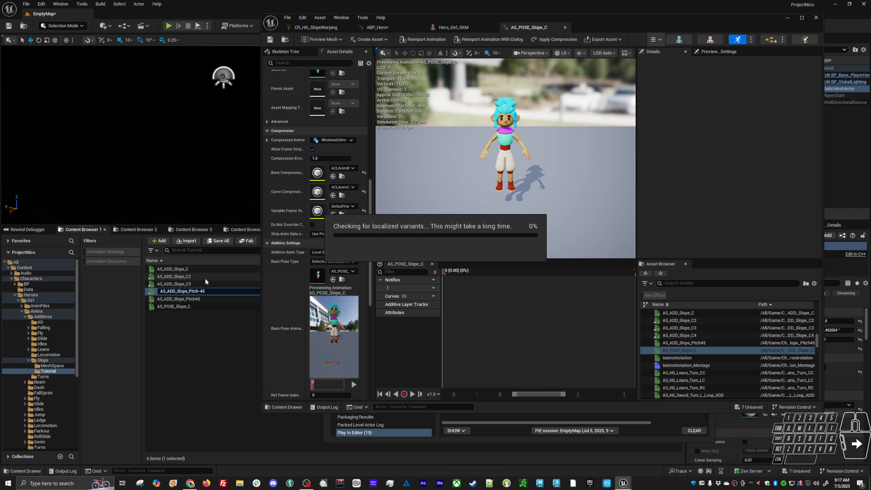
# Rename AS_ADD_Slope_C3 as AS_ADD_Slope_Roll45
pyautogui.click(188, 284)
pyautogui.press('F2')
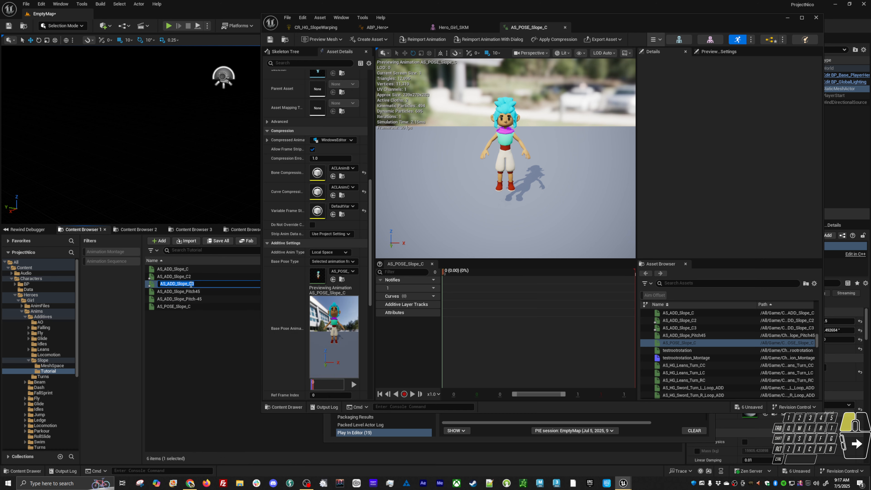
pyautogui.moveTo(192, 284); pyautogui.dragTo(211, 276)
pyautogui.write('Roll')
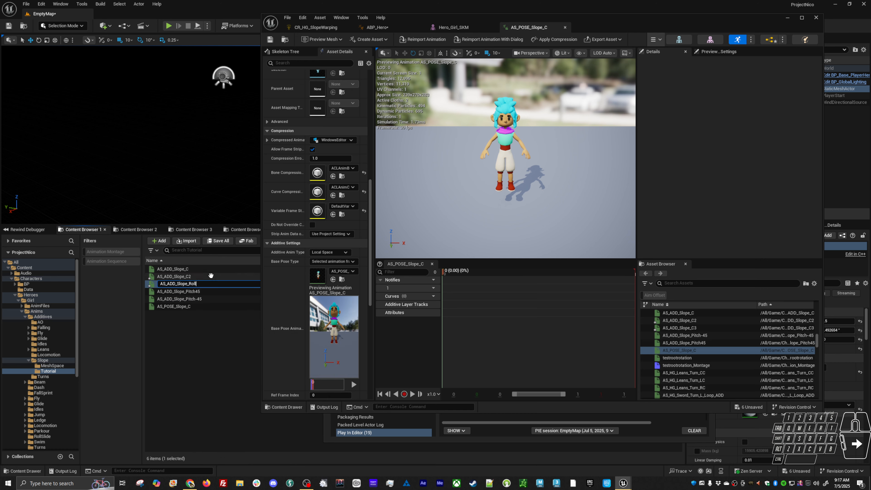
pyautogui.write('45')
pyautogui.press('Return')
# Rename AS_ADD_Slope_C2 as AS_ADD_Slope_Roll-45
pyautogui.click(211, 275)
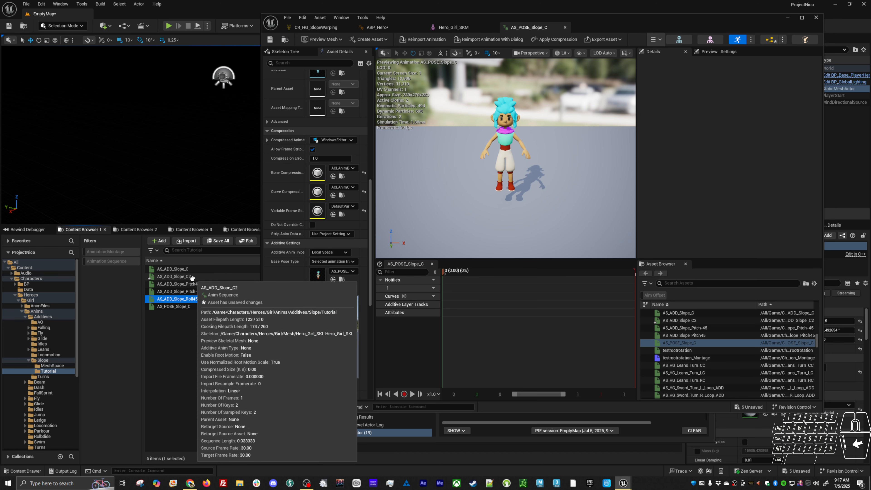
pyautogui.press('F2')
pyautogui.moveTo(190, 277); pyautogui.dragTo(209, 266)
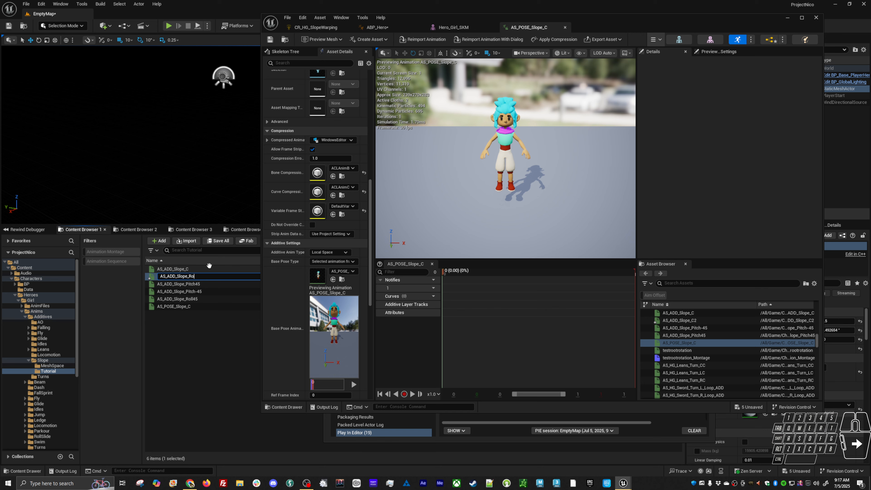
pyautogui.write('Roll-45')
pyautogui.press('Return')
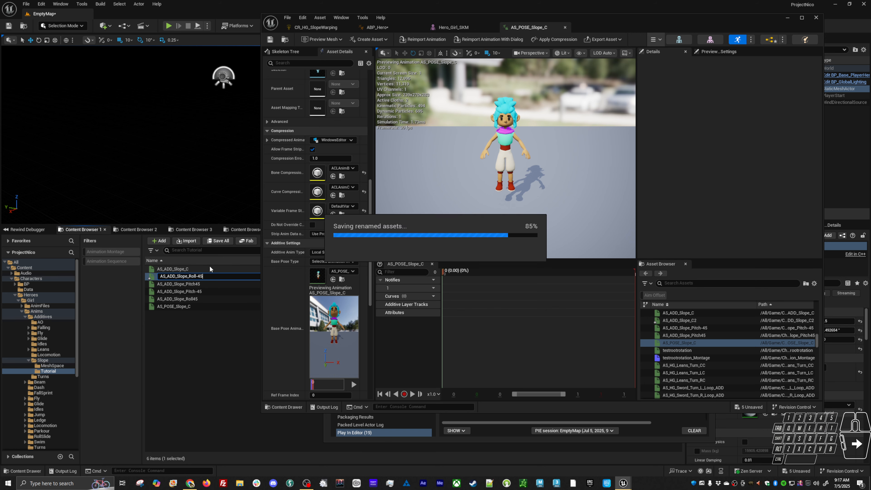
# Open the AS_ADD_Slope_Pitch45 animation and select the root bone in its skeleton tree
pyautogui.click(210, 314)
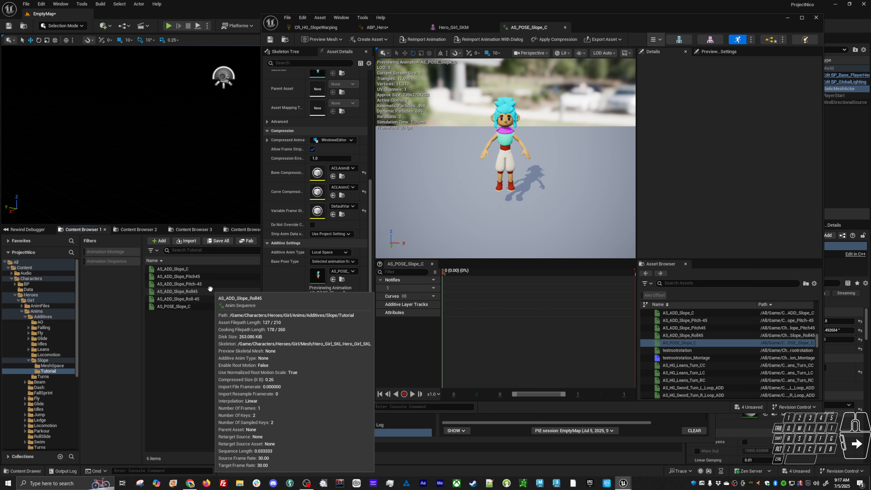
pyautogui.doubleClick(194, 277)
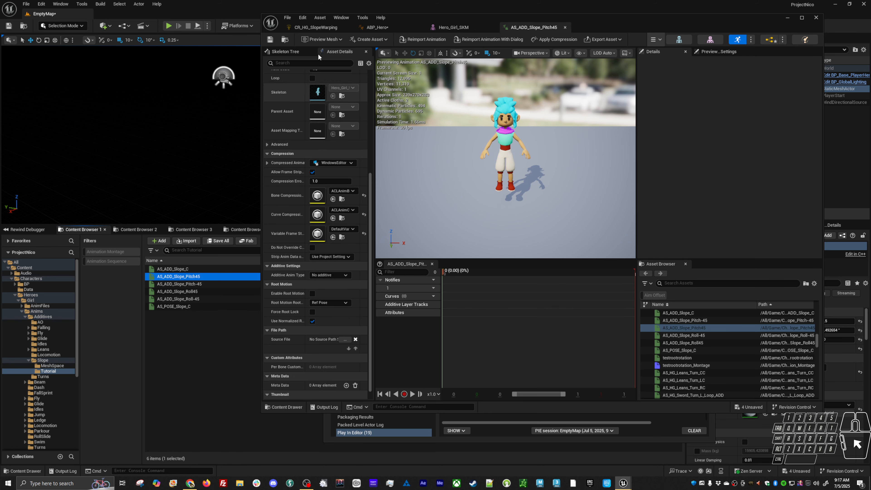
pyautogui.click(277, 51)
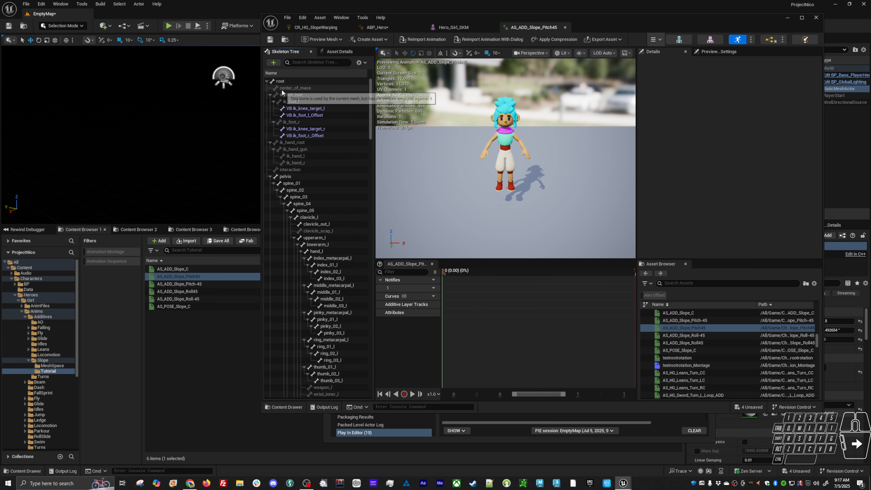
pyautogui.click(280, 81)
# Try keying the root bone at an X rotation of 45° in the enlarged animation editor, and delete its additive layer track
pyautogui.keyDown('alt'); pyautogui.moveTo(483, 188); pyautogui.dragTo(532, 206); pyautogui.keyUp('alt')
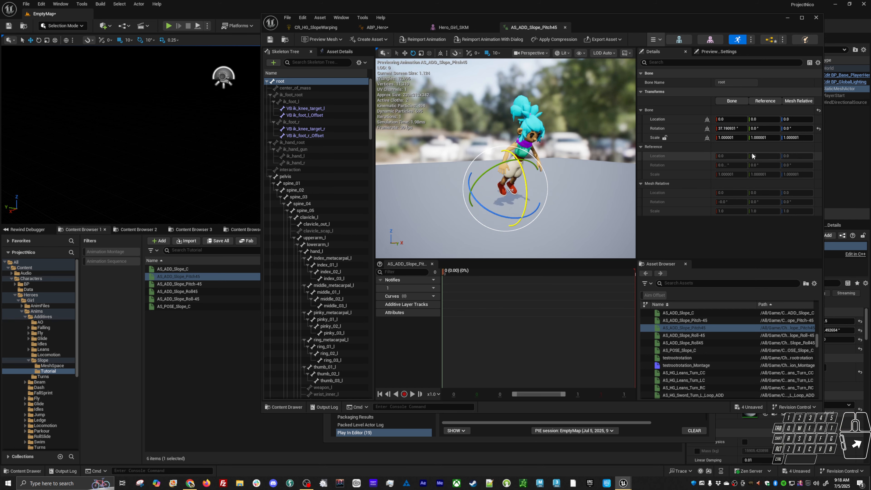
pyautogui.click(734, 128)
pyautogui.write('45')
pyautogui.press('Return')
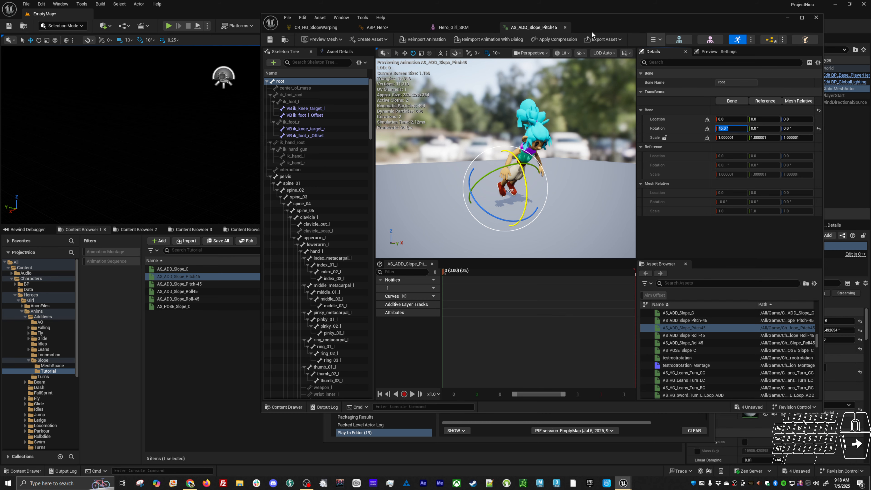
pyautogui.doubleClick(610, 19)
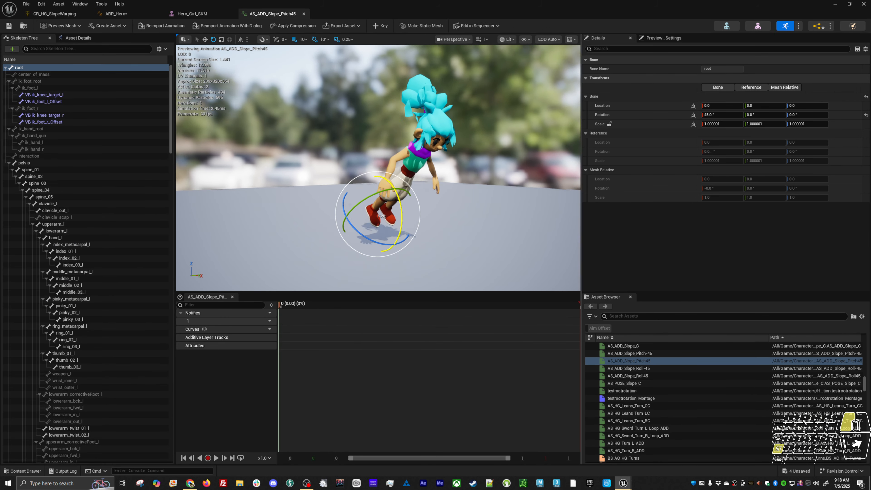
pyautogui.click(380, 26)
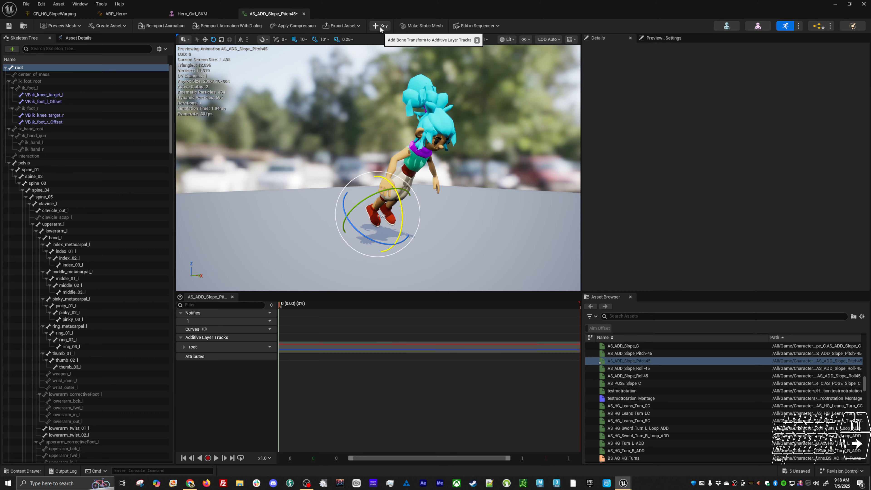
pyautogui.click(231, 347)
pyautogui.press('Delete')
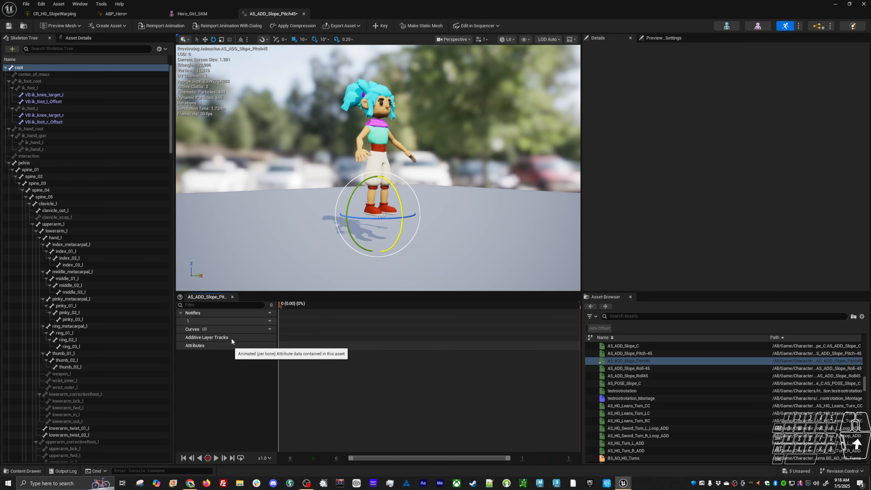
# Set the root bone's X rotation to 45° in AS_ADD_Slope_Pitch45 and key it as an additive layer track
pyautogui.click(47, 73)
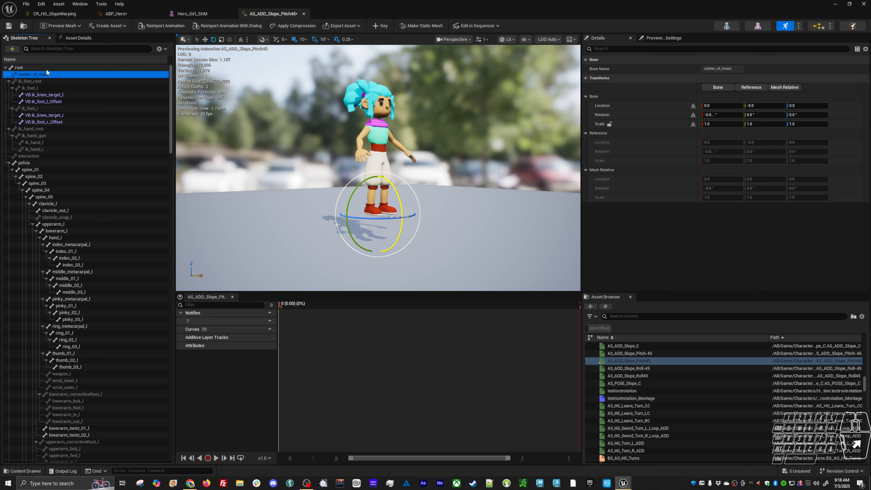
pyautogui.click(47, 69)
pyautogui.click(720, 115)
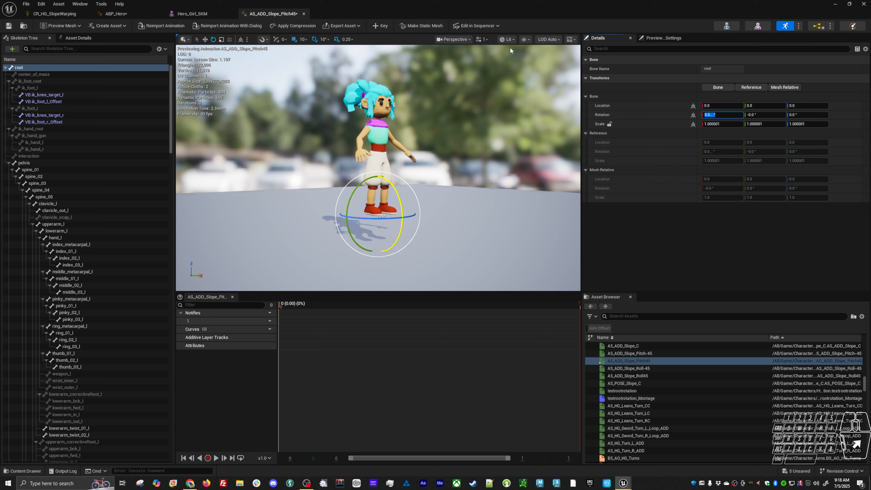
pyautogui.click(240, 40)
pyautogui.moveTo(390, 189); pyautogui.dragTo(400, 211)
pyautogui.click(720, 114)
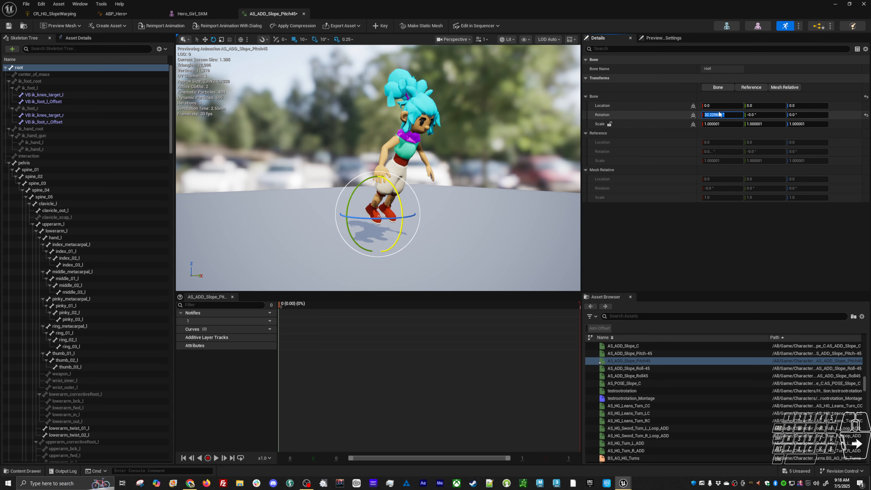
pyautogui.write('45')
pyautogui.press('Return')
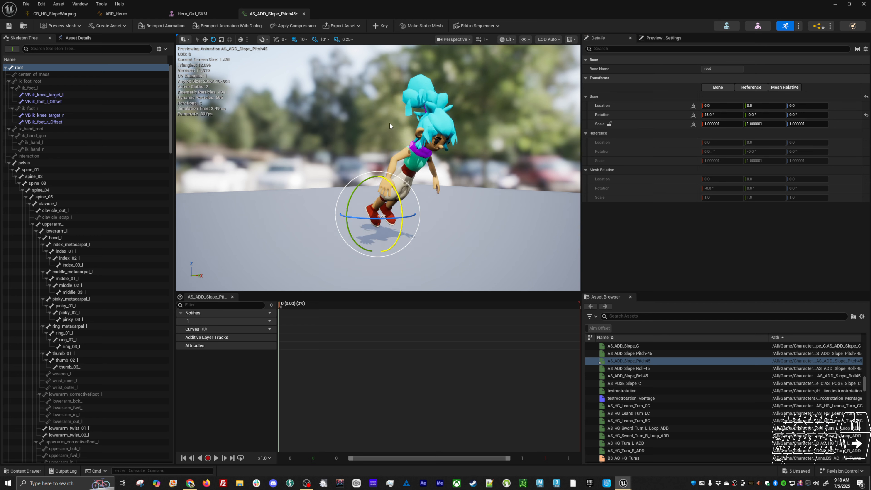
pyautogui.press('s')
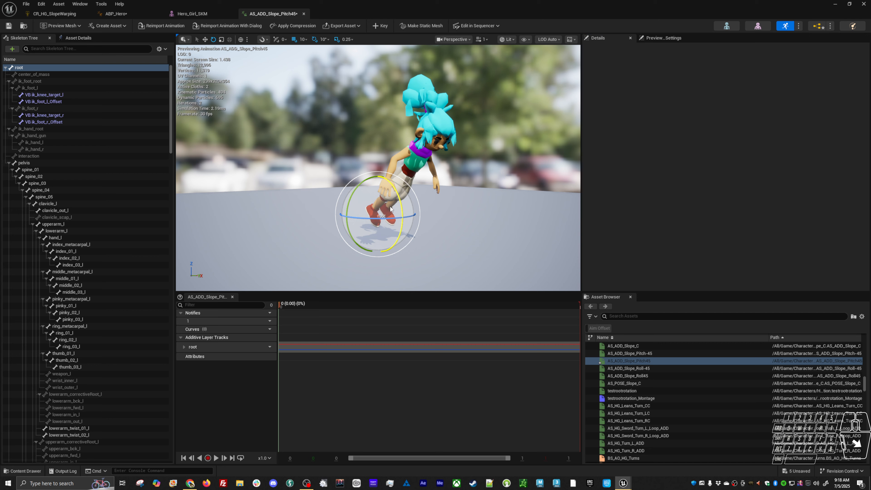
pyautogui.click(71, 68)
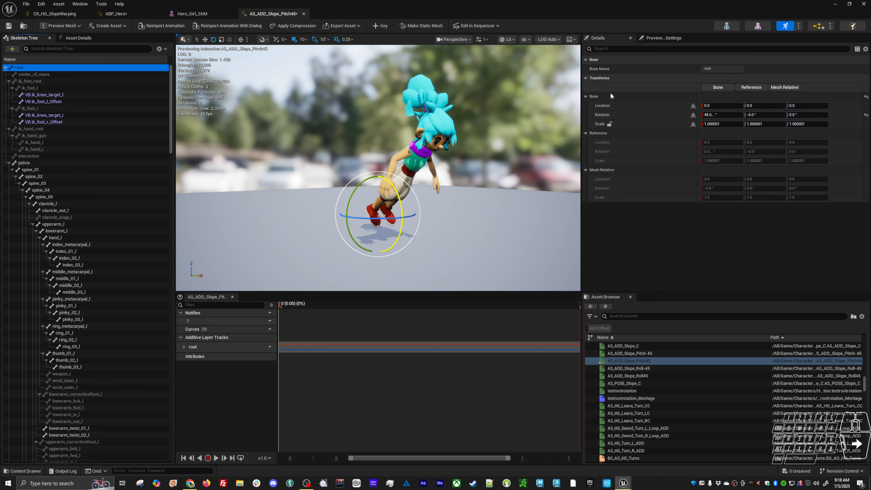
pyautogui.click(714, 116)
pyautogui.write('s')
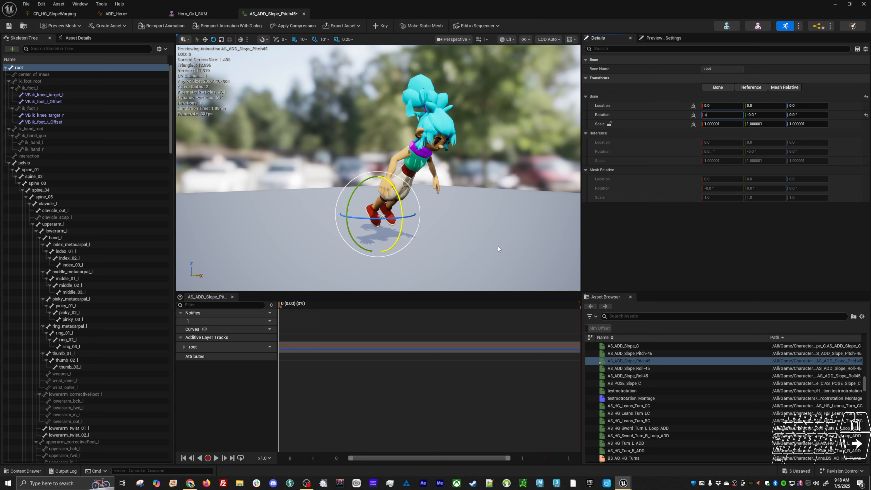
pyautogui.middleClick(497, 242)
pyautogui.press('s')
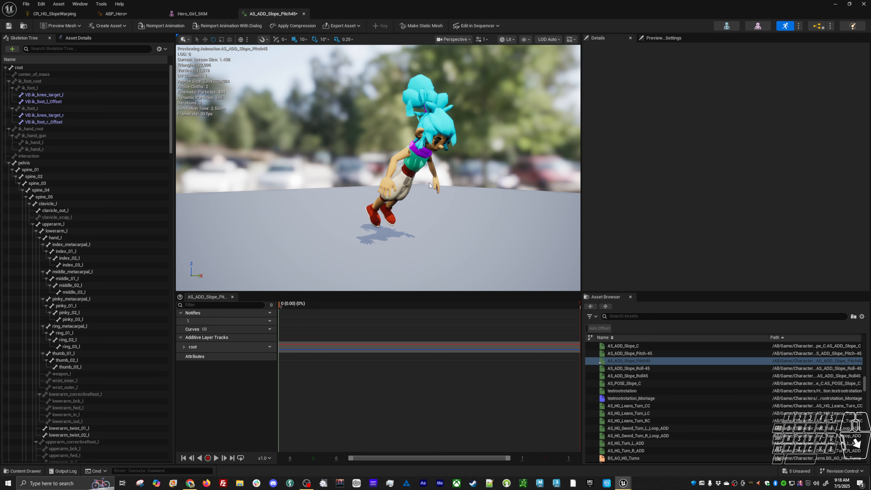
pyautogui.moveTo(410, 308); pyautogui.dragTo(279, 312)
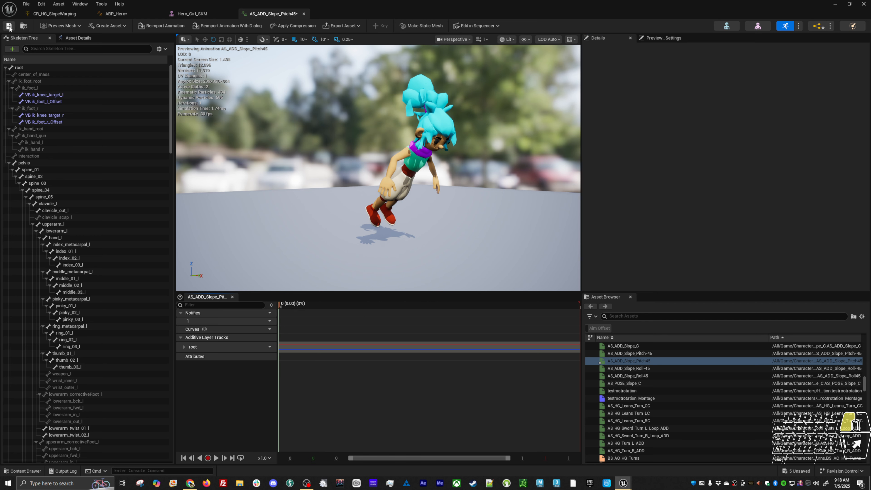
# In AS_ADD_Slope_Pitch-45, key the root bone at an X rotation of -45° and save the animation
pyautogui.click(659, 355)
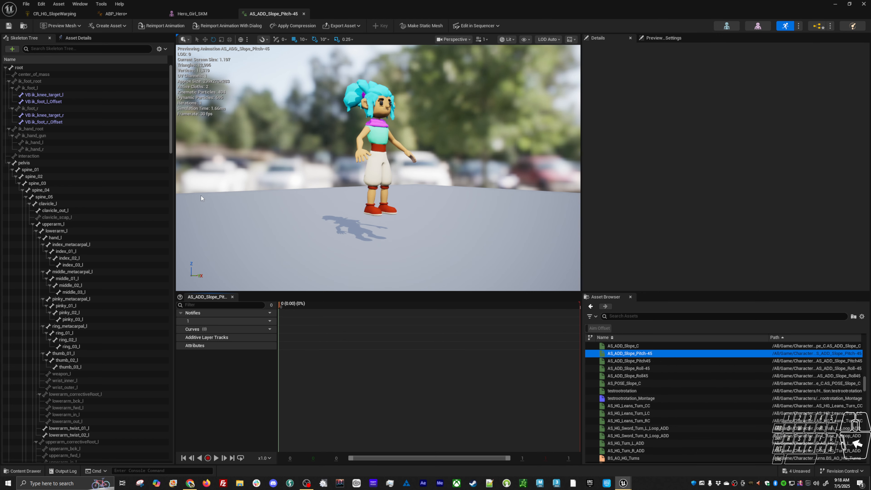
pyautogui.click(42, 68)
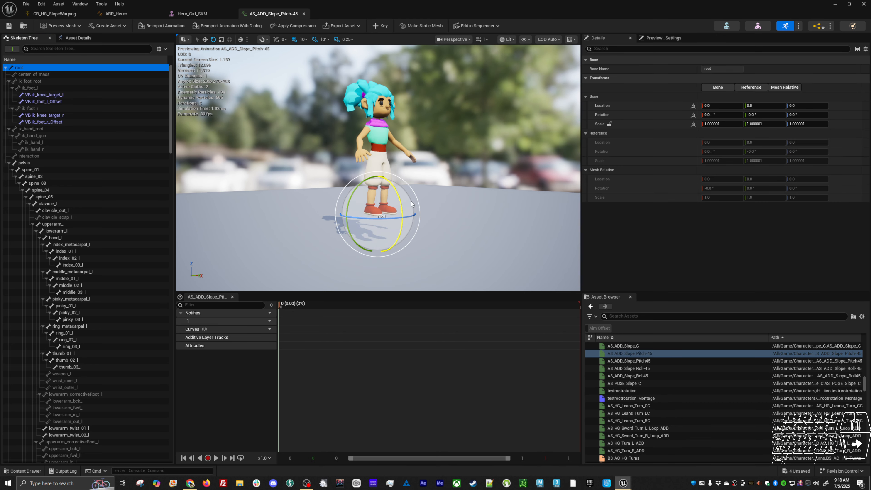
pyautogui.moveTo(400, 200); pyautogui.dragTo(403, 220)
pyautogui.click(721, 115)
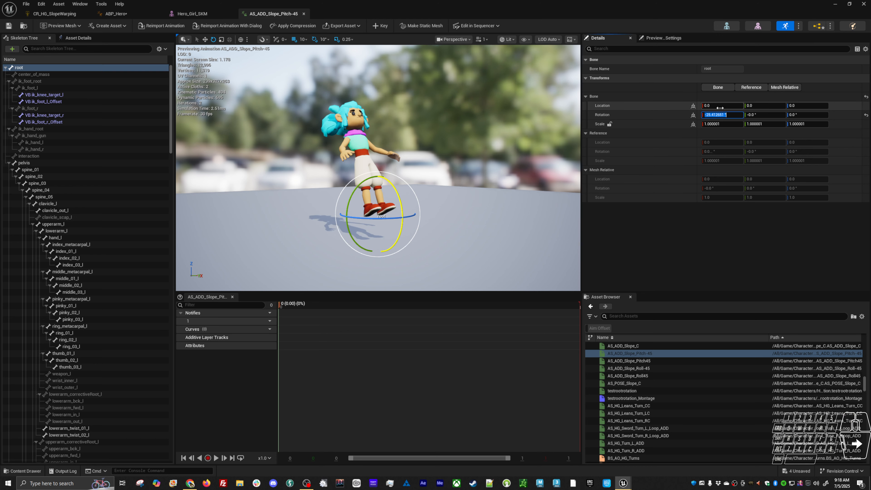
pyautogui.press('Return')
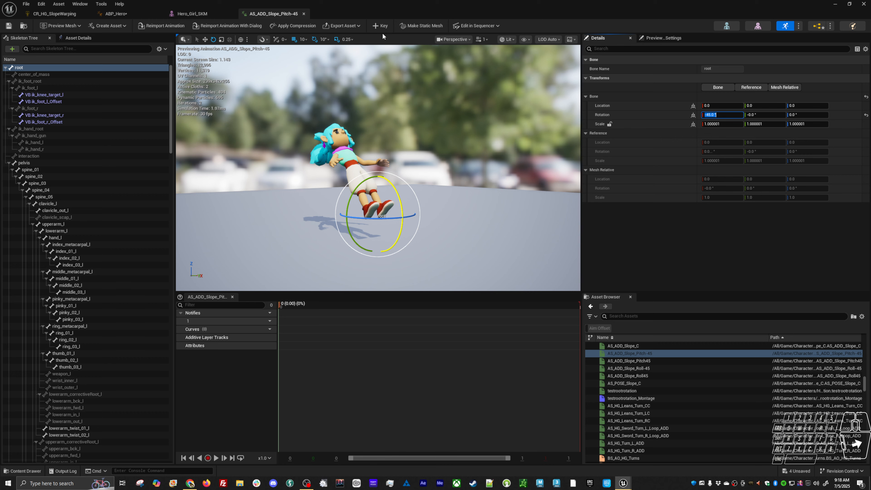
pyautogui.click(380, 26)
pyautogui.click(9, 26)
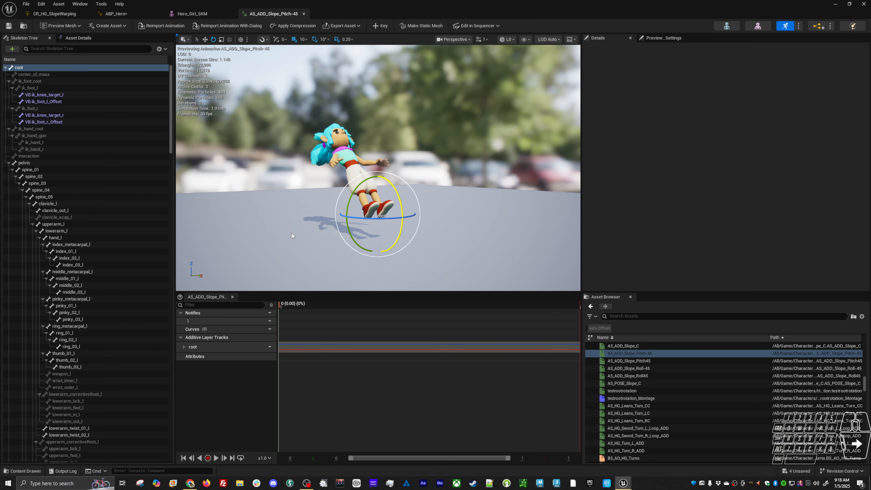
# In AS_ADD_Slope_Roll-45, set the root bone's Y rotation to -45° and key it
pyautogui.click(656, 368)
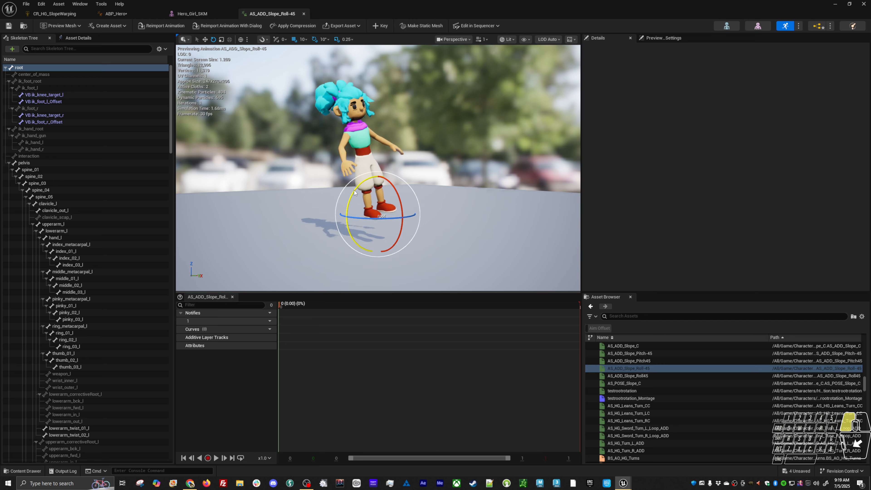
pyautogui.click(45, 66)
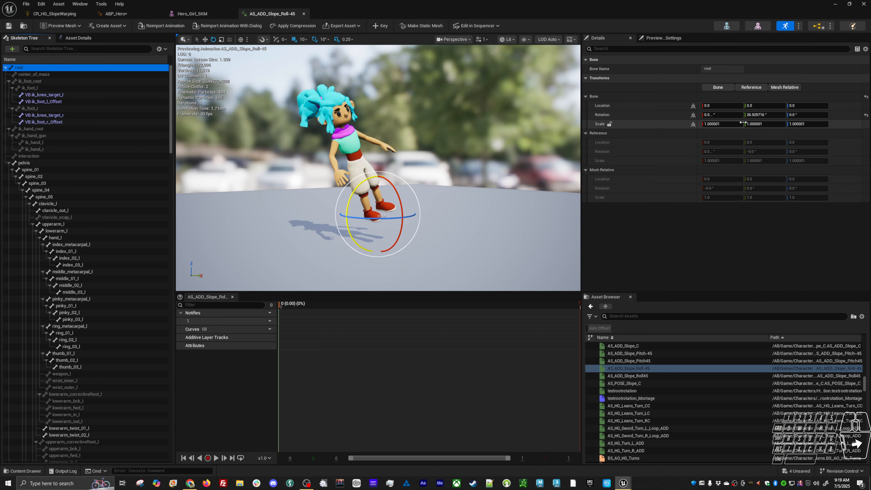
pyautogui.click(755, 115)
pyautogui.write('-45')
pyautogui.press('Return')
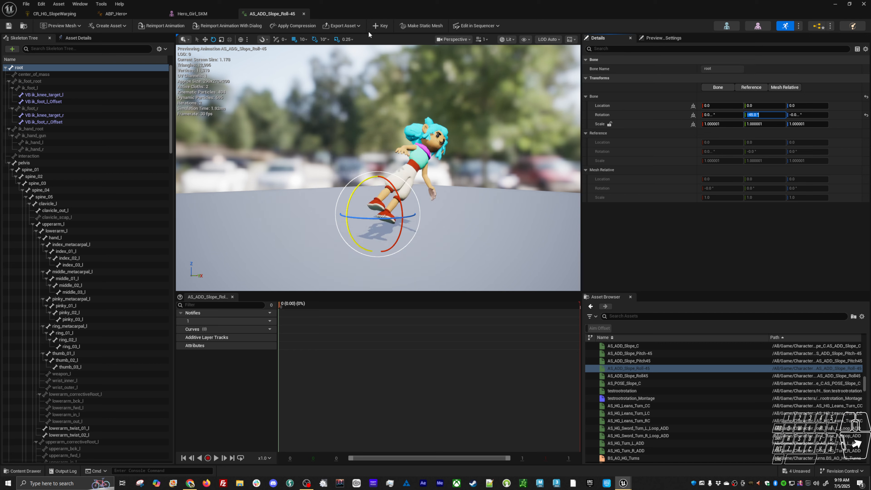
pyautogui.click(380, 26)
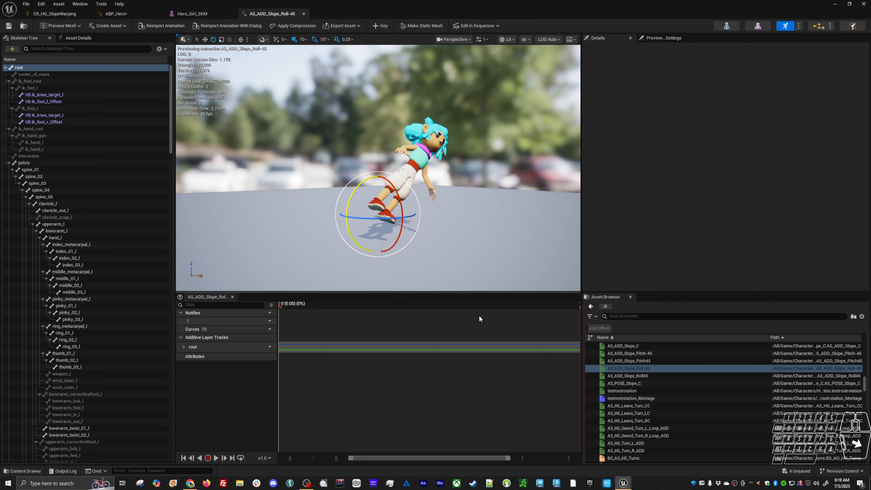
# In AS_ADD_Slope_Roll45, key the root bone at a Y rotation of 45° and save the animation
pyautogui.click(627, 376)
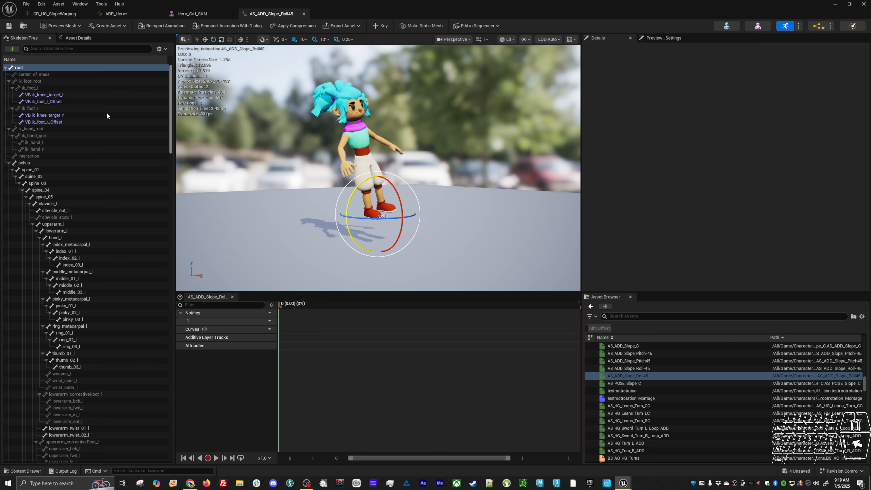
pyautogui.click(52, 68)
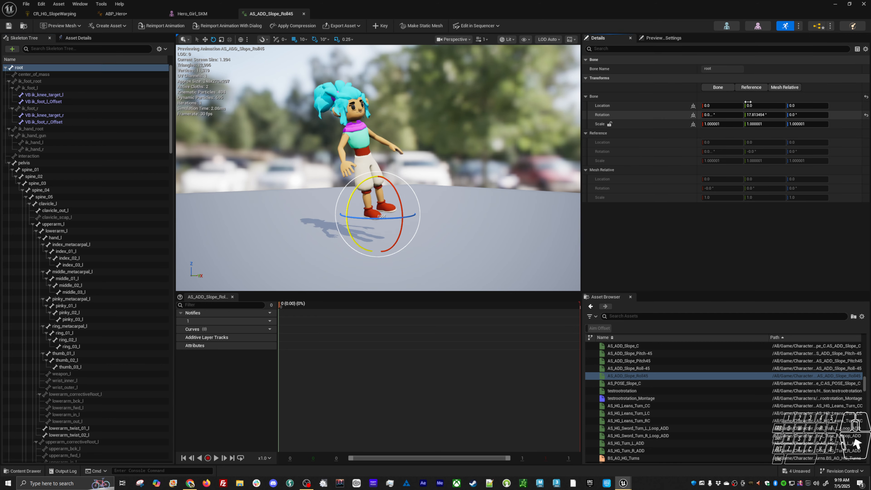
pyautogui.click(764, 115)
pyautogui.write('45')
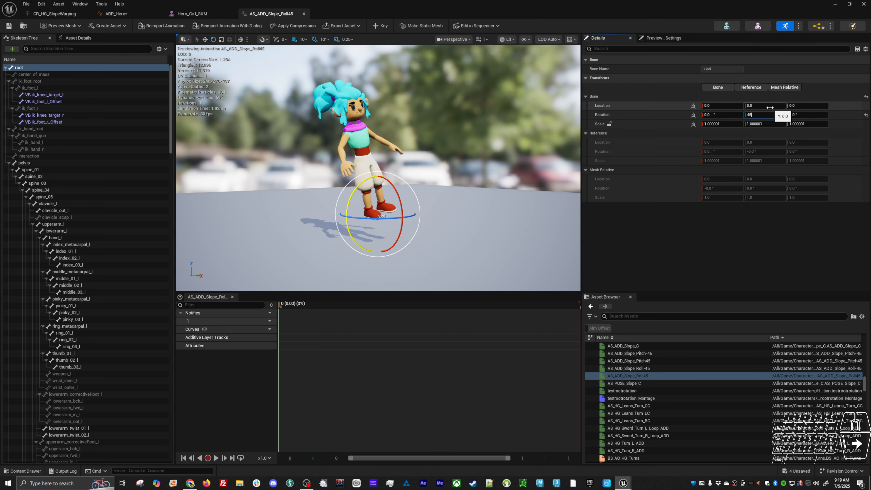
pyautogui.press('Return')
pyautogui.click(380, 26)
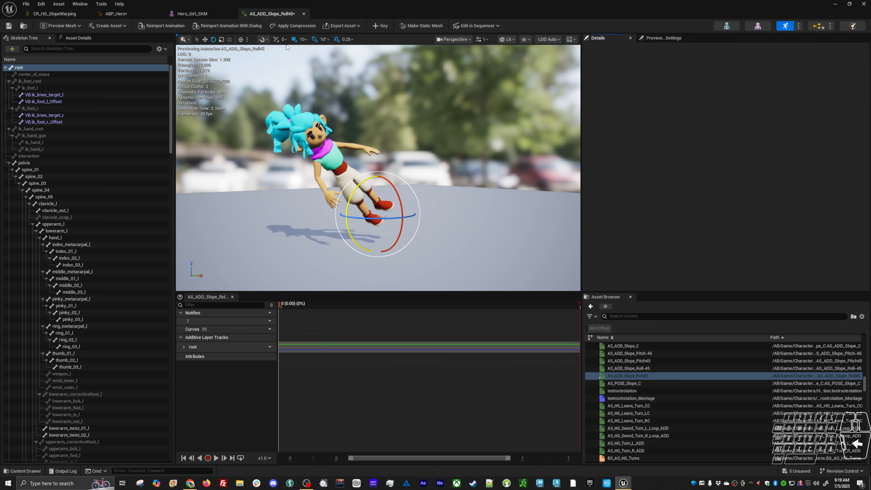
pyautogui.click(9, 26)
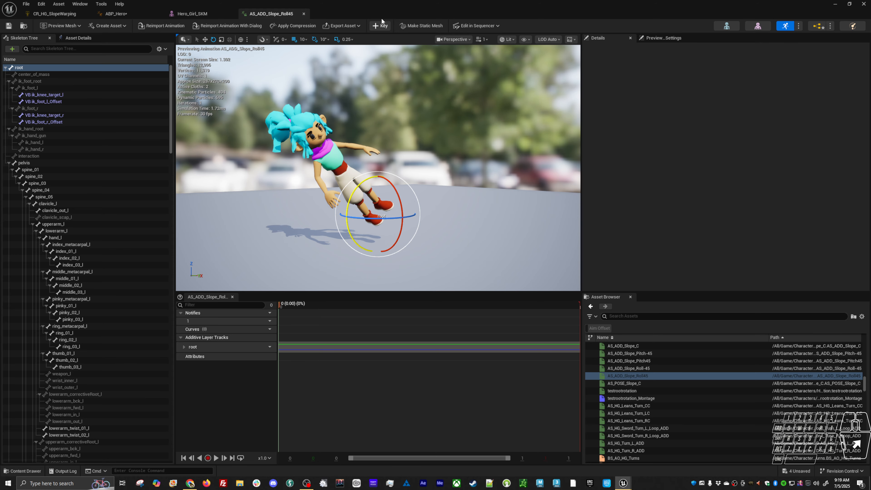
# Open the pitch, roll, center and pose slope animations one after another to check the hero's lean in each
pyautogui.doubleClick(386, 12)
pyautogui.click(205, 298)
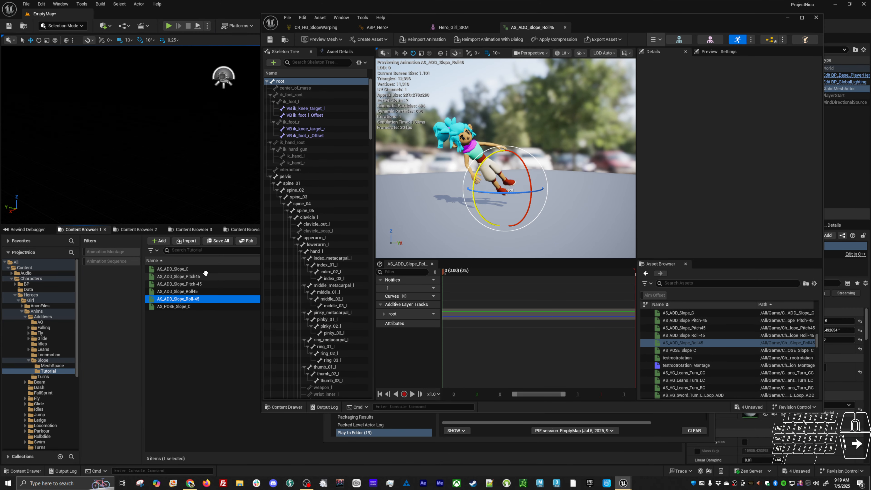
pyautogui.doubleClick(206, 276)
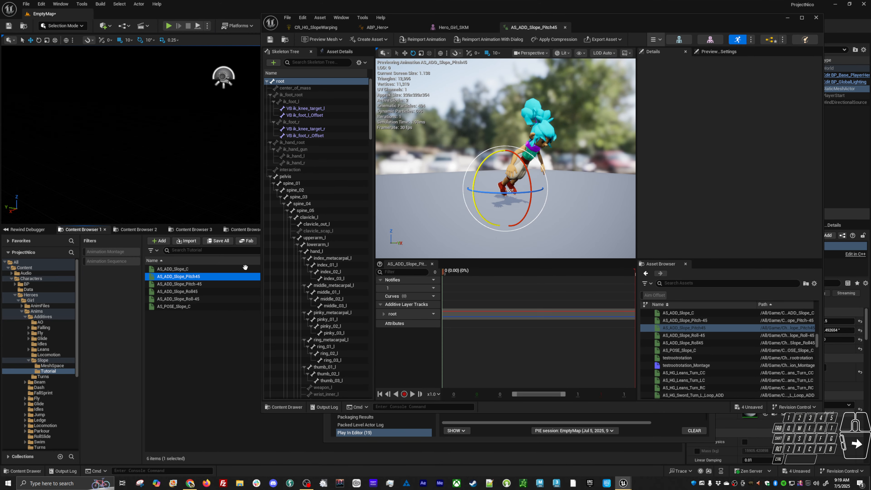
pyautogui.click(209, 284)
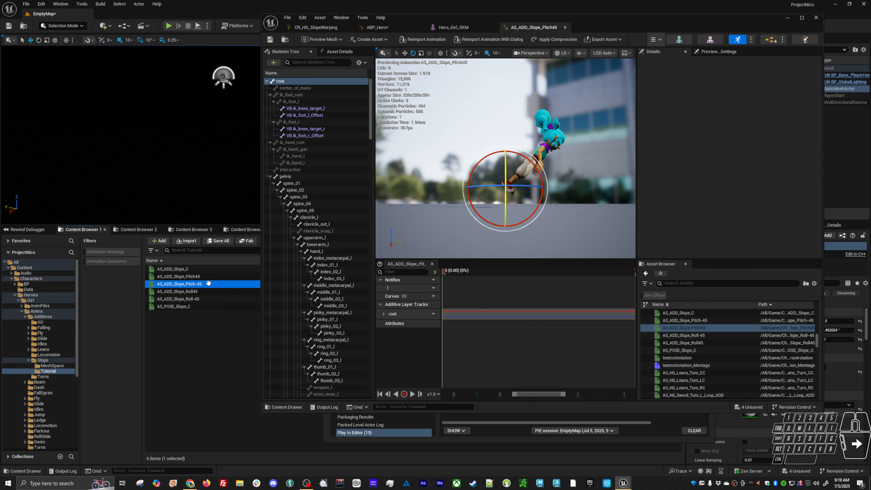
pyautogui.doubleClick(209, 284)
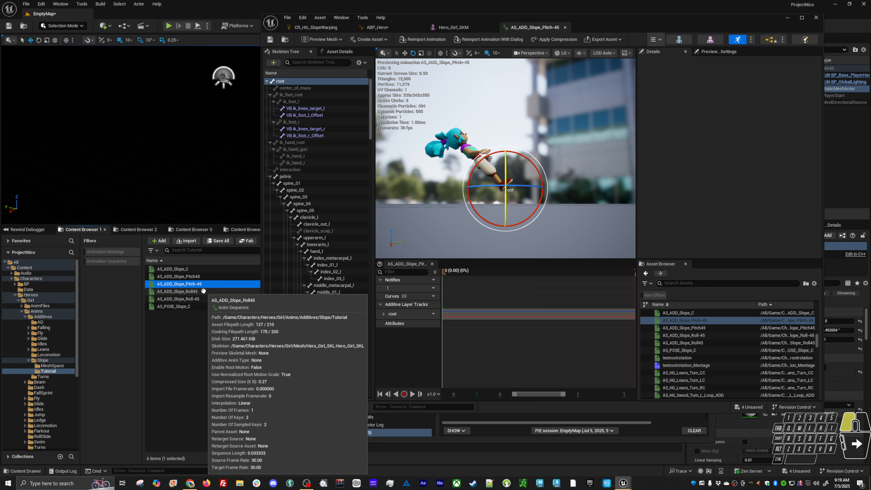
pyautogui.doubleClick(204, 291)
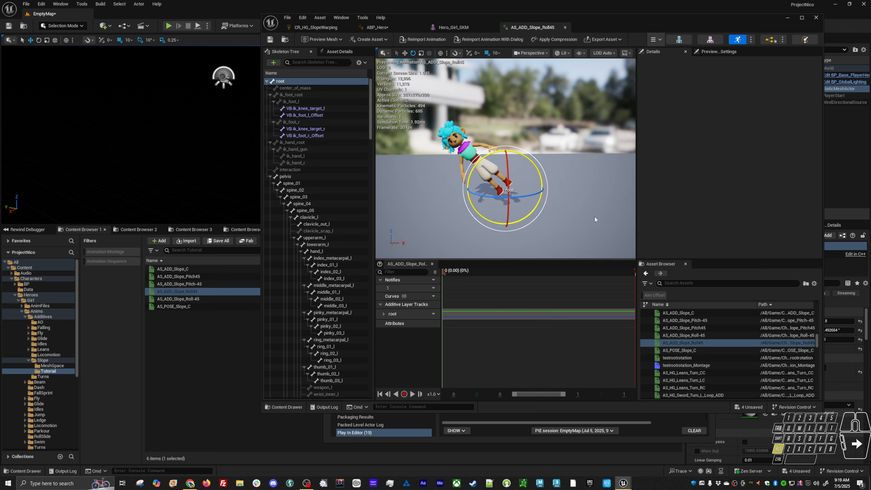
pyautogui.doubleClick(196, 306)
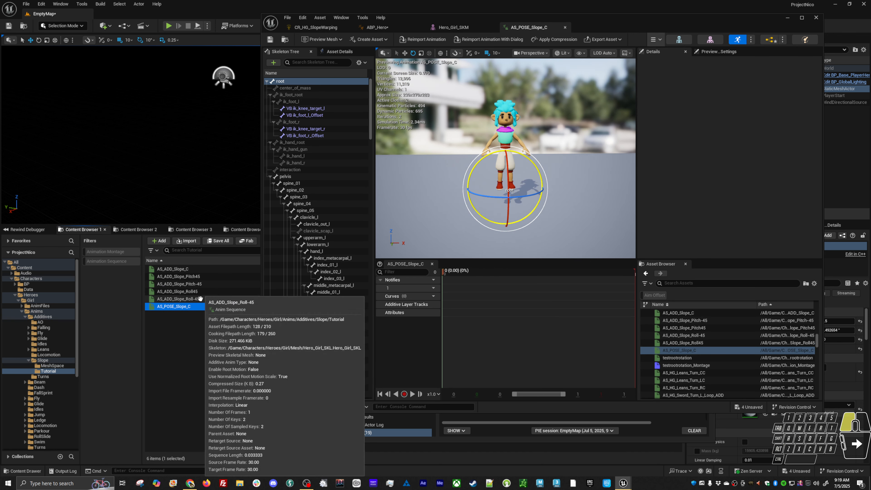
pyautogui.doubleClick(200, 298)
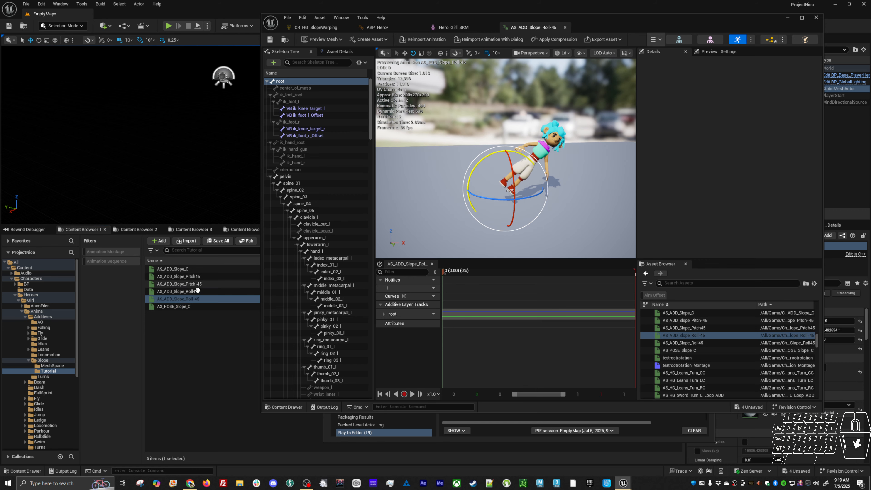
pyautogui.doubleClick(198, 291)
pyautogui.click(192, 306)
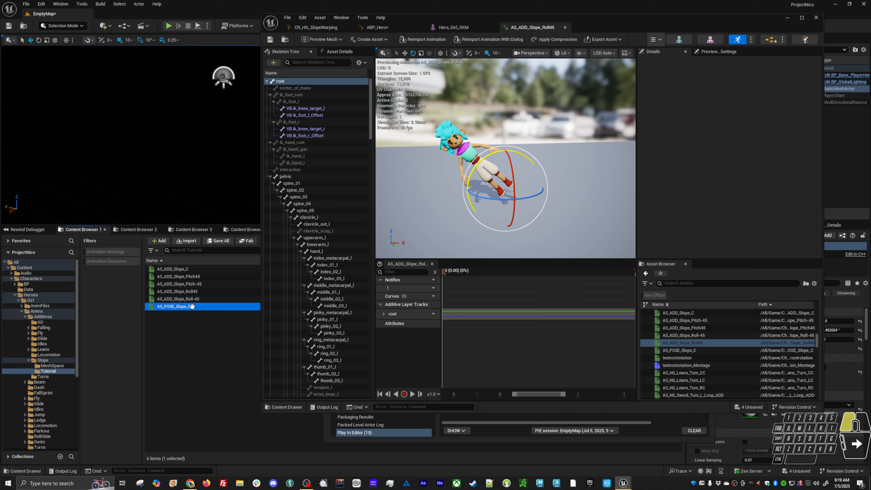
pyautogui.doubleClick(196, 269)
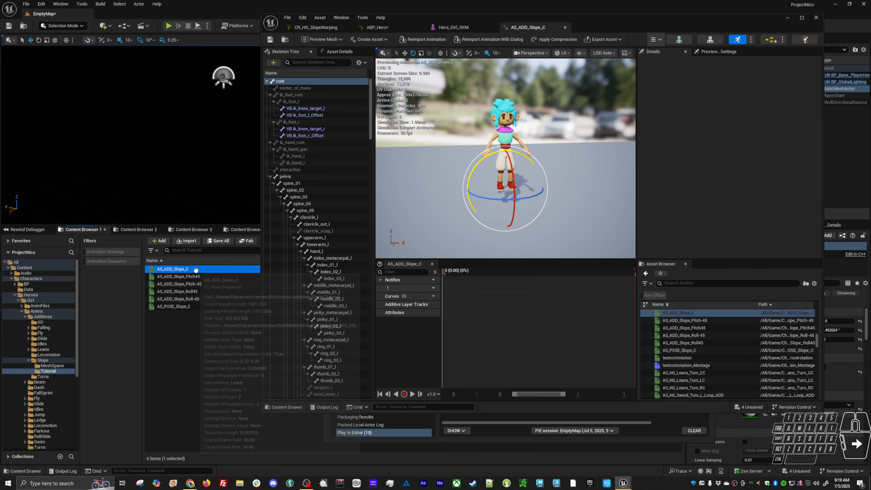
# Create a Blend Space for the Hero_Girl_SKL skeleton in the Tutorial folder and name it BS_SlopeTut
pyautogui.rightClick(174, 337)
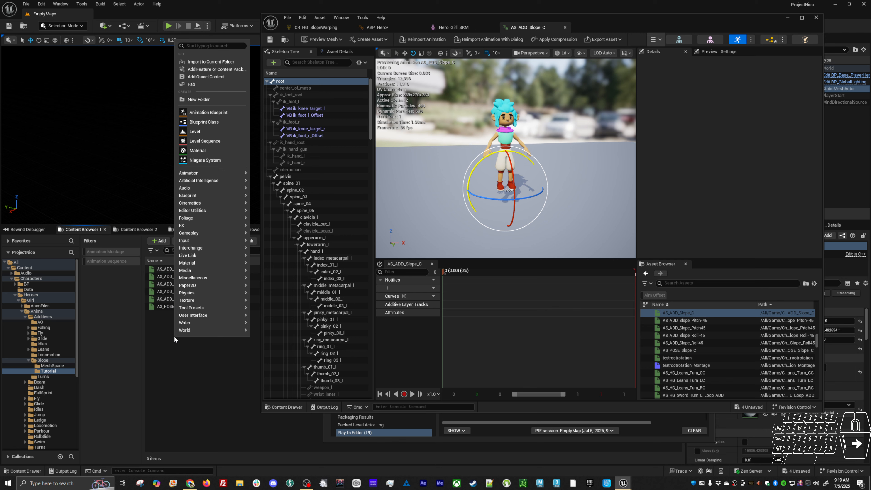
pyautogui.click(190, 367)
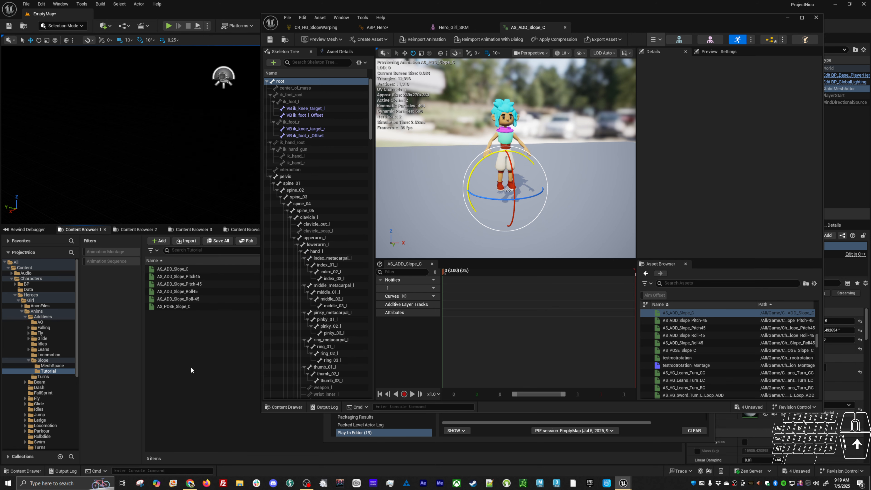
pyautogui.rightClick(182, 351)
pyautogui.moveTo(228, 189)
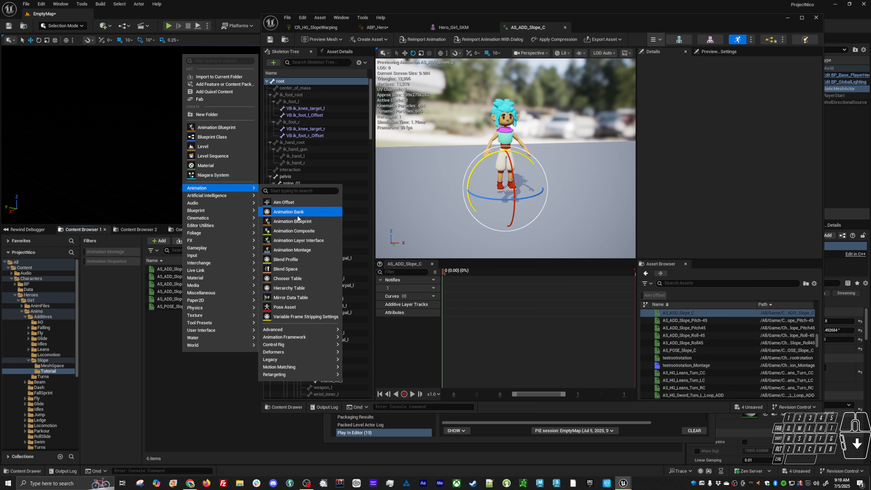
pyautogui.click(288, 270)
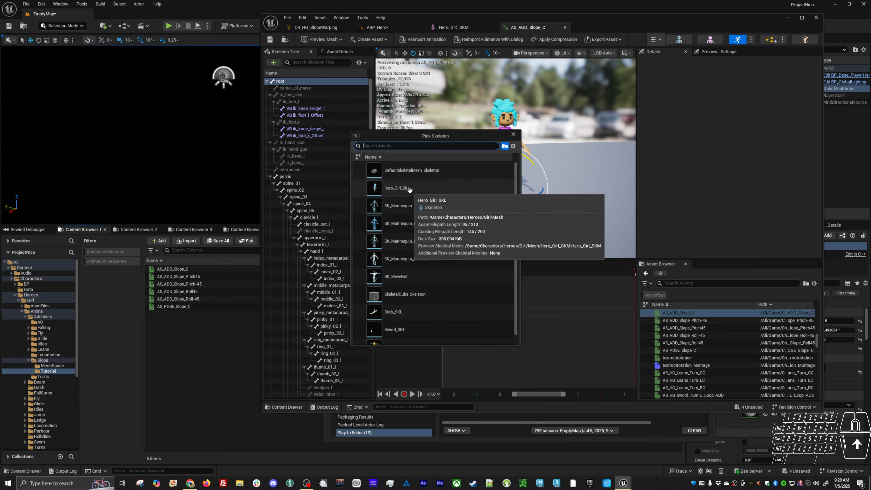
pyautogui.click(400, 207)
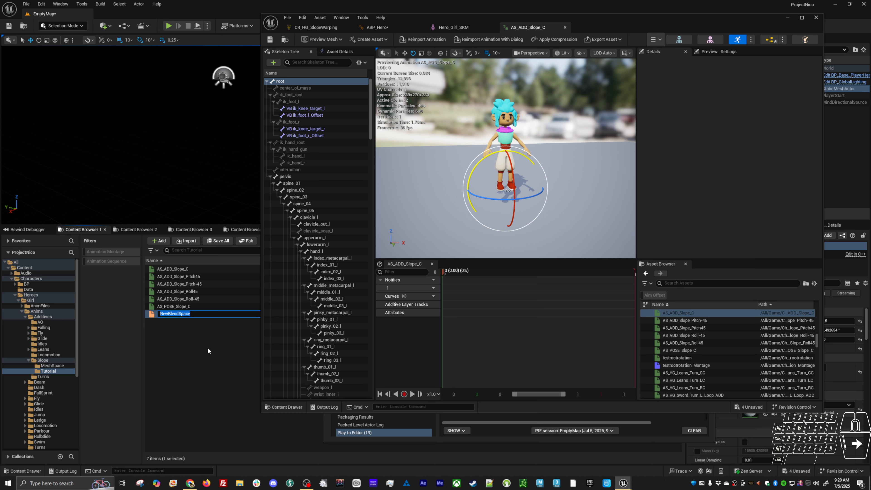
pyautogui.write('SlopeTut')
pyautogui.press('Home')
pyautogui.write('BS_')
pyautogui.press('Return')
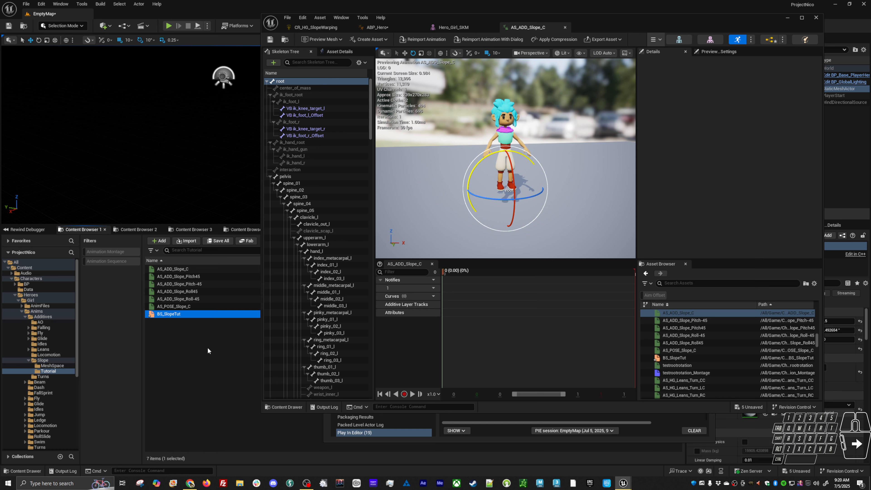
# Open BS_SlopeTut and configure its horizontal axis as Roll and its vertical axis as Pitch, each ranging from -45 to 45
pyautogui.doubleClick(183, 313)
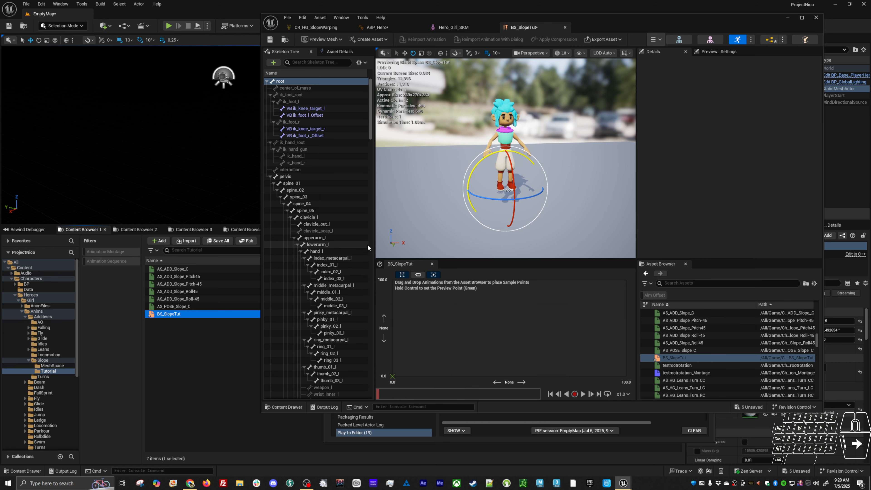
pyautogui.click(343, 52)
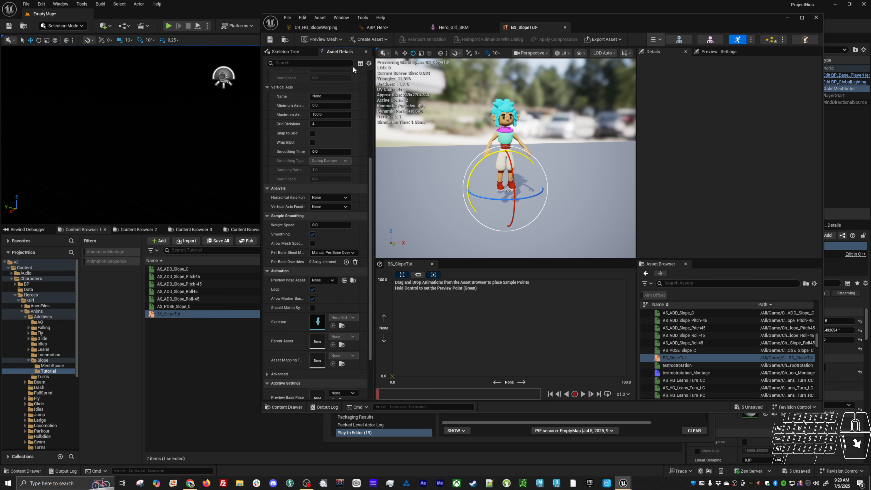
pyautogui.moveTo(370, 185); pyautogui.dragTo(369, 91)
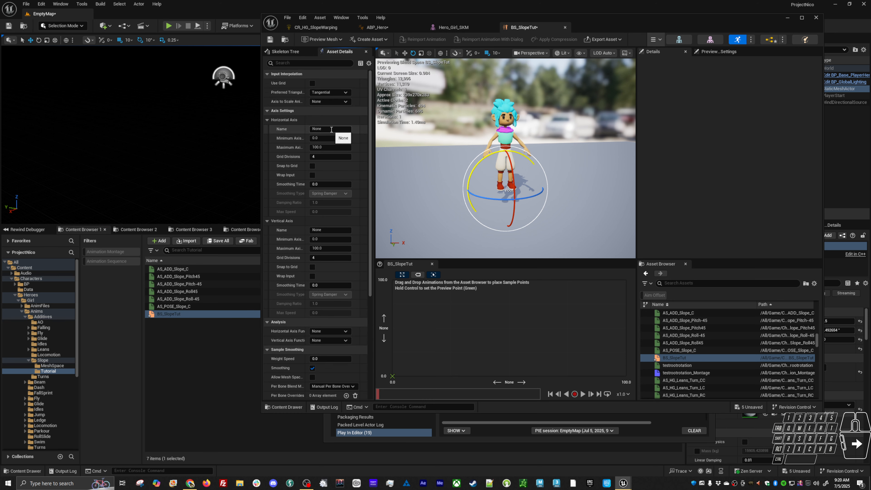
pyautogui.click(327, 139)
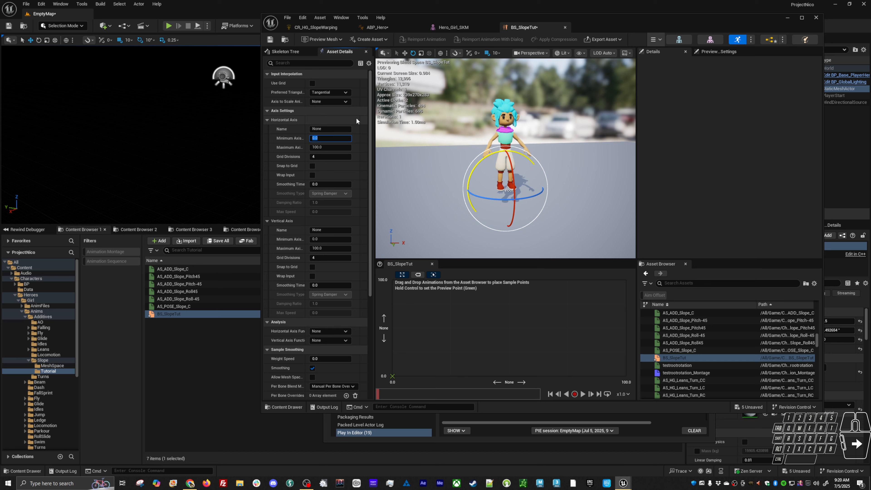
pyautogui.click(324, 129)
pyautogui.click(326, 140)
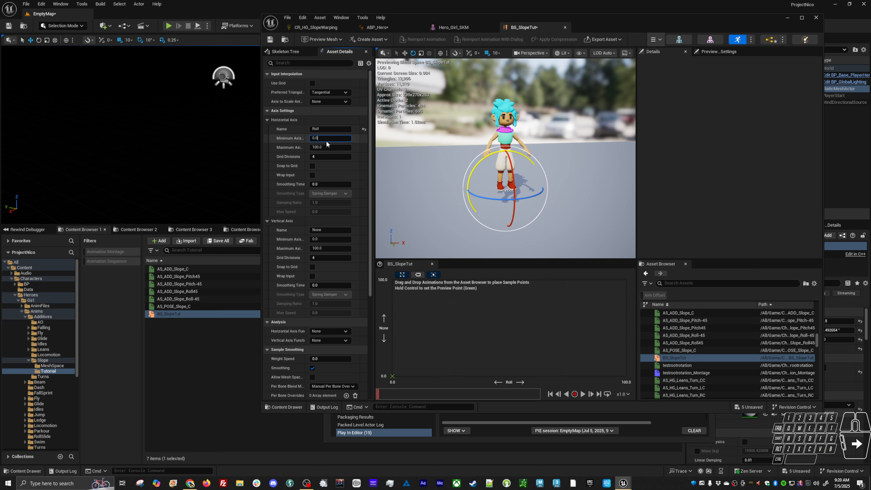
pyautogui.moveTo(327, 138); pyautogui.dragTo(288, 123)
pyautogui.write('-45')
pyautogui.press('Tab')
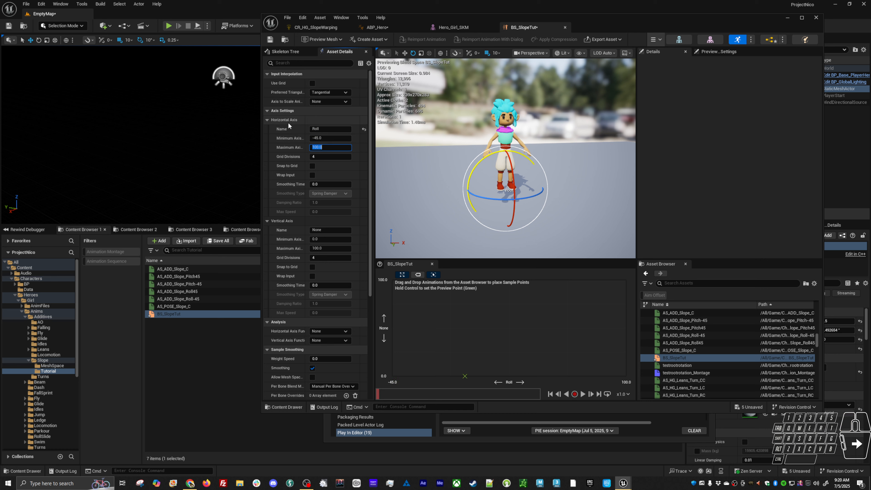
pyautogui.write('45')
pyautogui.press('Return')
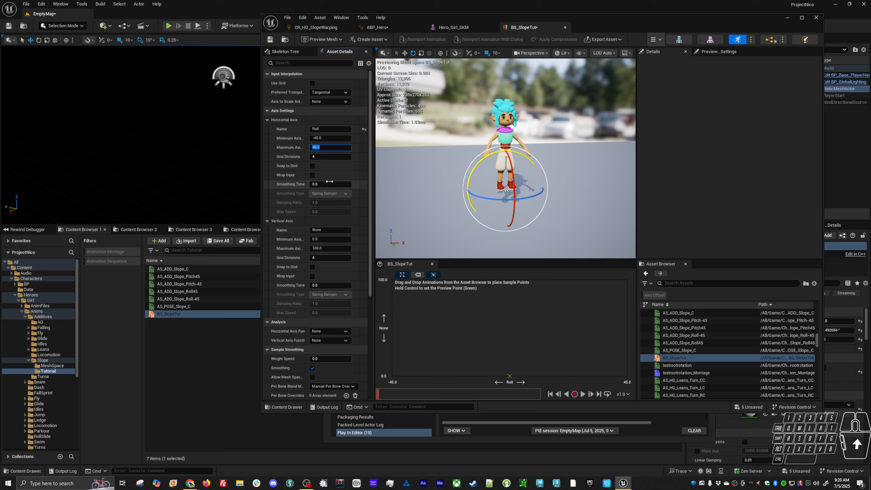
pyautogui.click(329, 230)
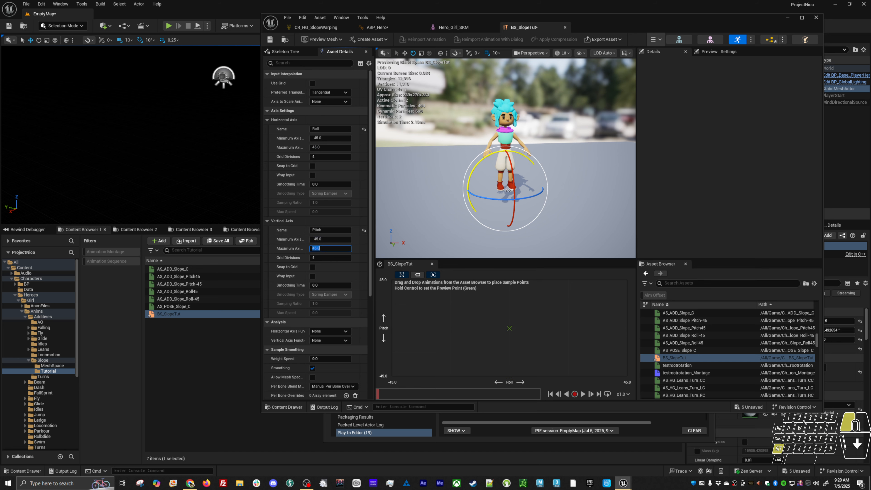
# Add AS_ADD_Slope_C to the blend space graph as a sample and position it at Roll 0, Pitch 0
pyautogui.keyDown('alt'); pyautogui.moveTo(453, 215); pyautogui.dragTo(385, 215); pyautogui.keyUp('alt')
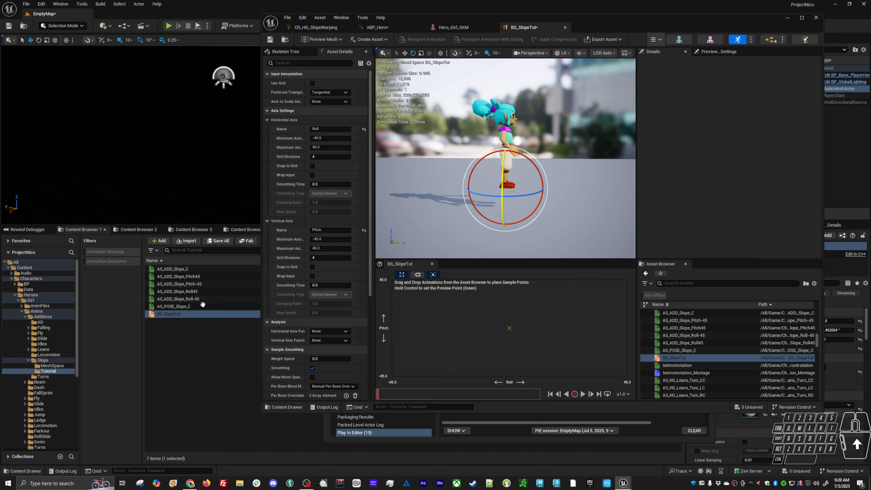
pyautogui.click(210, 290)
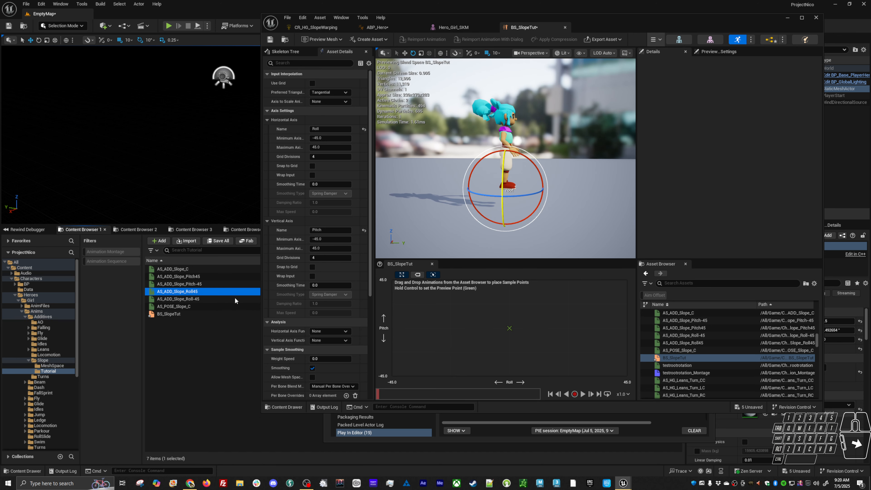
pyautogui.click(183, 268)
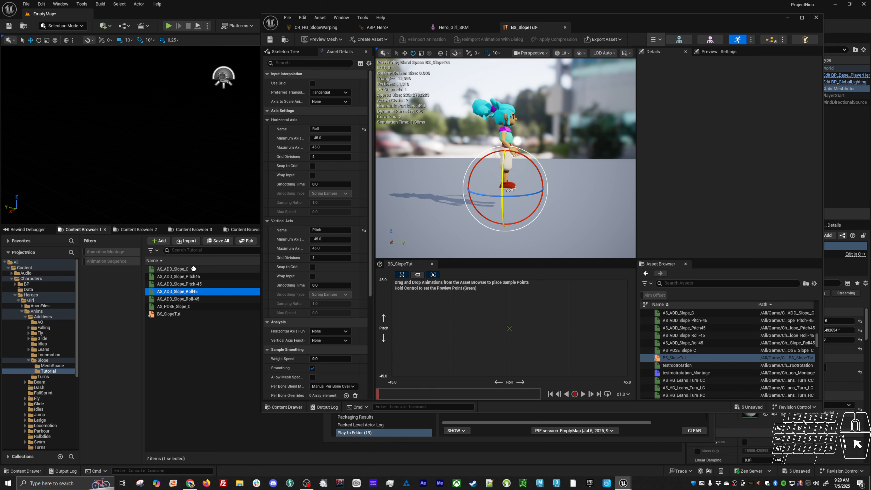
pyautogui.moveTo(183, 269); pyautogui.dragTo(471, 337)
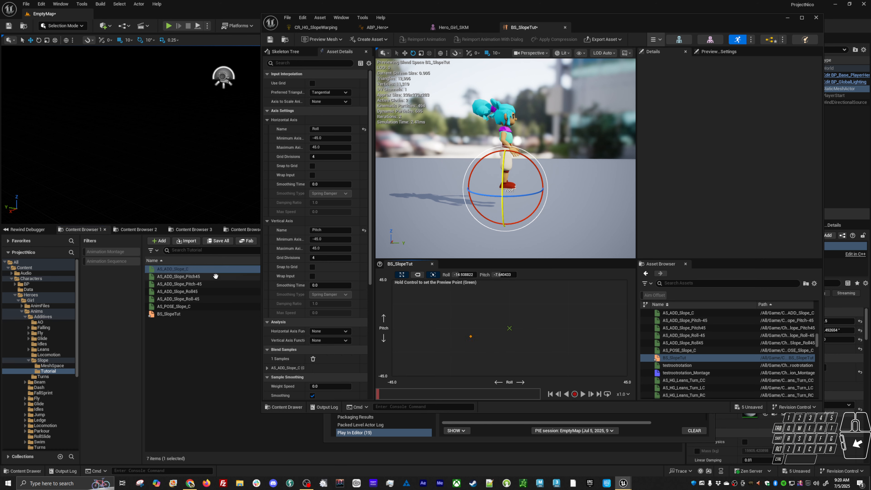
pyautogui.click(470, 331)
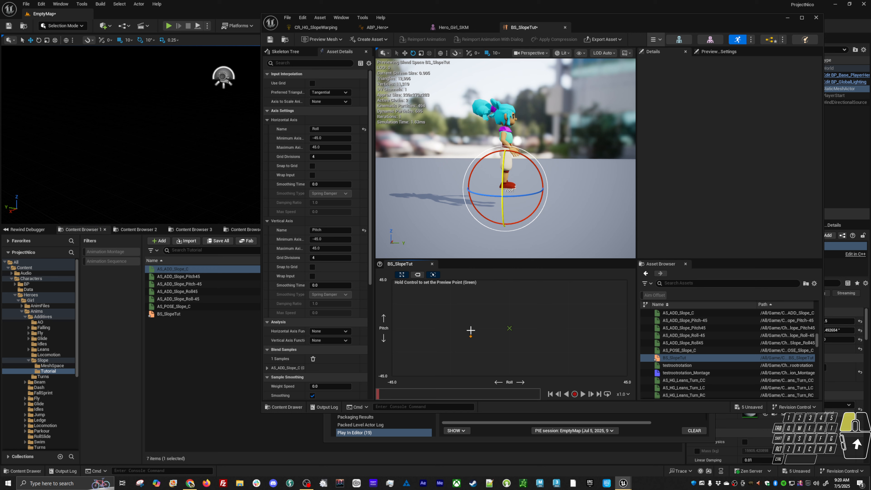
pyautogui.keyDown('alt'); pyautogui.click(538, 318); pyautogui.keyUp('alt')
pyautogui.keyDown('alt'); pyautogui.moveTo(547, 234); pyautogui.dragTo(500, 234); pyautogui.keyUp('alt')
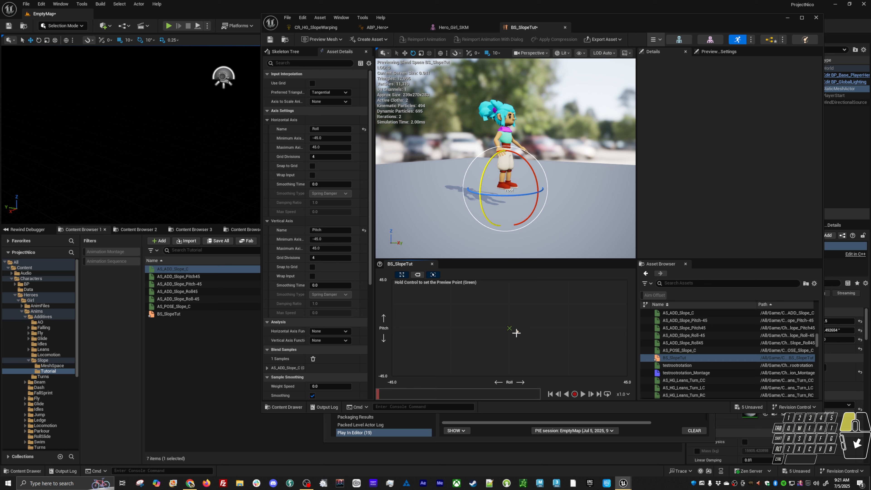
pyautogui.click(462, 335)
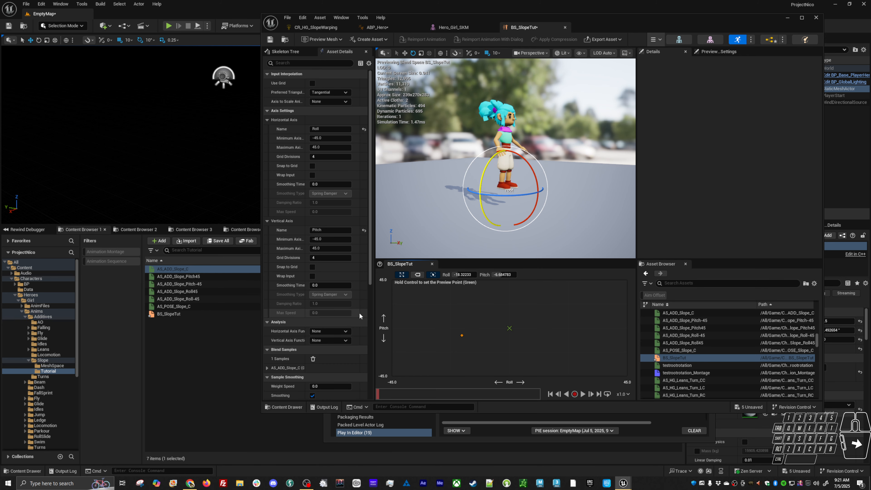
pyautogui.moveTo(462, 335); pyautogui.dragTo(517, 337)
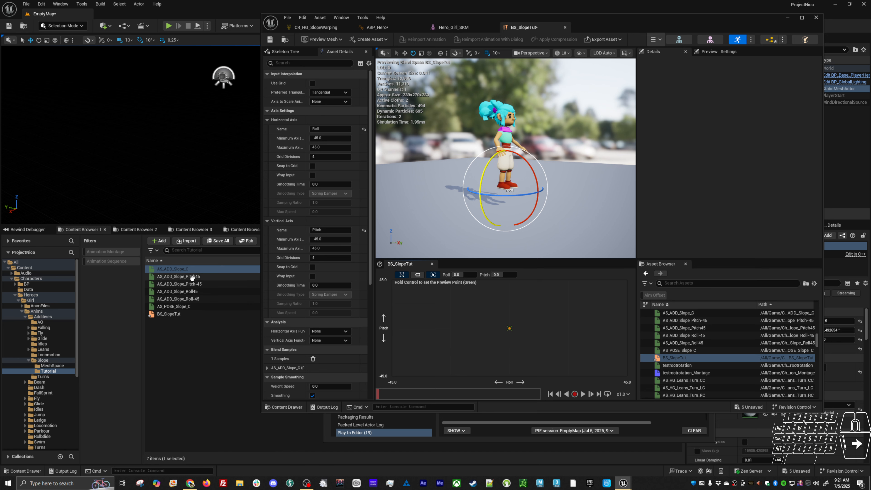
# Add AS_ADD_Slope_Pitch45 at Roll 0, Pitch 45 and AS_ADD_Slope_Pitch-45 at Roll 0, Pitch -45, previewing the blend
pyautogui.moveTo(184, 277); pyautogui.dragTo(510, 279)
pyautogui.press('ctrl')
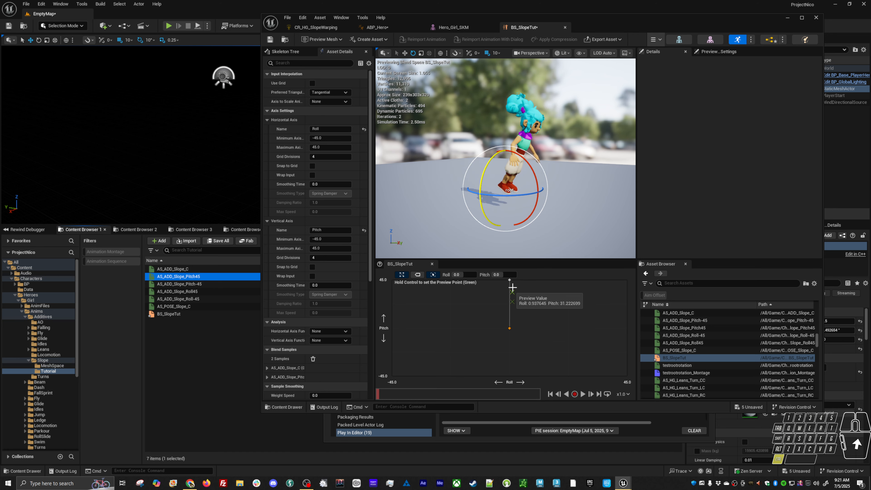
pyautogui.moveTo(196, 283); pyautogui.dragTo(516, 371)
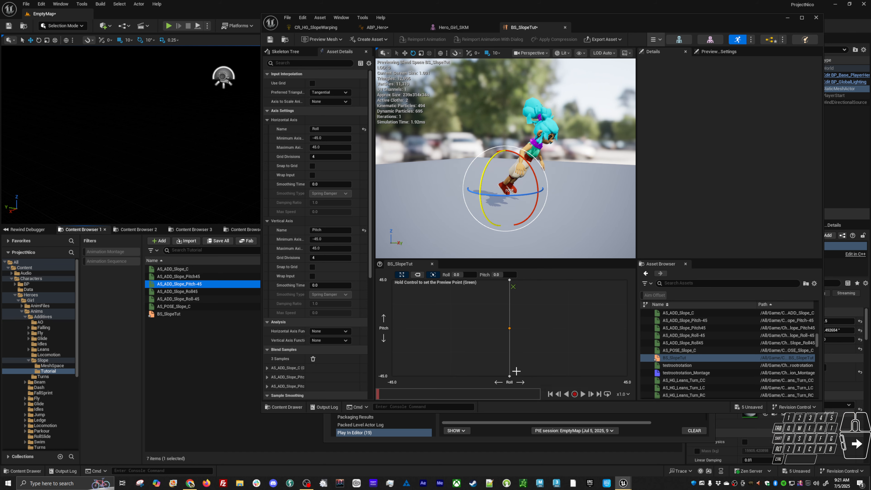
pyautogui.press('ctrl')
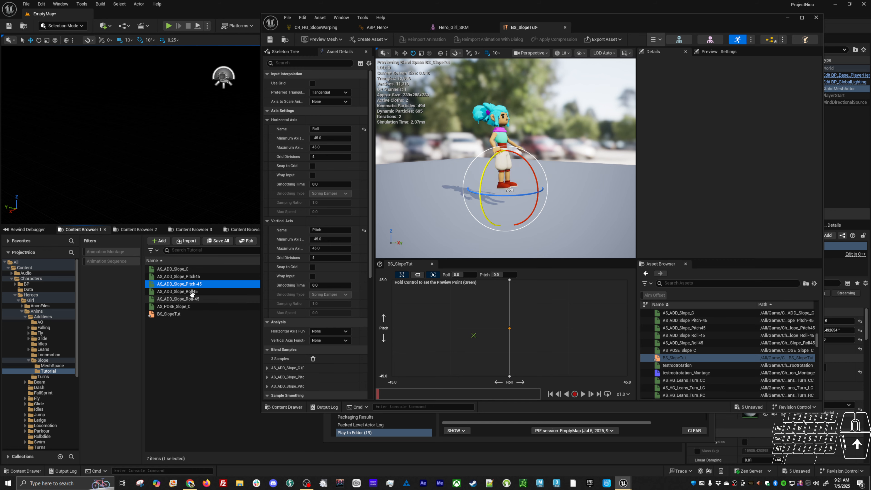
# Add AS_ADD_Slope_Roll45 at Roll 45, Pitch 0 and AS_ADD_Slope_Roll-45 at Roll -45, Pitch 0
pyautogui.moveTo(190, 291)
pyautogui.moveTo(189, 291); pyautogui.dragTo(628, 329)
pyautogui.moveTo(175, 301); pyautogui.dragTo(396, 328)
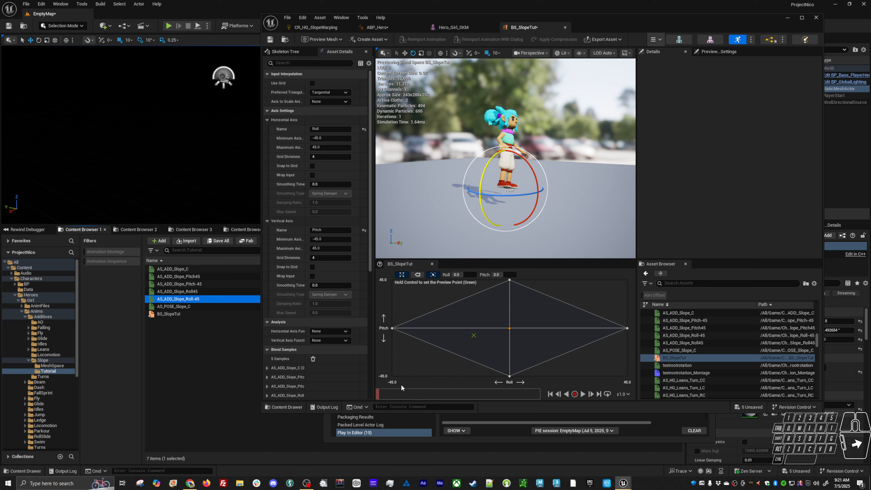
# Draw the full bone hierarchy on the character in the BS_SlopeTut preview viewport
pyautogui.press('ctrl')
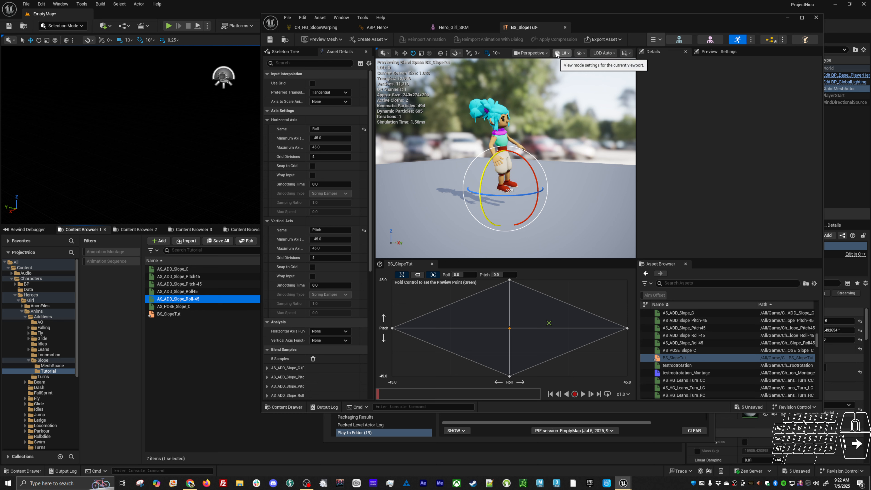
pyautogui.click(581, 53)
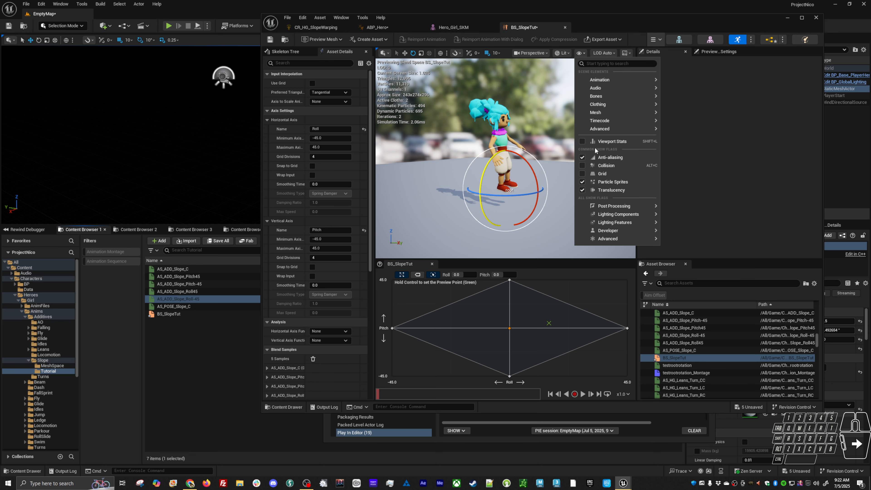
pyautogui.moveTo(604, 96)
pyautogui.click(689, 171)
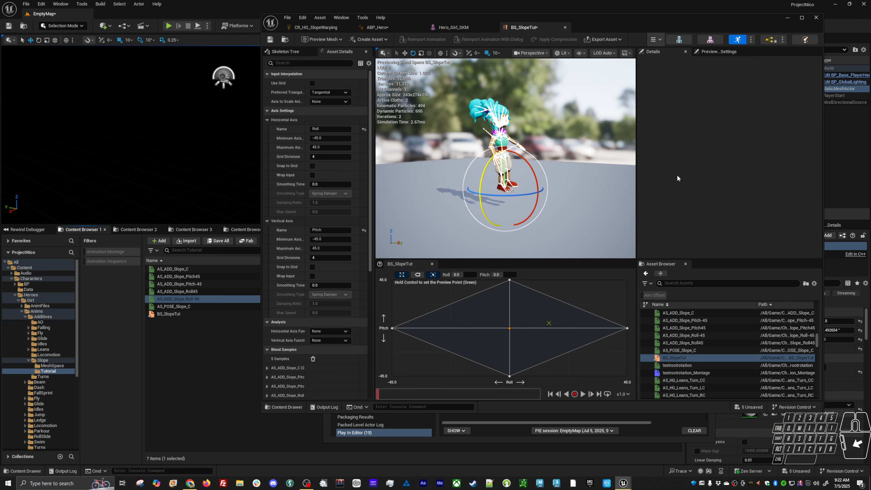
pyautogui.keyDown('alt'); pyautogui.moveTo(578, 201); pyautogui.dragTo(605, 186); pyautogui.keyUp('alt')
pyautogui.scroll(5, 572, 189)
# Preview the BS_SlopeTut blend on the character's legs and feet by moving the preview point across the pitch and roll range
pyautogui.press('ctrl')
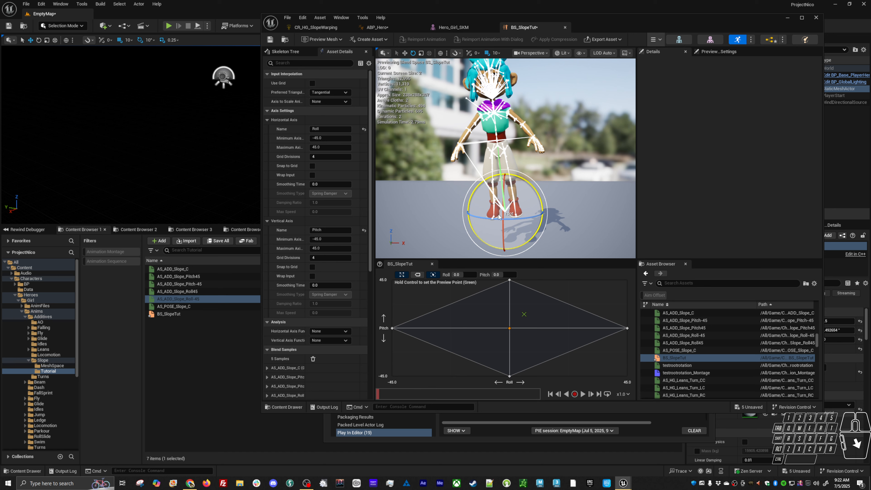
pyautogui.keyDown('alt'); pyautogui.moveTo(497, 209); pyautogui.dragTo(530, 189); pyautogui.keyUp('alt')
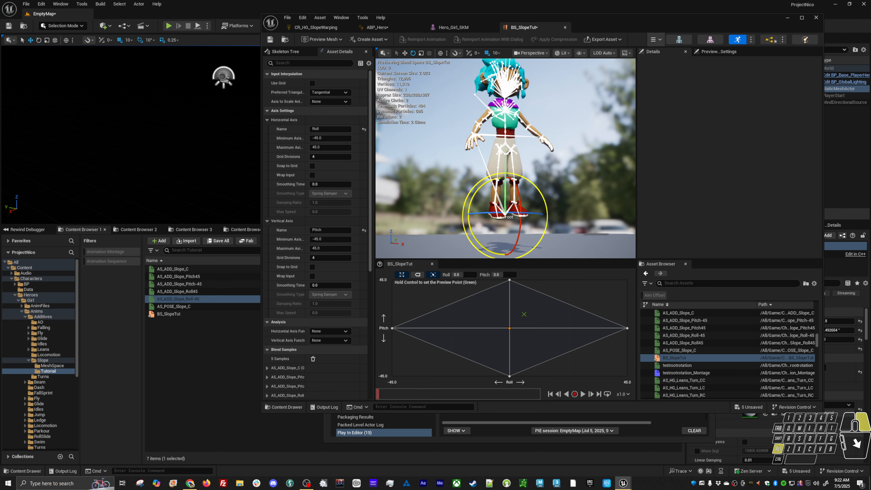
pyautogui.scroll(4, 496, 208)
pyautogui.keyDown('alt'); pyautogui.moveTo(553, 126); pyautogui.dragTo(540, 134); pyautogui.keyUp('alt')
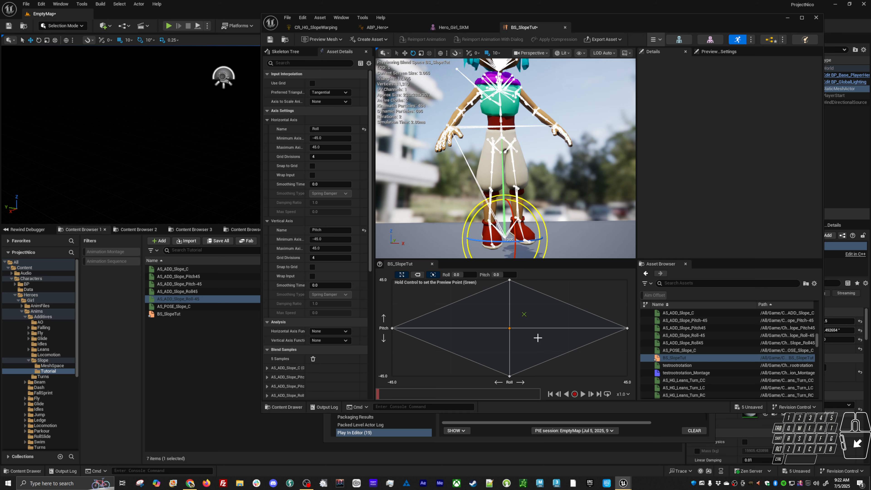
pyautogui.press('ctrl')
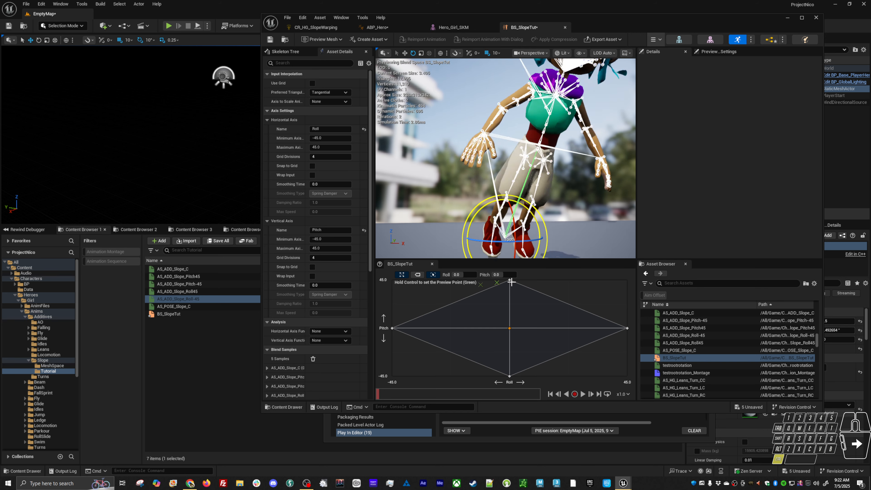
pyautogui.press('ctrl')
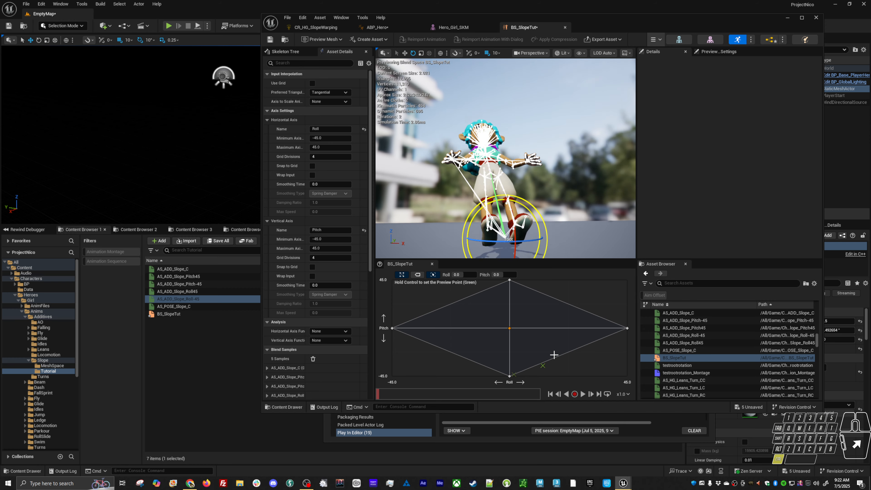
pyautogui.press('ctrl')
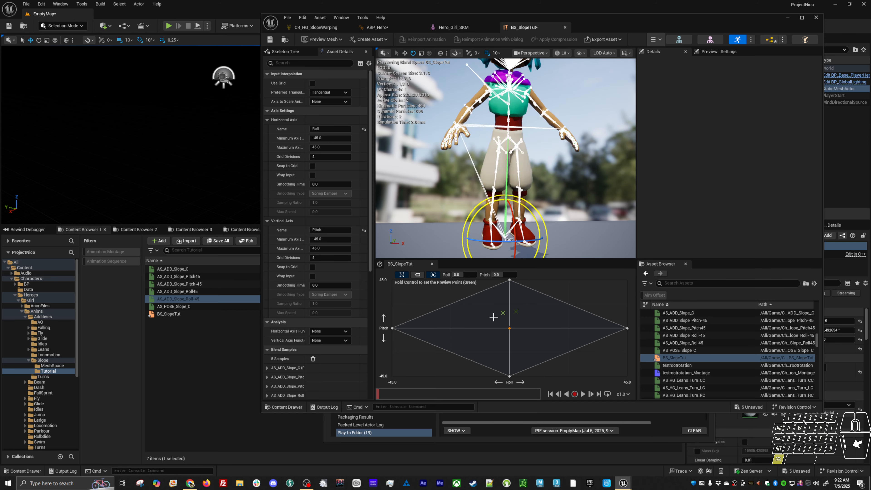
pyautogui.press('ctrl')
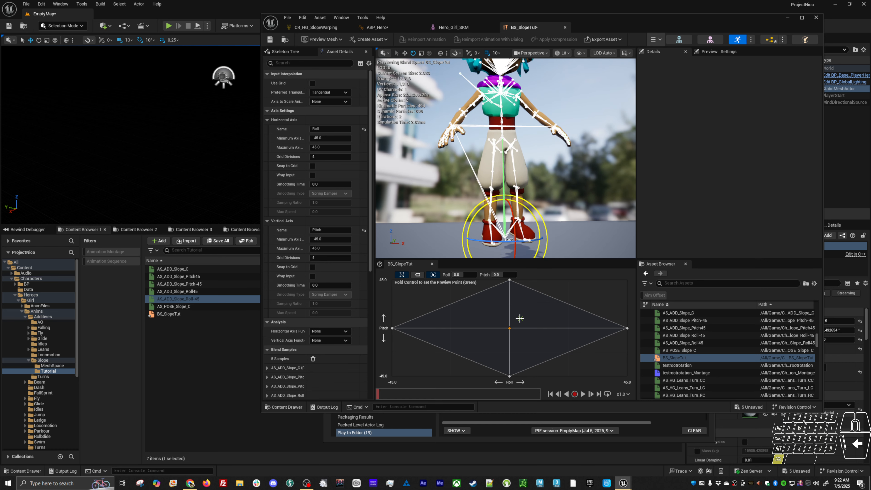
# Save BS_SlopeTut and rearrange the editor windows, giving the level viewport more height above the asset list
pyautogui.click(209, 314)
pyautogui.hotkey('ctrl', 's')
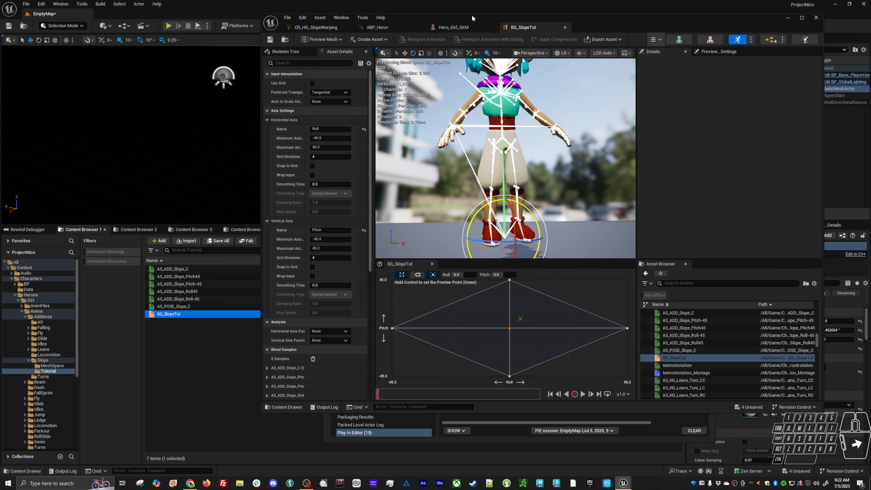
pyautogui.moveTo(496, 17); pyautogui.dragTo(484, 73)
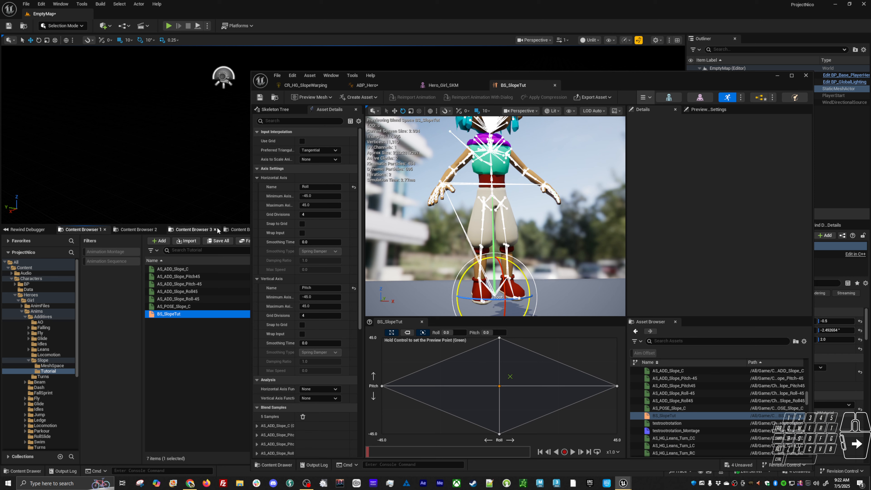
pyautogui.moveTo(216, 224); pyautogui.dragTo(225, 354)
pyautogui.keyDown('alt'); pyautogui.moveTo(229, 289); pyautogui.dragTo(245, 233, button='right'); pyautogui.keyUp('alt')
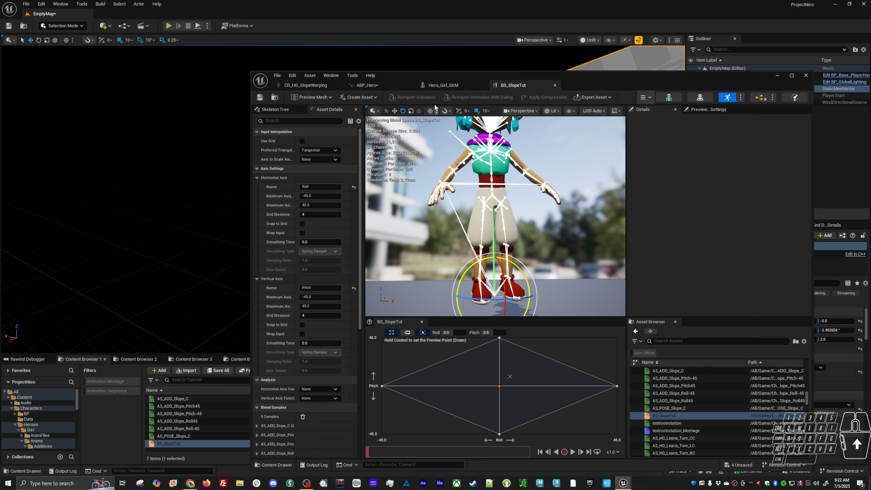
# Open ABP_Hero's AnimGraph and add BS_SlopeTut as a blend space player near the Control Rig nodes
pyautogui.click(386, 86)
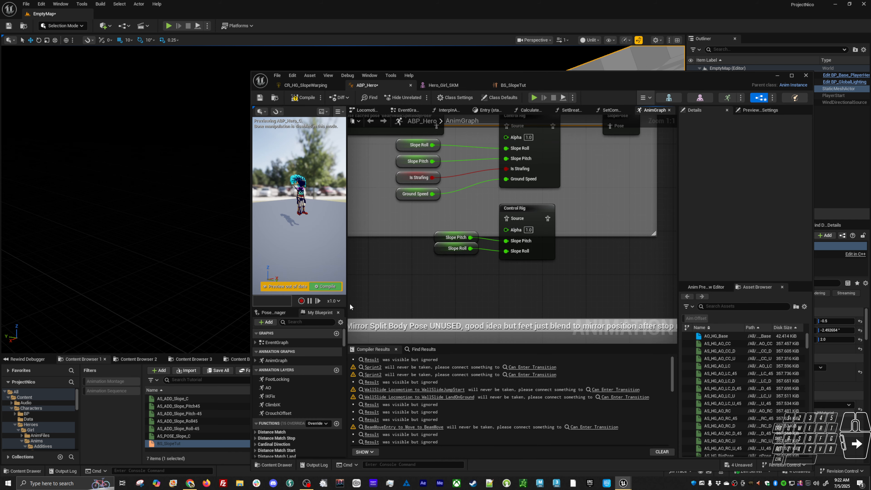
pyautogui.moveTo(169, 443); pyautogui.dragTo(593, 206)
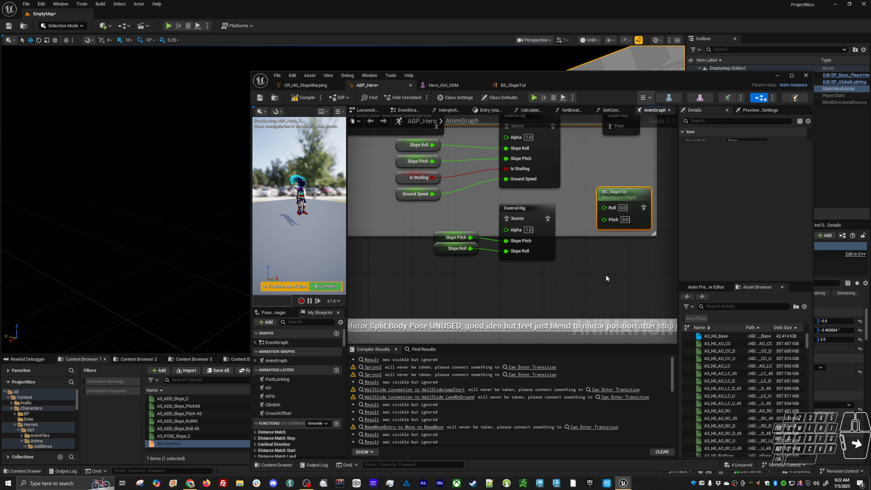
pyautogui.moveTo(610, 273); pyautogui.dragTo(534, 261, button='right')
pyautogui.click(408, 238)
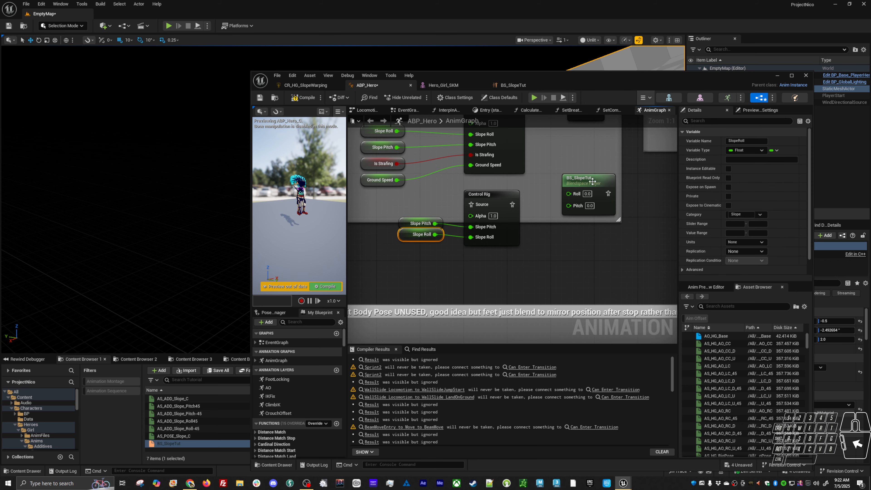
# Reposition the BS_SlopeTut node and feed its Roll input from a new Slope Roll variable getter
pyautogui.moveTo(592, 181); pyautogui.dragTo(572, 240)
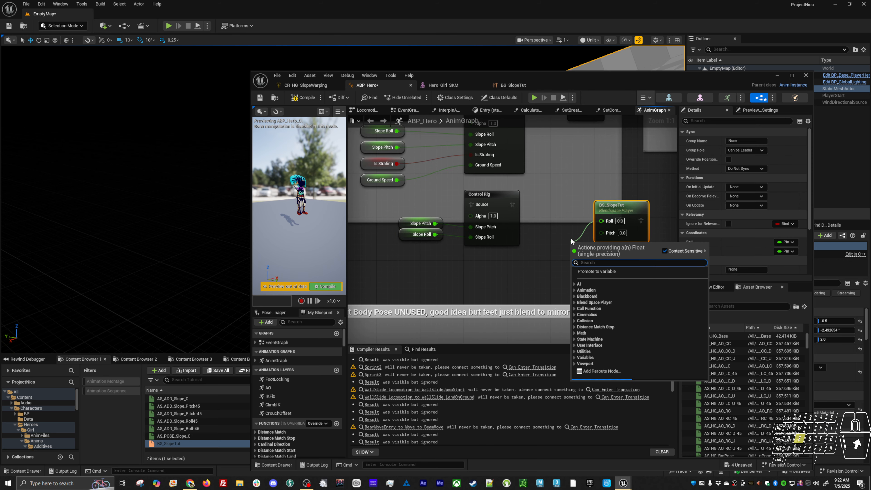
pyautogui.write('sloperoll')
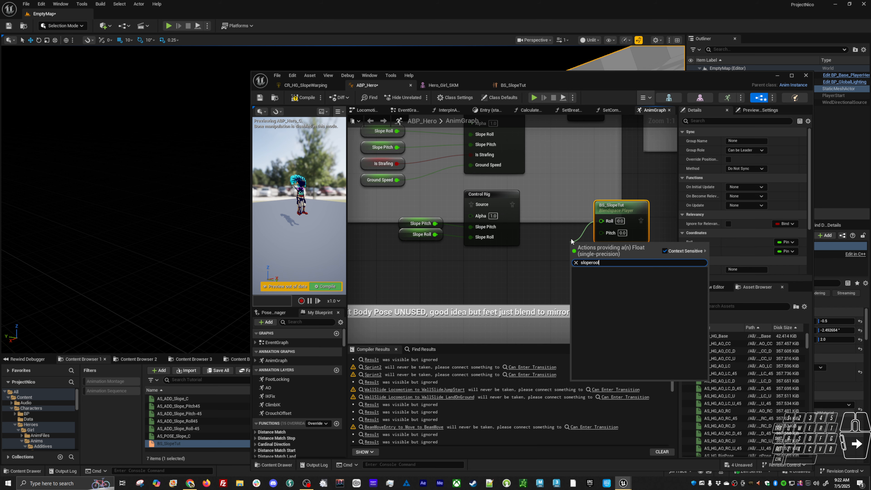
pyautogui.press('Return')
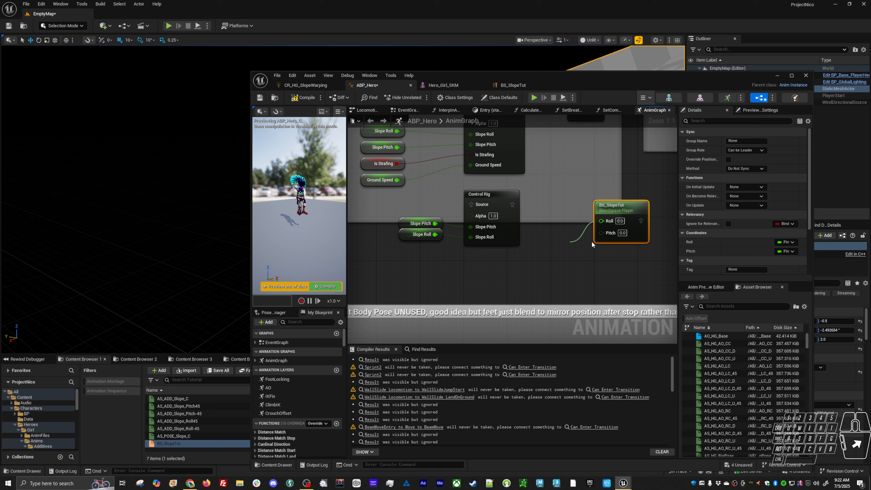
pyautogui.click(591, 243)
pyautogui.moveTo(577, 245); pyautogui.dragTo(550, 223)
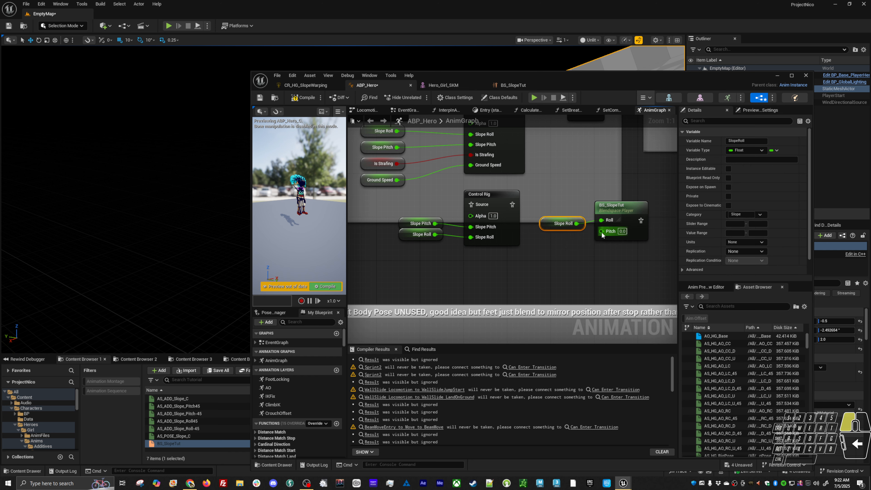
# Feed the BS_SlopeTut node's Pitch input from a new Slope Pitch variable getter
pyautogui.moveTo(602, 232); pyautogui.dragTo(566, 243)
pyautogui.write('slope')
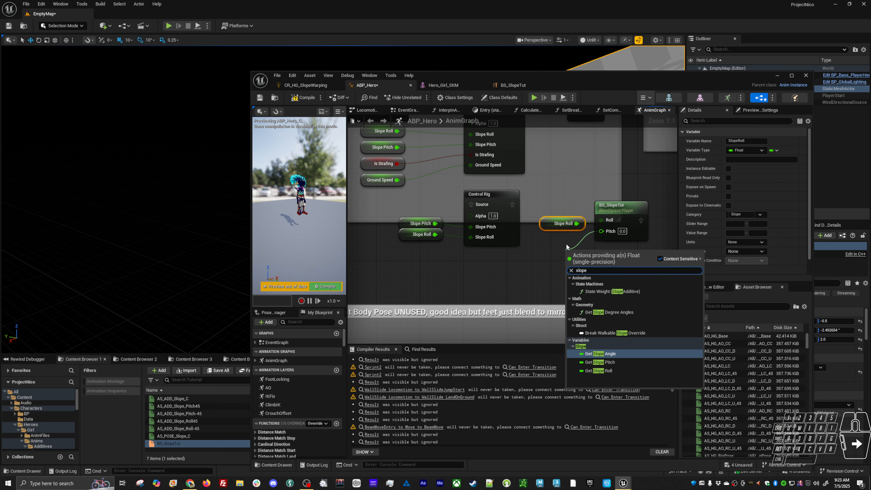
pyautogui.write('p')
pyautogui.press('Return')
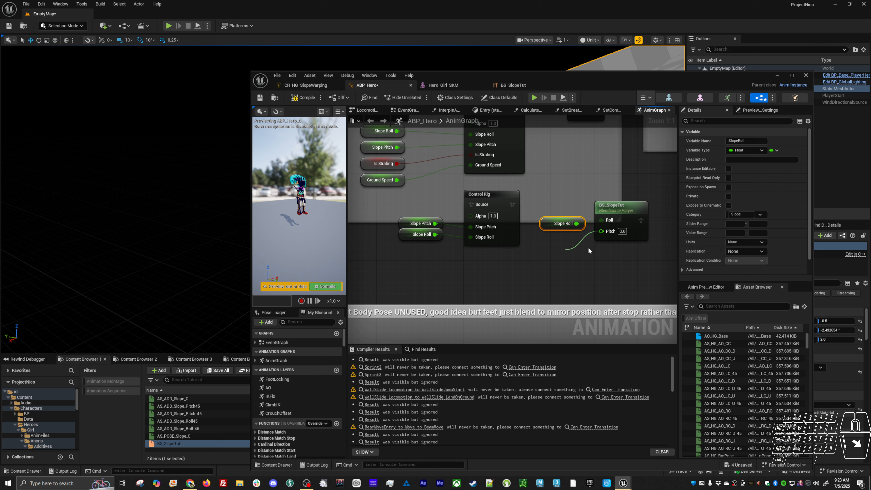
# Move the BS_SlopeTut nodes below the Control Rig and connect their pose output to the Additive input of a new Apply Additive node
pyautogui.moveTo(564, 253); pyautogui.dragTo(602, 229)
pyautogui.write('appy')
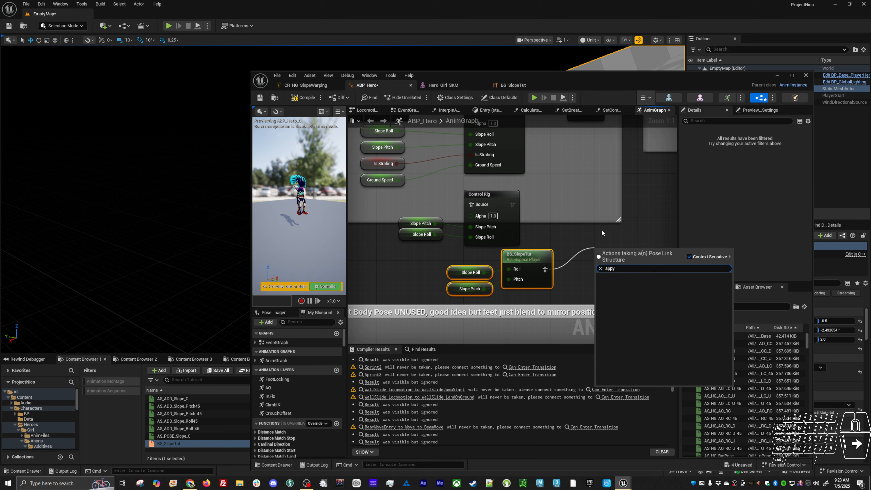
pyautogui.press('BackSpace')
pyautogui.write('ly')
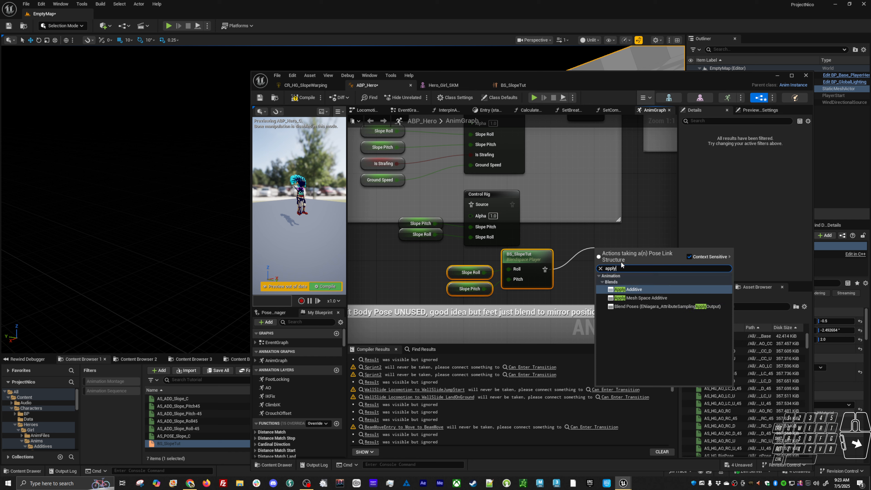
pyautogui.click(631, 290)
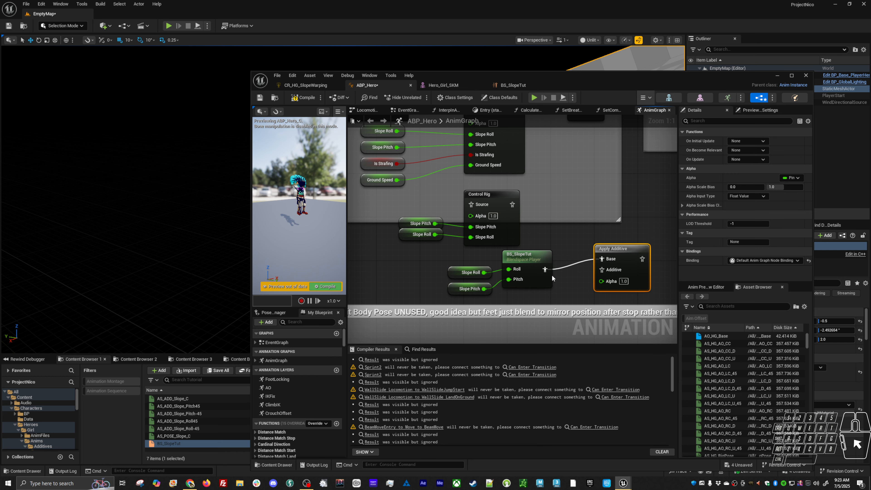
pyautogui.moveTo(544, 268); pyautogui.dragTo(601, 266)
# Connect the BeamWalkSplitBodyPose cached pose to Apply Additive's Base input and its output to SlopePose
pyautogui.moveTo(581, 234); pyautogui.dragTo(583, 285, button='right')
pyautogui.moveTo(403, 163); pyautogui.dragTo(577, 163)
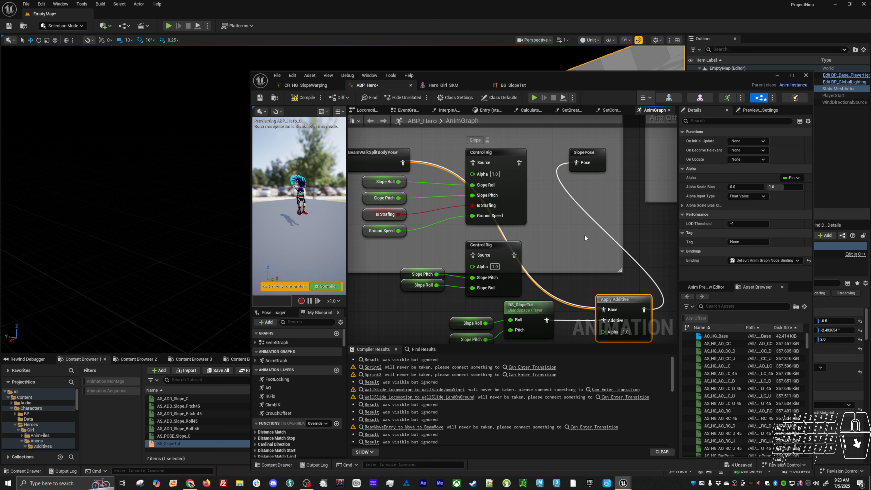
pyautogui.moveTo(579, 273); pyautogui.dragTo(590, 248, button='right')
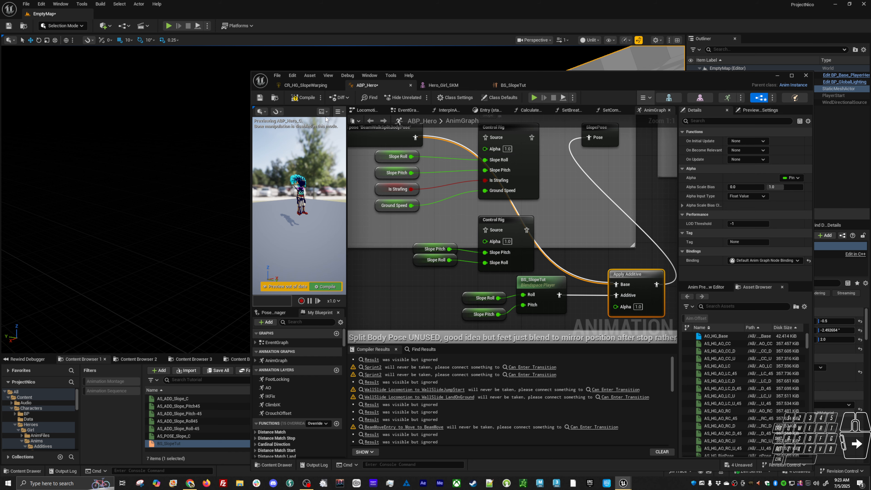
# Set bone drawing to None in the Hero_Girl_SKM viewport and check the BS_SlopeTut preview
pyautogui.click(463, 85)
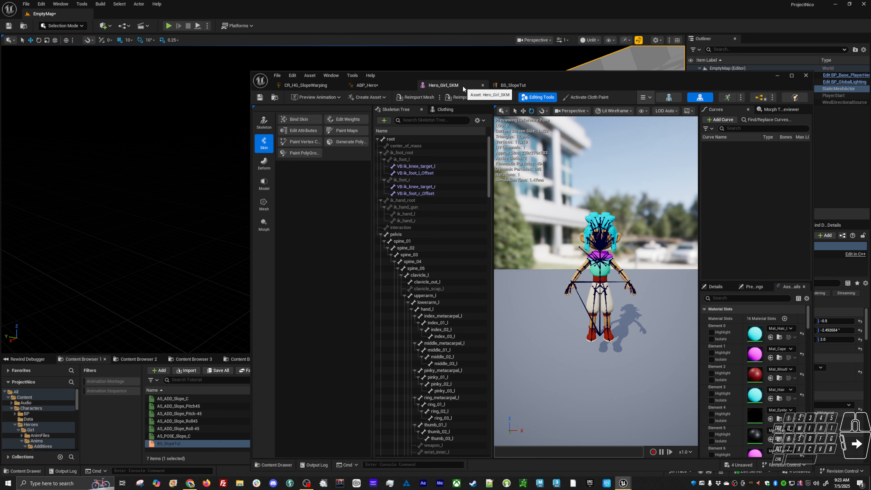
pyautogui.click(642, 111)
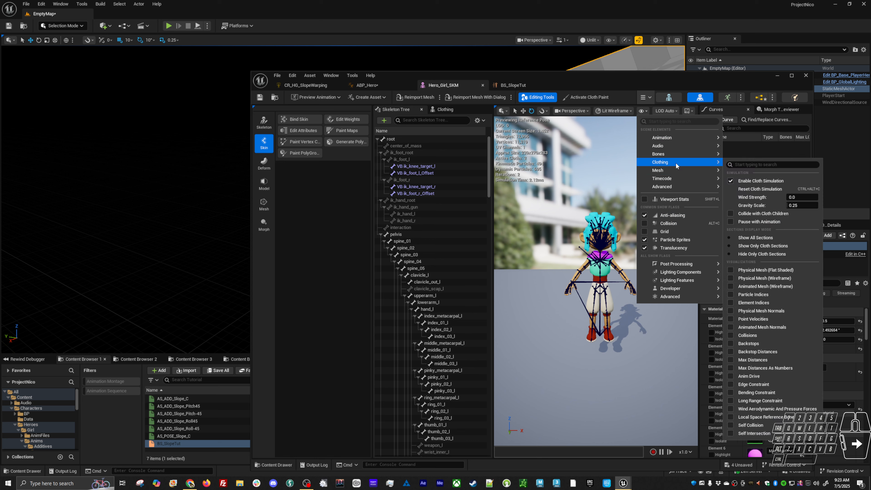
pyautogui.moveTo(679, 154)
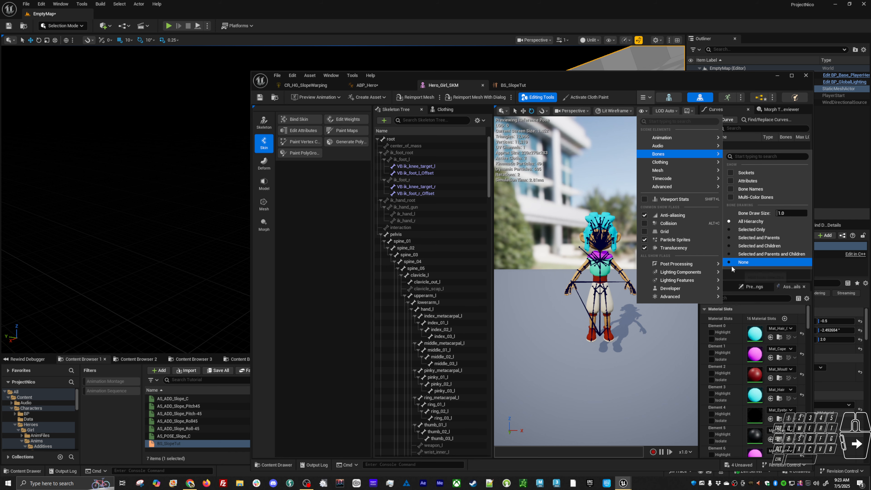
pyautogui.click(743, 263)
pyautogui.click(516, 85)
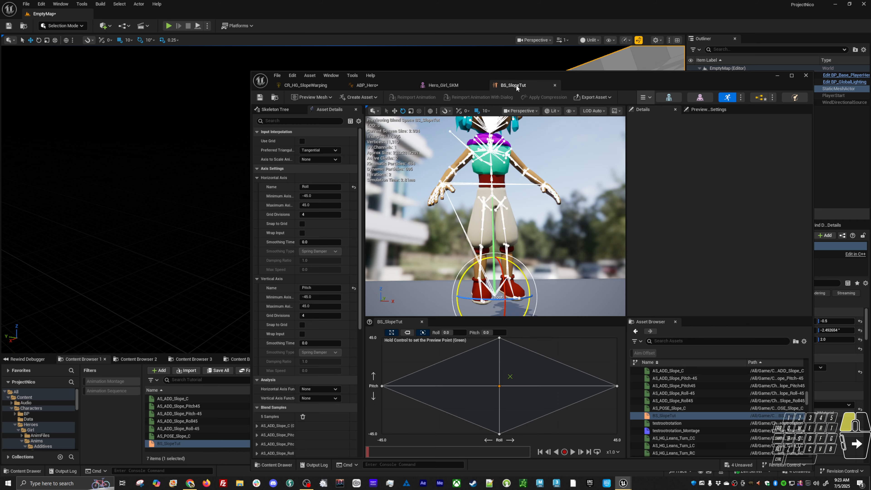
# Return to ABP_Hero, compile the animation blueprint and inspect the character in its preview
pyautogui.click(382, 86)
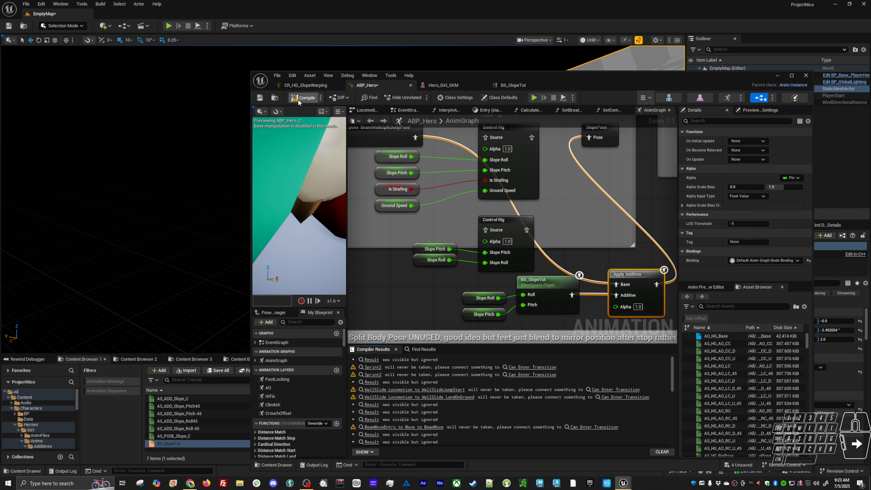
pyautogui.press('F7')
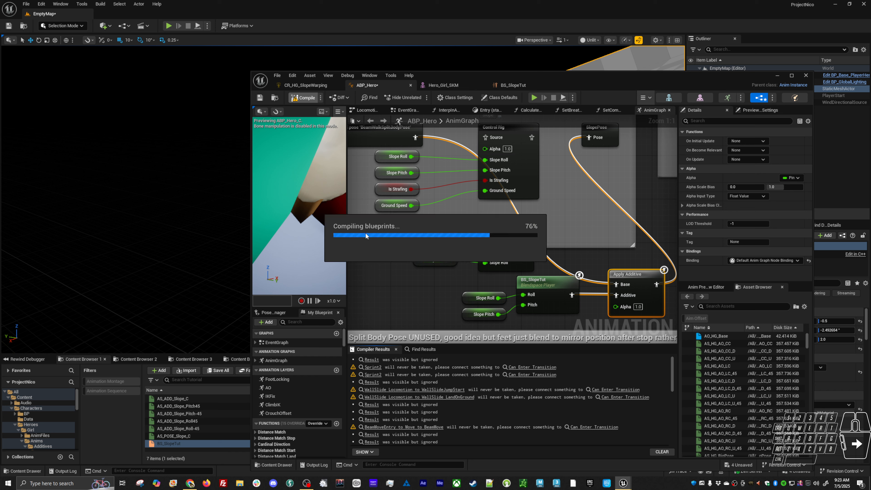
pyautogui.keyDown('alt'); pyautogui.moveTo(316, 242); pyautogui.dragTo(305, 216, button='right'); pyautogui.keyUp('alt')
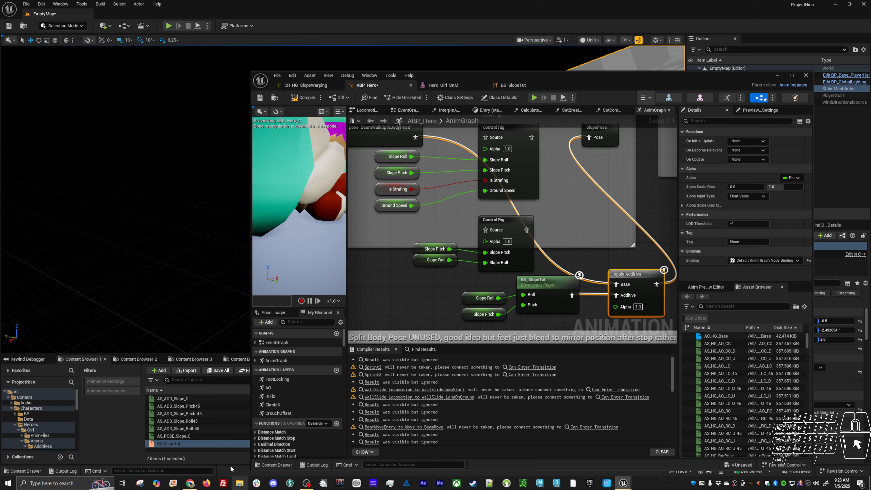
# Check the additive settings of the AS_ADD_Slope_Pitch45 and AS_ADD_Slope_C animations
pyautogui.doubleClick(205, 406)
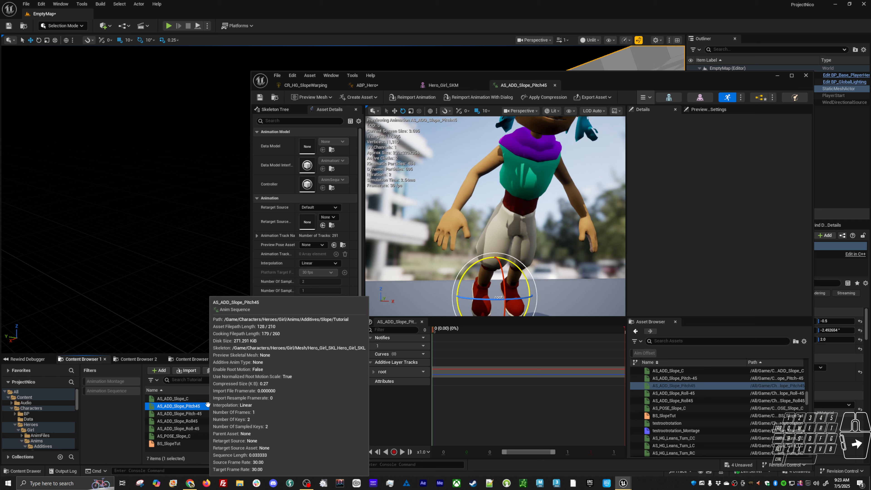
pyautogui.scroll(-5, 338, 422)
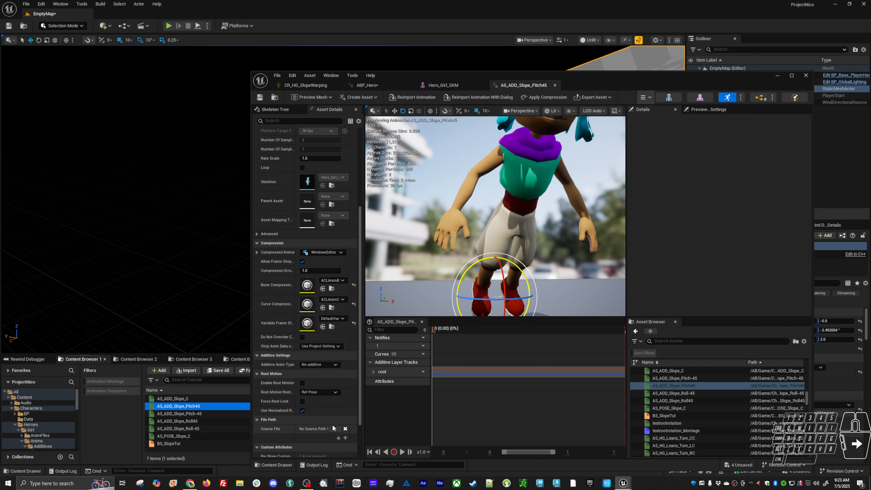
pyautogui.doubleClick(195, 399)
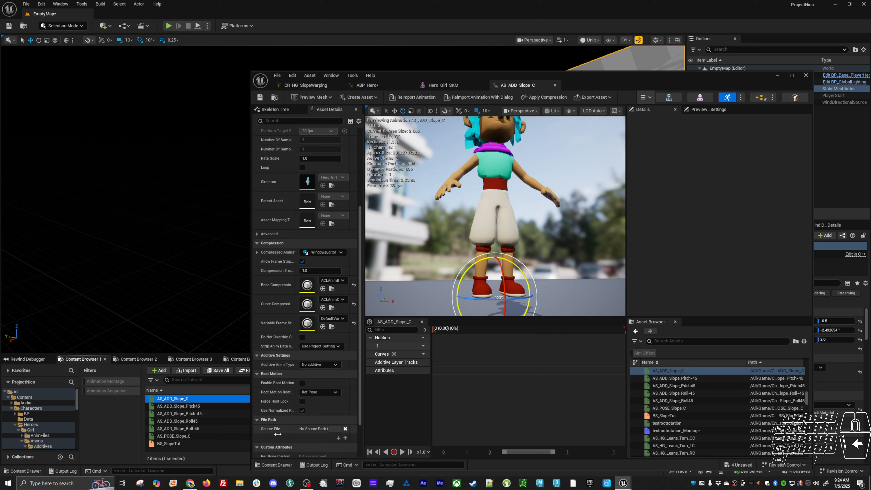
# Open AS_POSE_Slope_C and set its Additive Anim Type to No additive
pyautogui.doubleClick(174, 435)
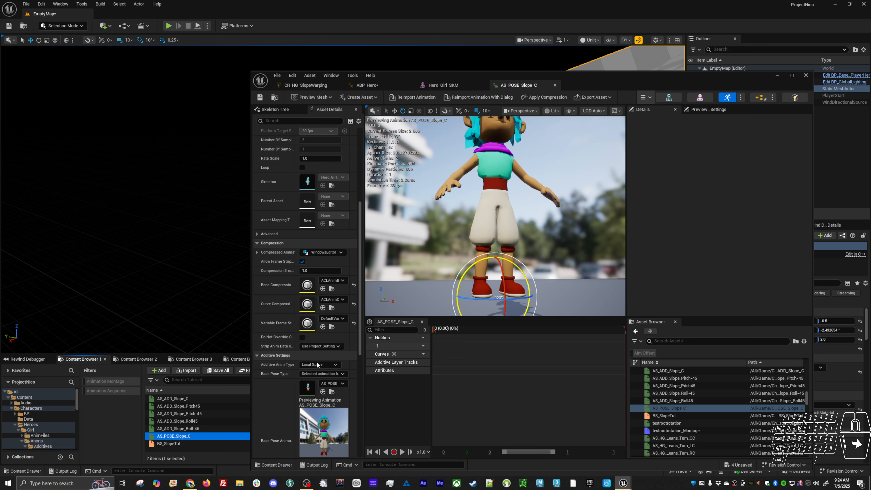
pyautogui.click(323, 366)
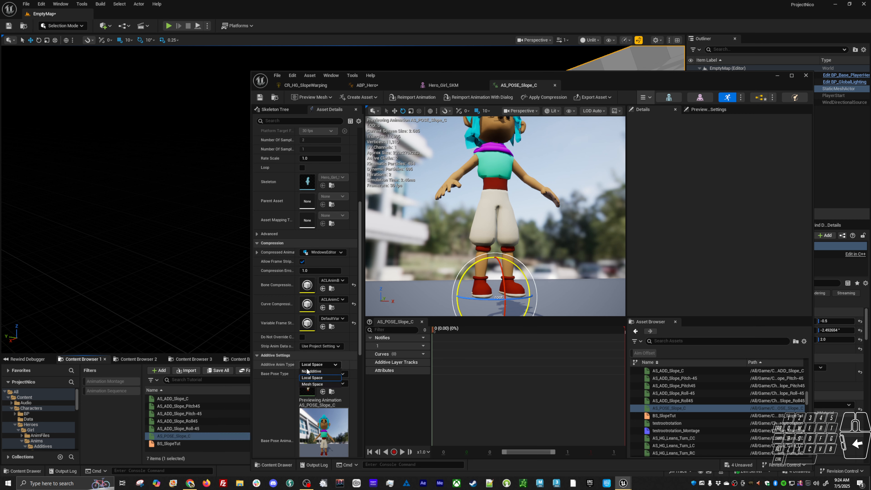
pyautogui.click(321, 372)
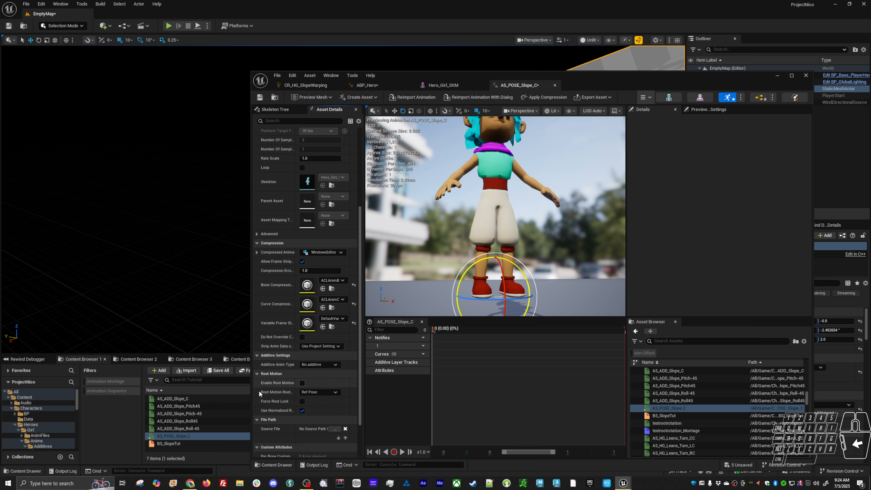
# Open the five AS_ADD_Slope animations together for bulk editing in the Property Matrix
pyautogui.click(211, 399)
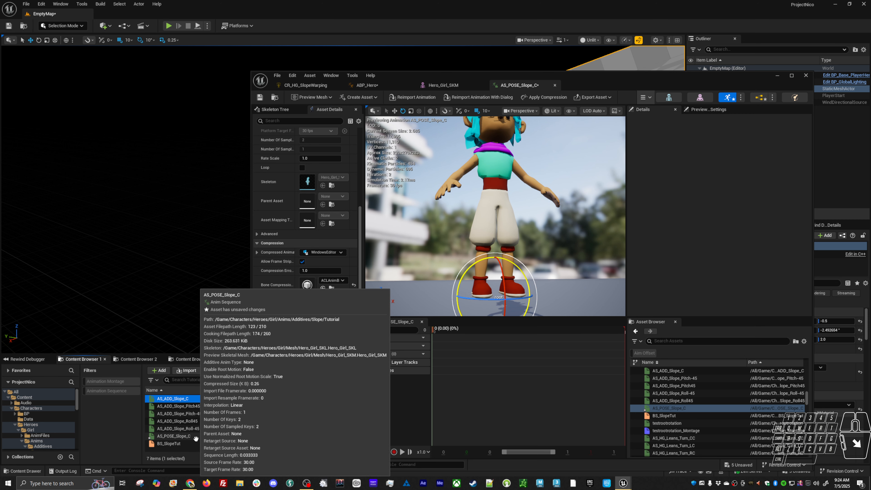
pyautogui.keyDown('shift'); pyautogui.click(211, 428); pyautogui.keyUp('shift')
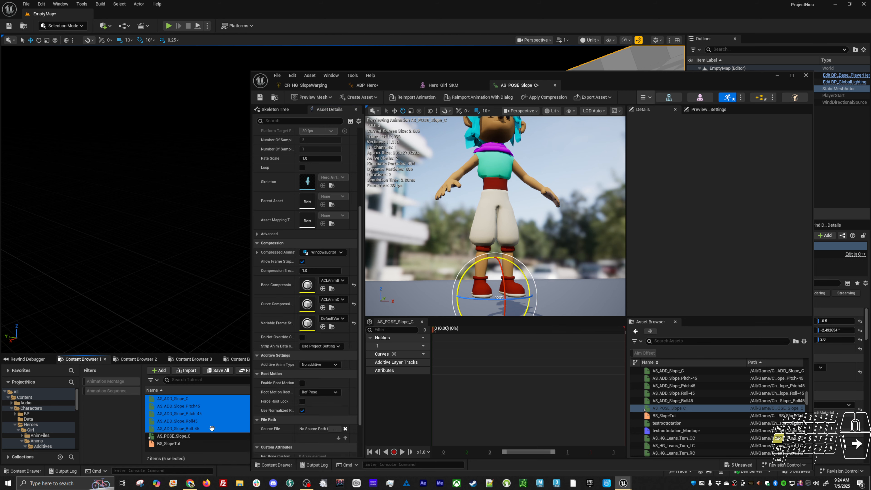
pyautogui.rightClick(212, 429)
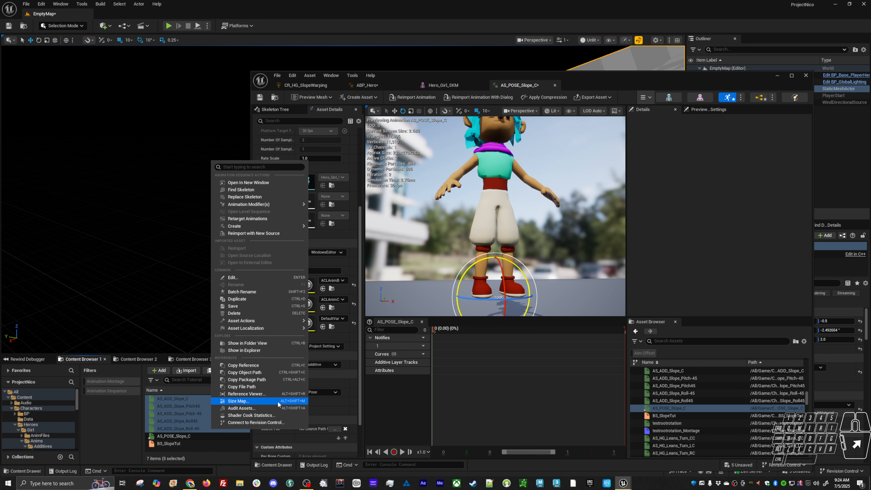
pyautogui.moveTo(274, 323)
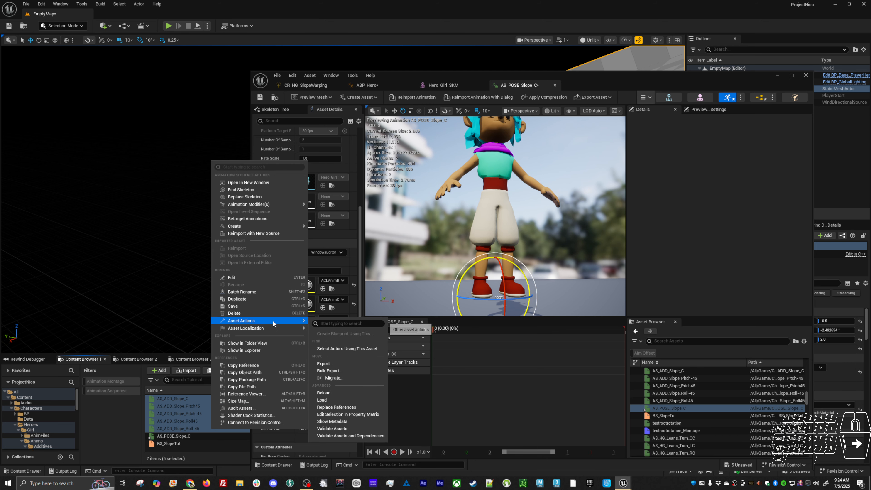
pyautogui.click(348, 415)
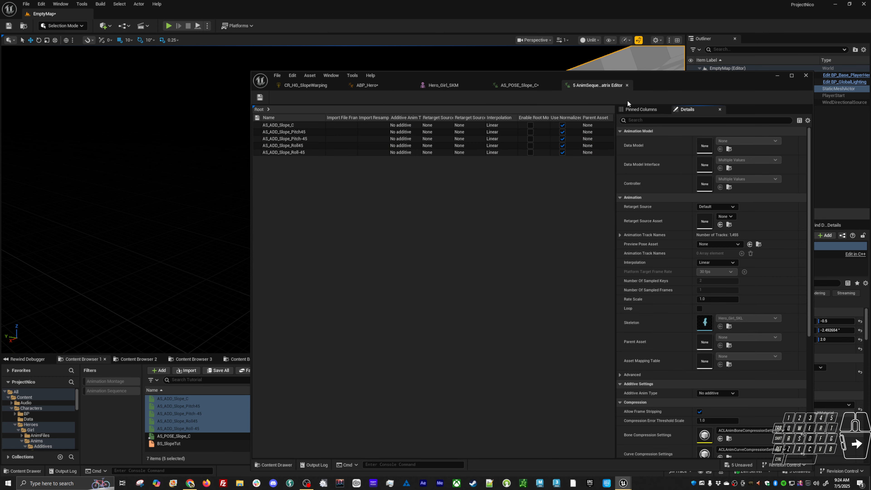
pyautogui.moveTo(644, 88); pyautogui.dragTo(633, 51)
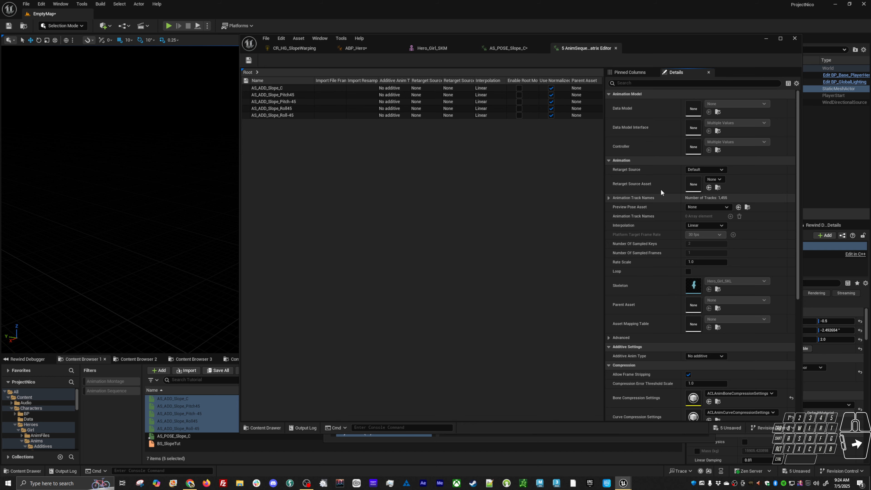
# Set the five animations' Additive Anim Type to Local Space and their Base Pose Type to Selected animation frame
pyautogui.scroll(-5, 683, 238)
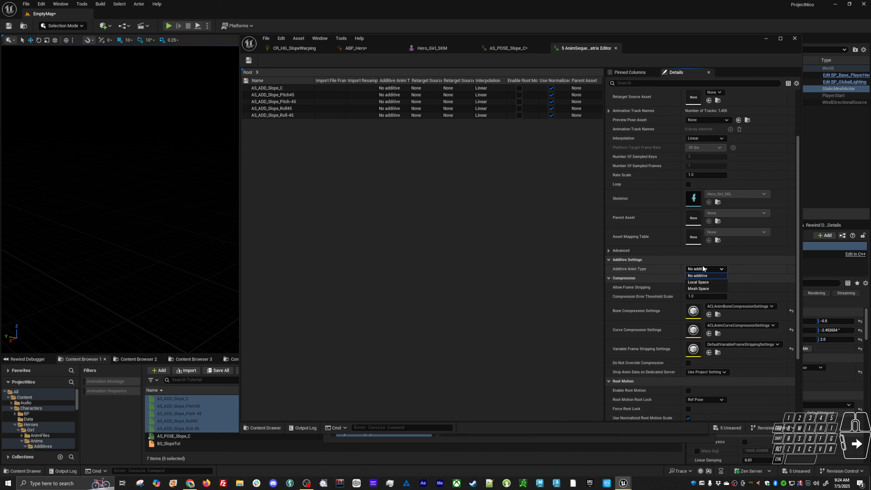
pyautogui.click(701, 282)
pyautogui.click(704, 280)
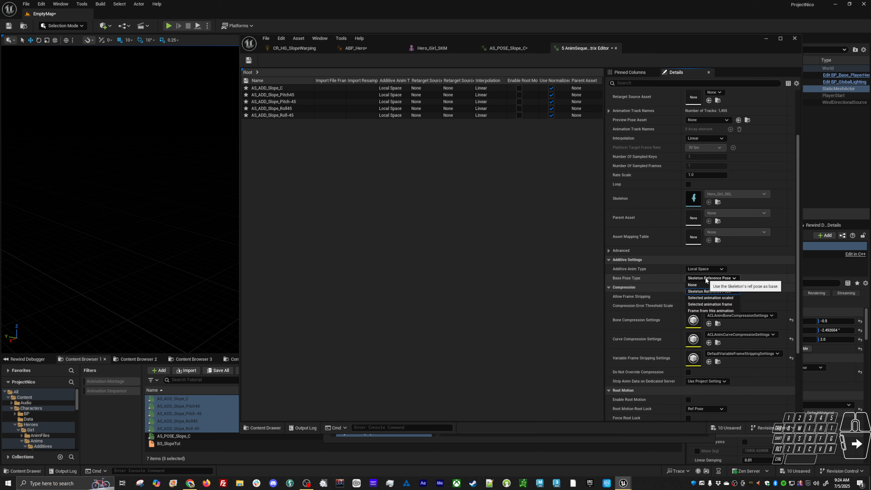
pyautogui.click(704, 305)
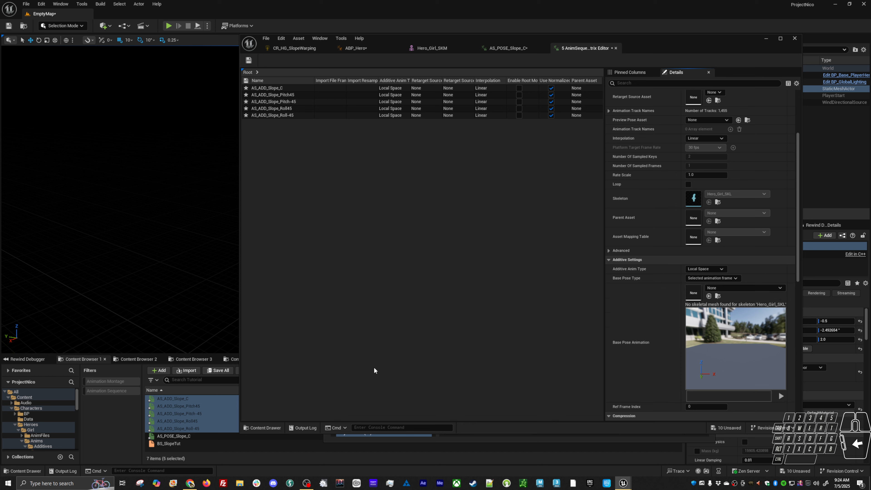
# Assign AS_POSE_Slope_C as the five animations' Base Pose Animation, and save them along with AS_POSE_Slope_C
pyautogui.click(173, 436)
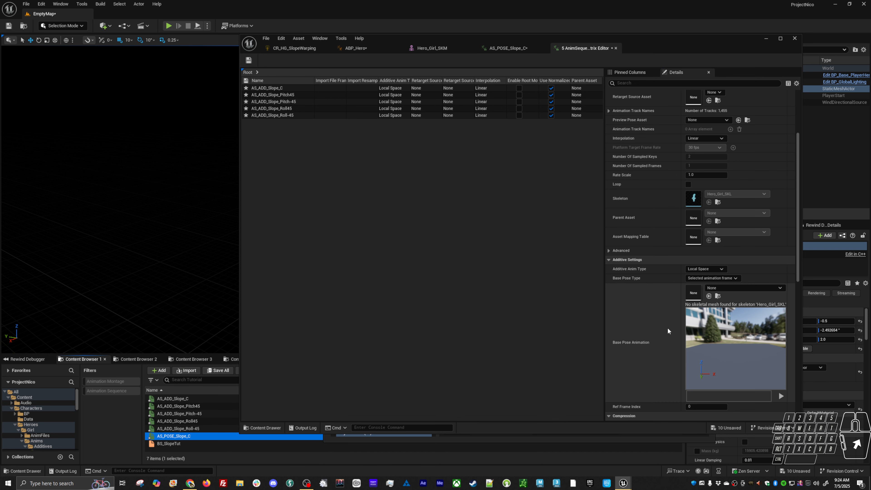
pyautogui.click(709, 296)
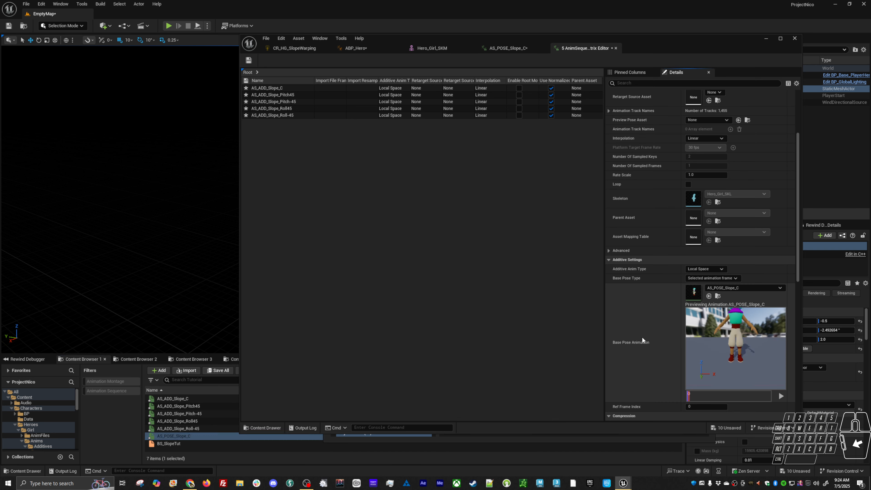
pyautogui.hotkey('ctrl', 's')
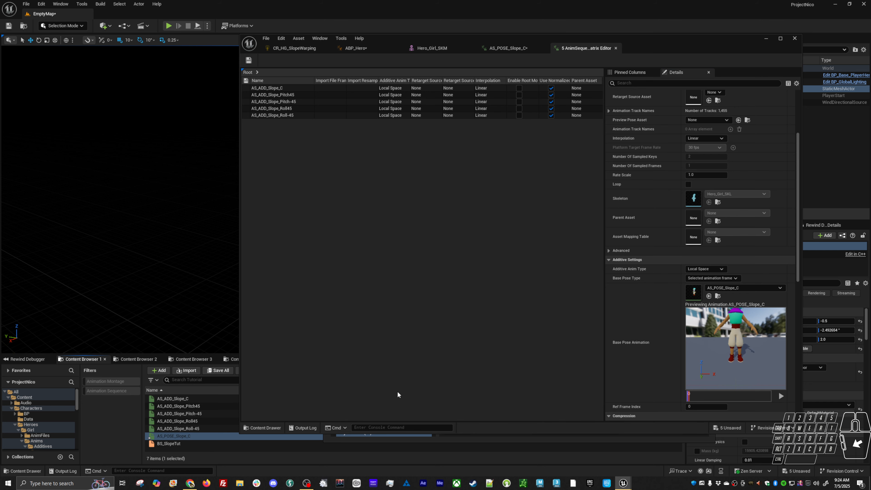
pyautogui.click(170, 437)
pyautogui.hotkey('ctrl', 's')
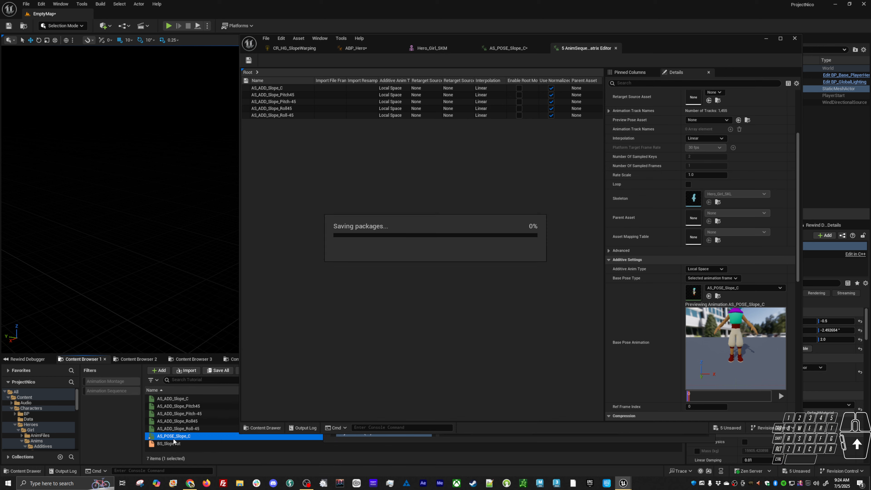
# Return to ABP_Hero, frame the hero in its preview, and compile and save the animation blueprint
pyautogui.click(371, 51)
pyautogui.keyDown('alt'); pyautogui.moveTo(286, 164); pyautogui.dragTo(298, 182, button='right'); pyautogui.keyUp('alt')
pyautogui.keyDown('alt'); pyautogui.moveTo(292, 164); pyautogui.dragTo(256, 166); pyautogui.keyUp('alt')
pyautogui.click(295, 62)
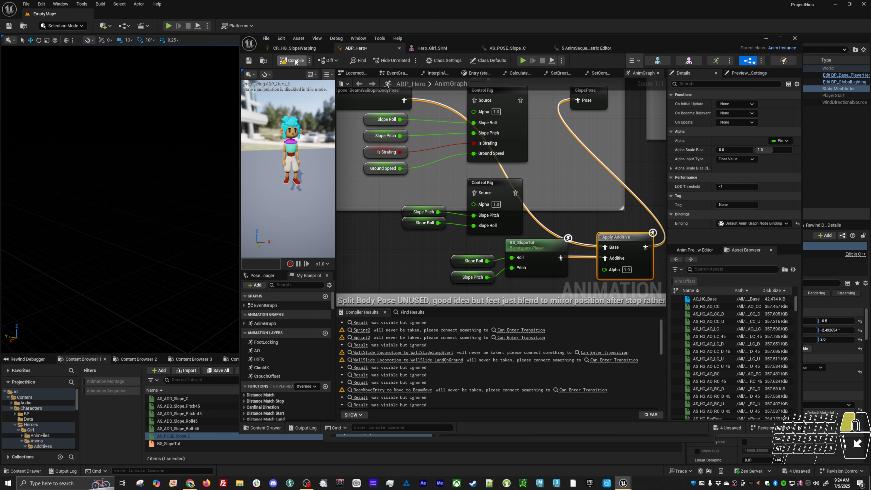
pyautogui.click(249, 62)
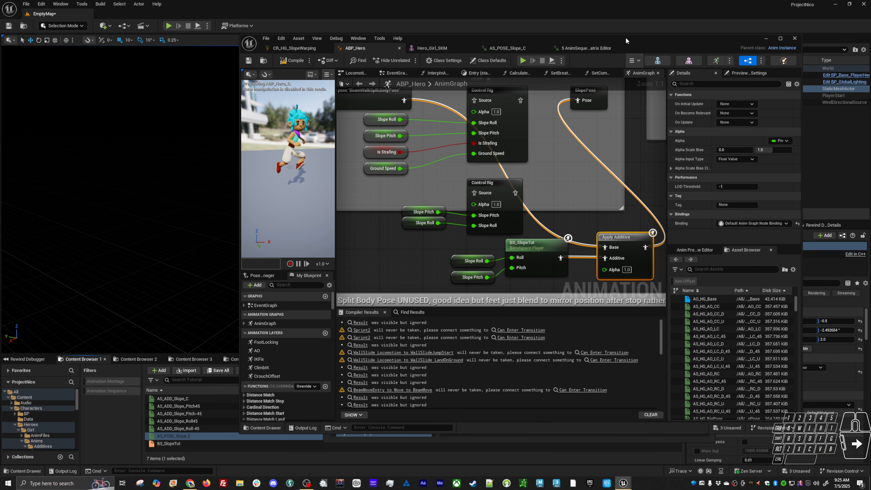
# Play the level in the main viewport to test the hero on the sloped floor, and stop the session
pyautogui.moveTo(622, 41); pyautogui.dragTo(616, 247)
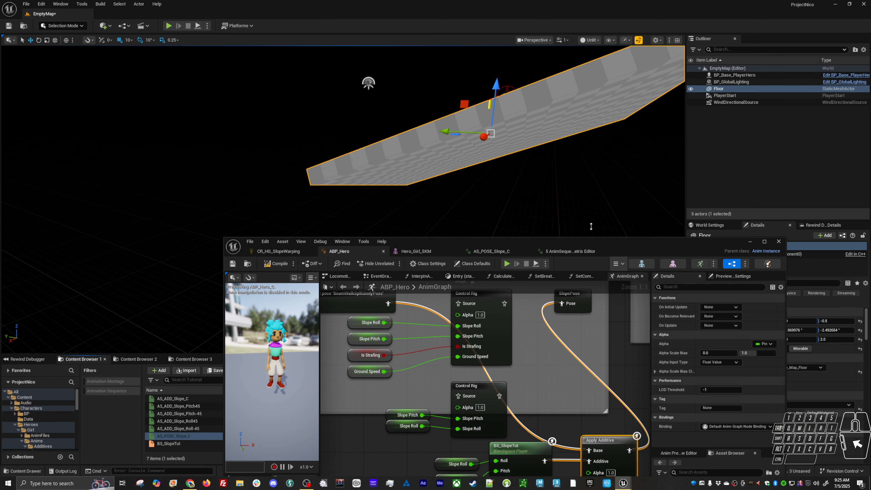
pyautogui.keyDown('alt'); pyautogui.moveTo(464, 151); pyautogui.dragTo(468, 136); pyautogui.keyUp('alt')
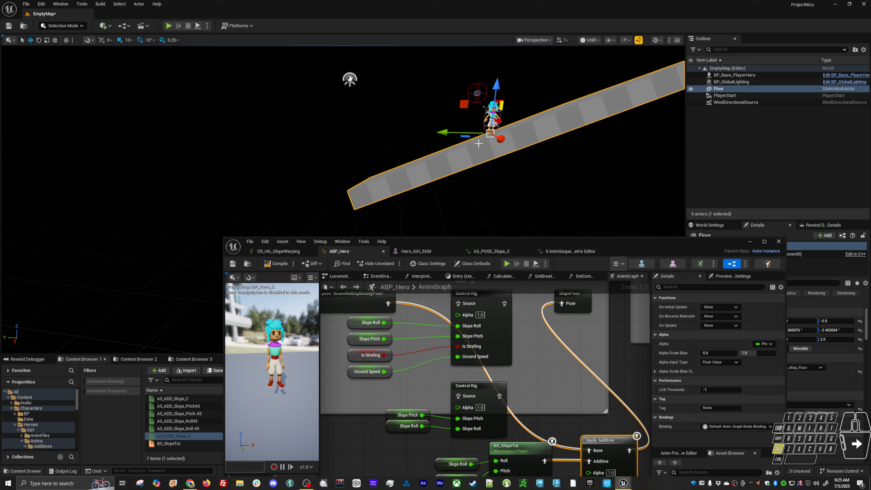
pyautogui.hotkey('alt', 'p')
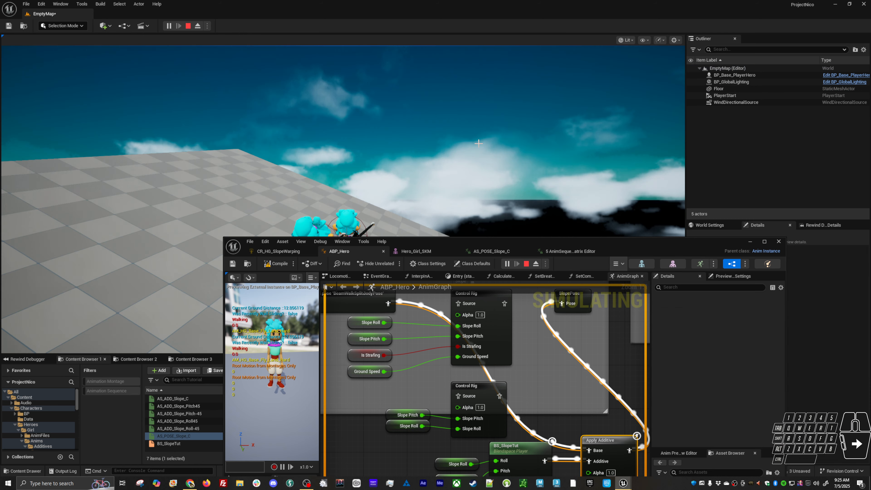
pyautogui.moveTo(488, 243); pyautogui.dragTo(485, 316)
pyautogui.click(708, 242)
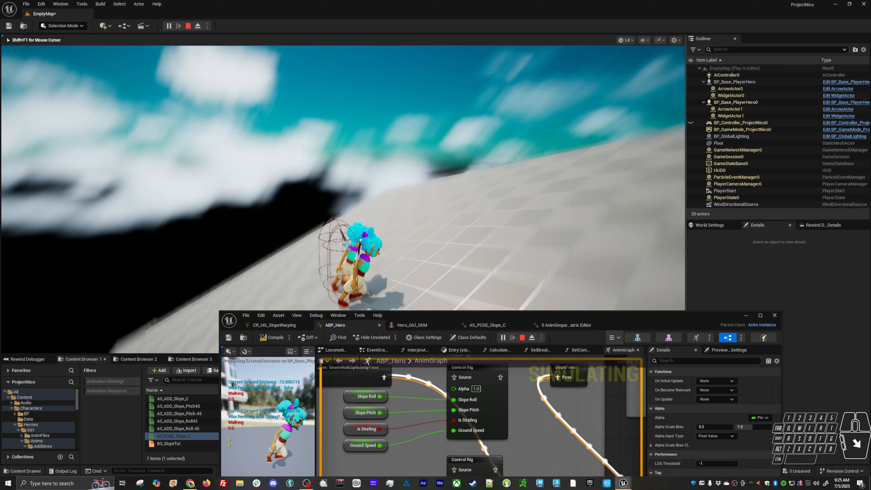
pyautogui.hotkey('alt', 'Tab')
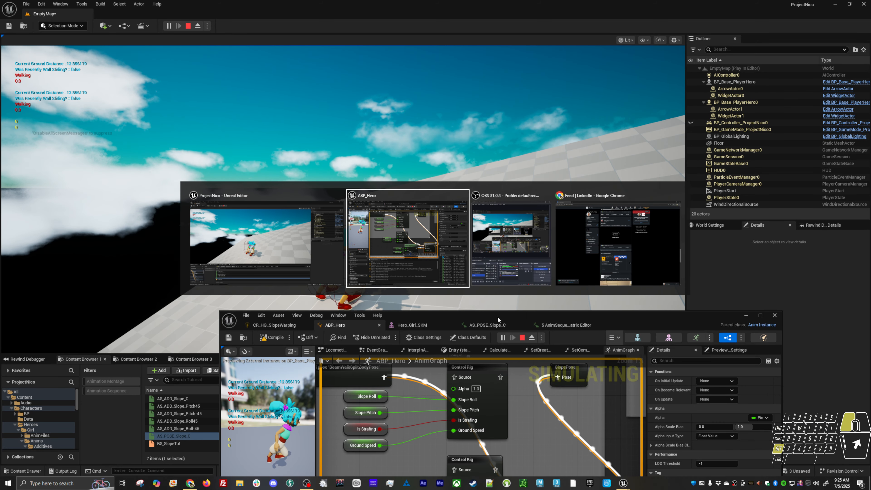
pyautogui.click(498, 320)
pyautogui.click(246, 56)
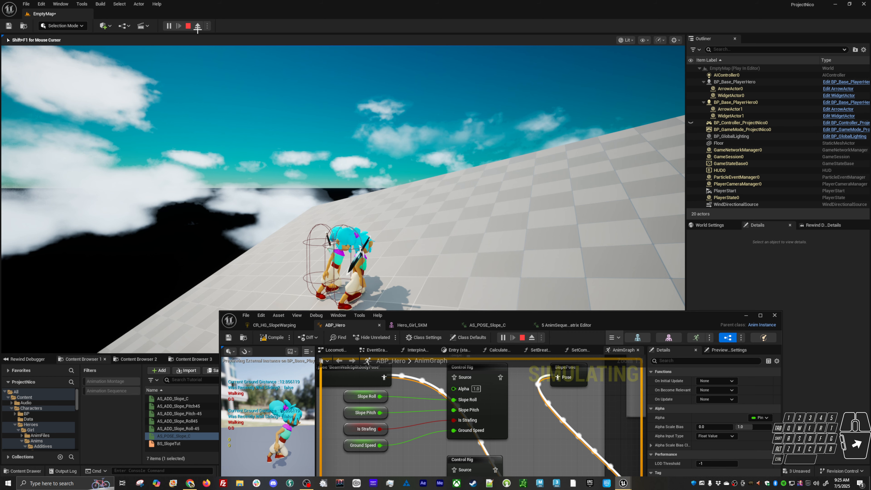
pyautogui.press('Escape')
# Play the level in a New Editor Window (PIE) and place the shrunken game preview beside the ABP_Hero graph
pyautogui.click(207, 26)
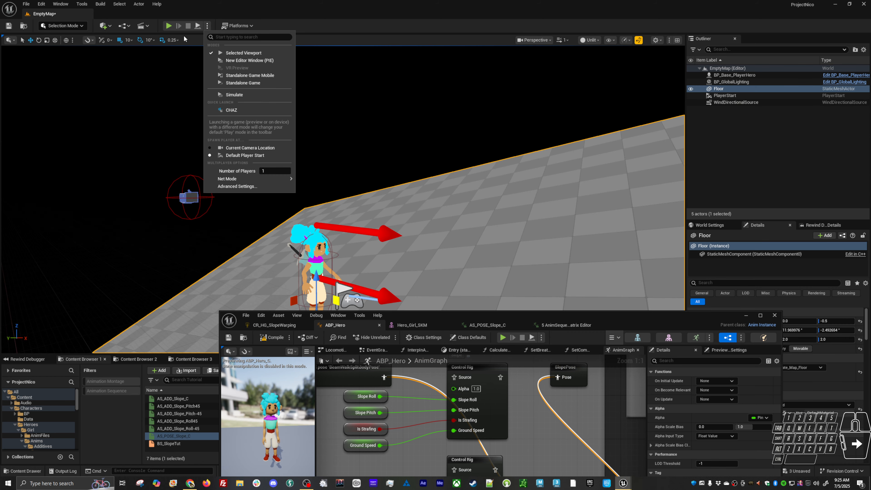
pyautogui.click(240, 61)
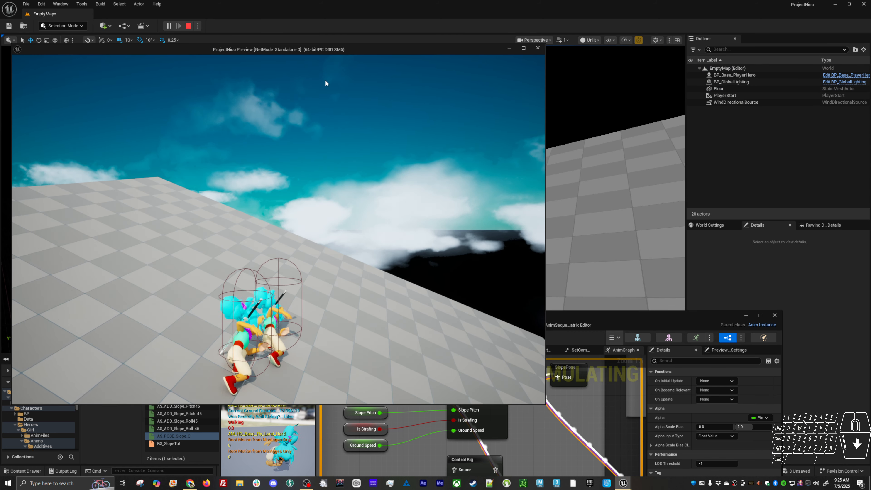
pyautogui.press('Escape')
pyautogui.moveTo(567, 315); pyautogui.dragTo(653, 18)
pyautogui.hotkey('alt', 'Tab')
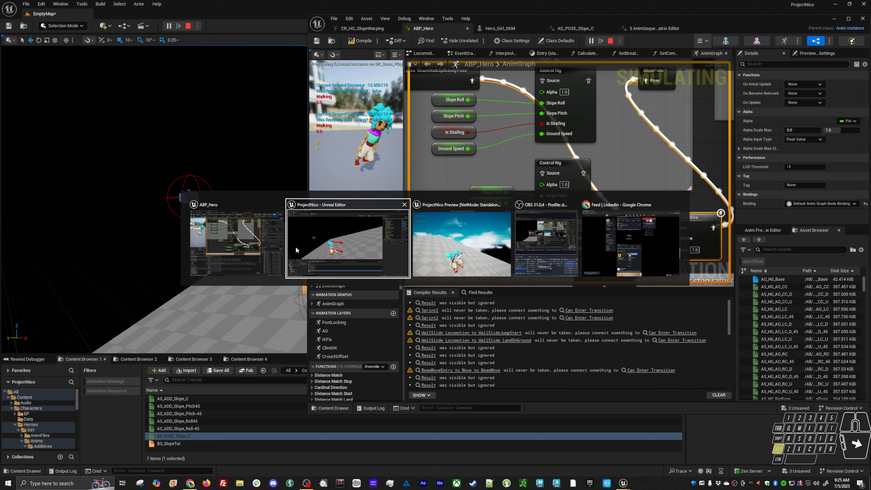
pyautogui.click(450, 255)
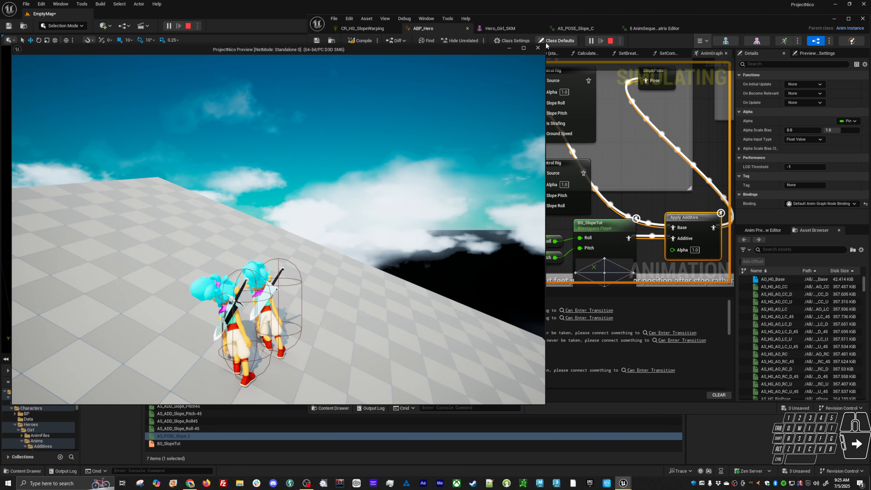
pyautogui.moveTo(546, 43); pyautogui.dragTo(330, 78)
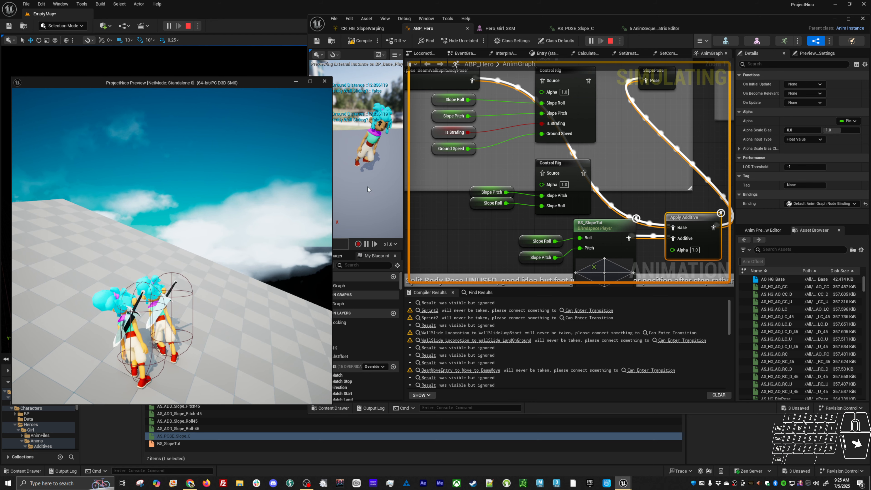
# Choose the ABP_Hero instance to debug, move the hero on the slope and inspect the live BS_SlopeTut node
pyautogui.click(702, 41)
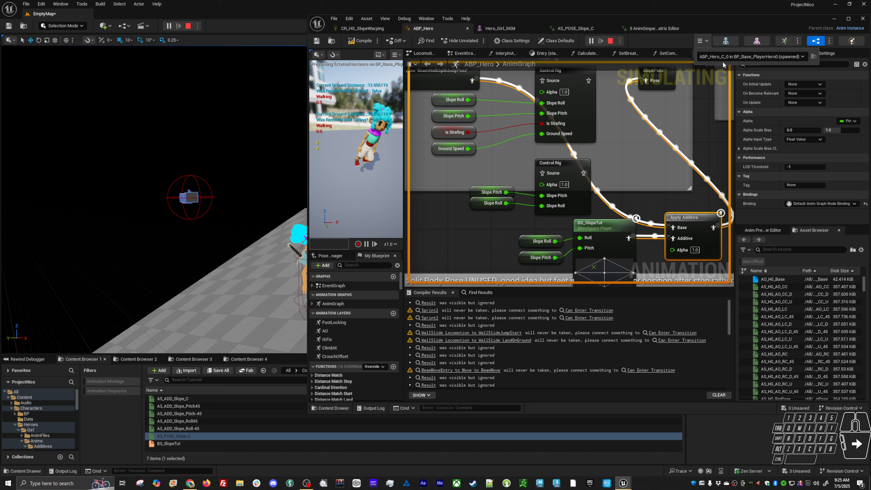
pyautogui.click(750, 56)
pyautogui.click(728, 87)
pyautogui.hotkey('alt', 'Tab')
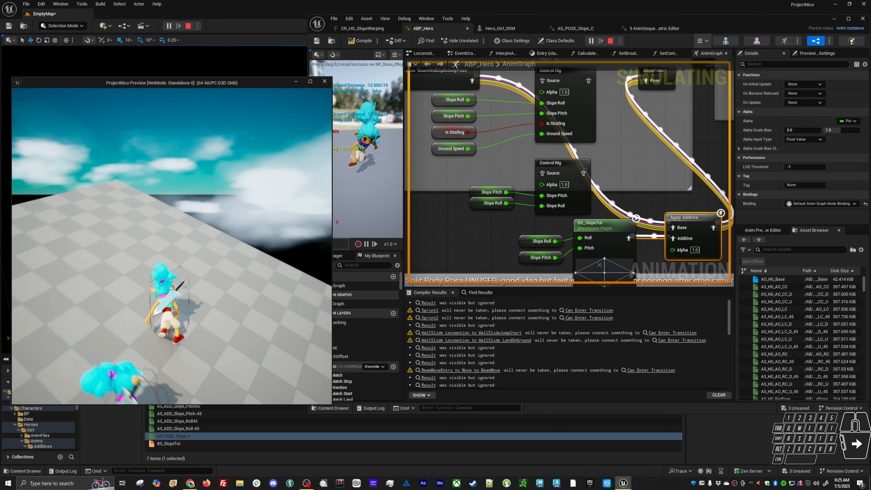
pyautogui.hotkey('alt', 'Tab')
pyautogui.moveTo(642, 198); pyautogui.dragTo(620, 126, button='right')
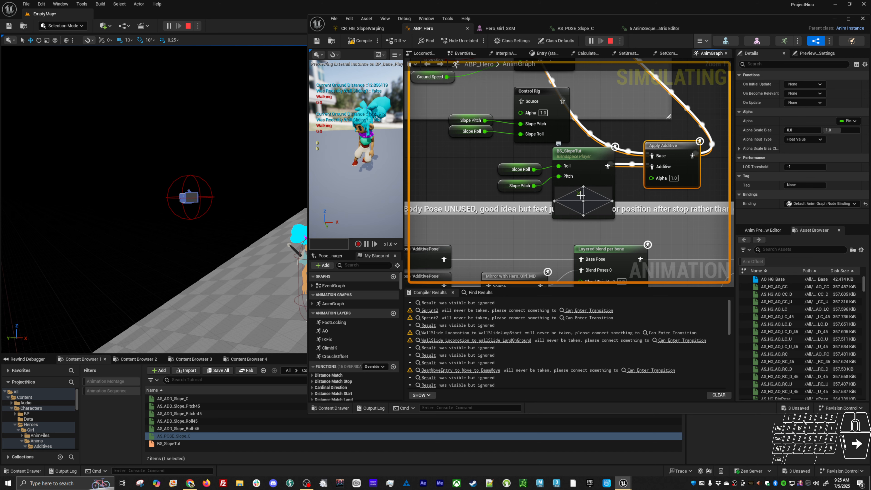
# Move the hero around the slope in the game preview while checking the live BS_SlopeTut node, and end the session
pyautogui.hotkey('alt', 'Tab')
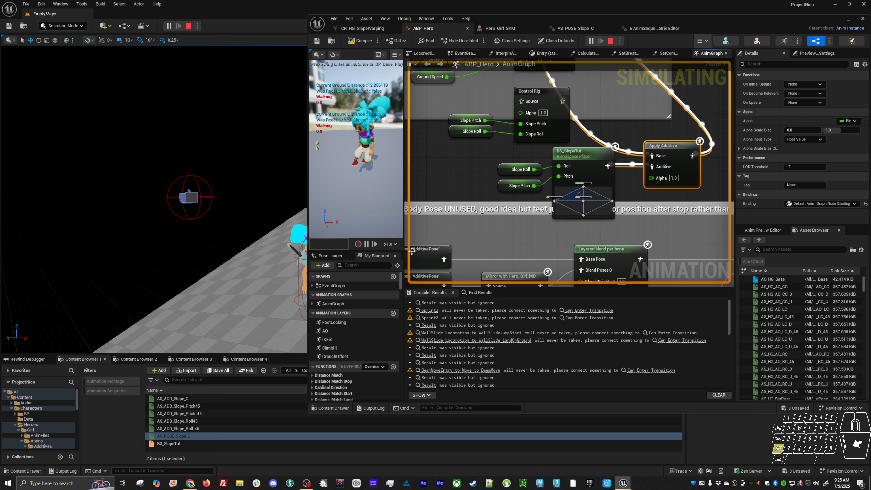
pyautogui.hotkey('alt', 'Tab')
pyautogui.press('w')
pyautogui.rightClick(172, 246)
pyautogui.press('w')
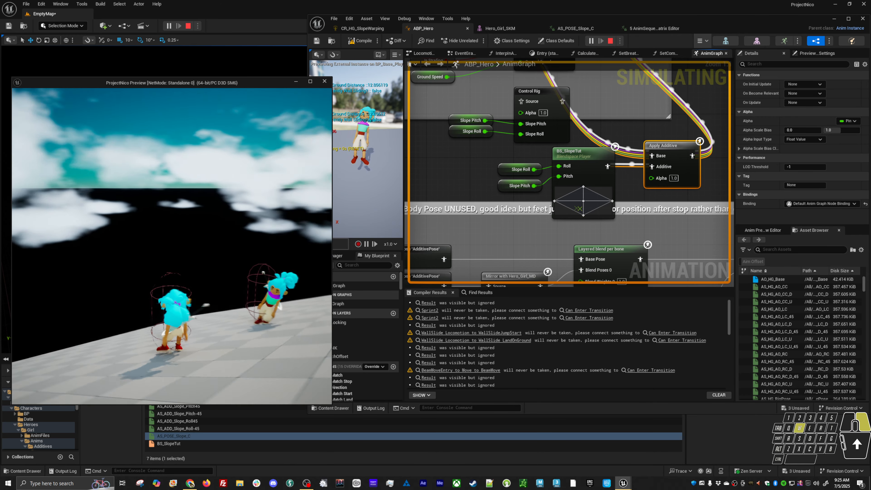
pyautogui.moveTo(171, 247)
pyautogui.mouseDown(button='right')
pyautogui.moveTo(254, 259)
pyautogui.moveTo(130, 223)
pyautogui.moveTo(93, 233)
pyautogui.moveTo(103, 243)
pyautogui.moveTo(86, 250)
pyautogui.mouseUp(button='right')
pyautogui.press('w')
pyautogui.press('w')
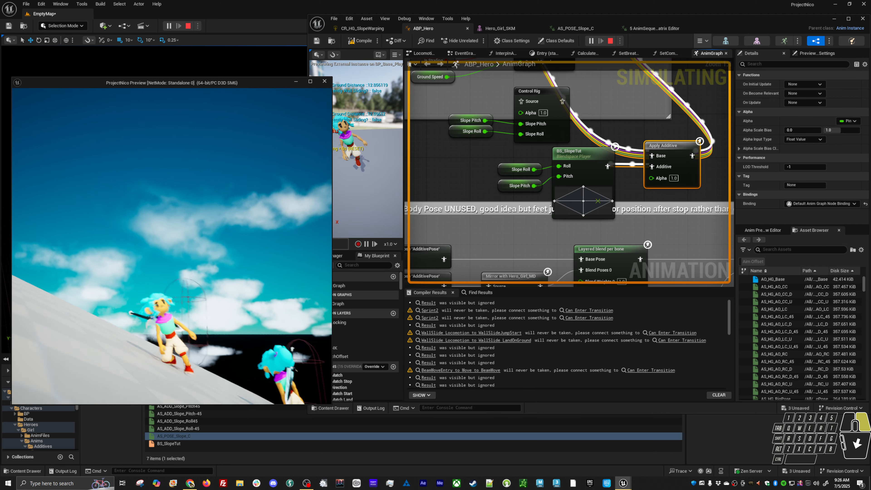
pyautogui.moveTo(171, 246); pyautogui.dragTo(76, 240, button='right')
pyautogui.moveTo(171, 245); pyautogui.dragTo(220, 223, button='right')
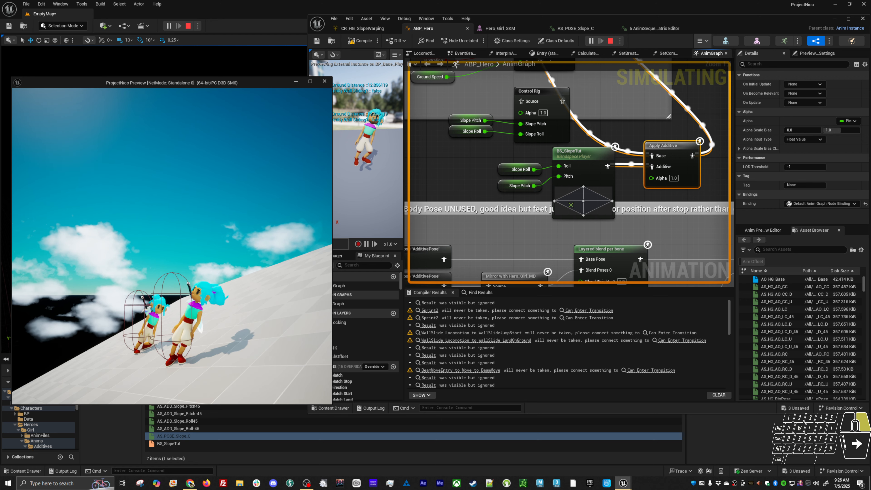
pyautogui.moveTo(171, 246); pyautogui.dragTo(151, 244, button='right')
pyautogui.press('w')
pyautogui.press('a')
pyautogui.press('Escape')
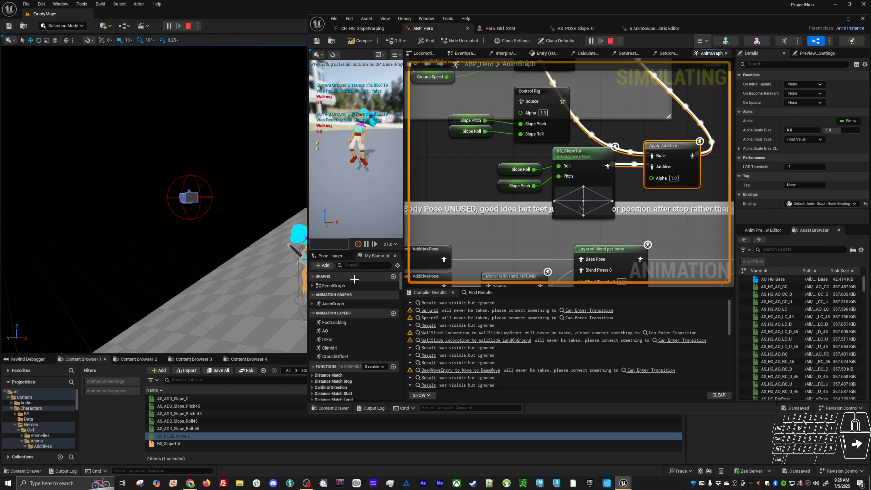
# Add an Apply Mesh Space Additive node beside Apply Additive and connect BS_SlopeTut's output to its Additive input
pyautogui.moveTo(603, 208); pyautogui.dragTo(441, 194, button='right')
pyautogui.moveTo(447, 189); pyautogui.dragTo(571, 192)
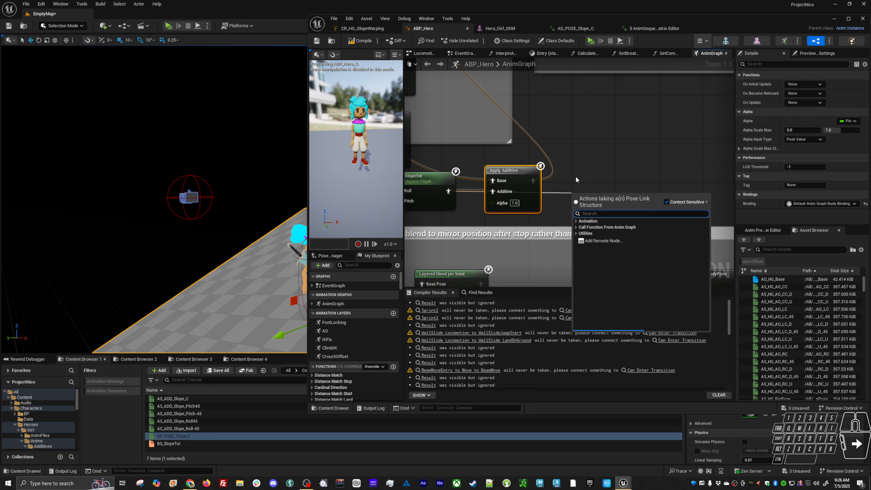
pyautogui.write('mesh')
pyautogui.press('Return')
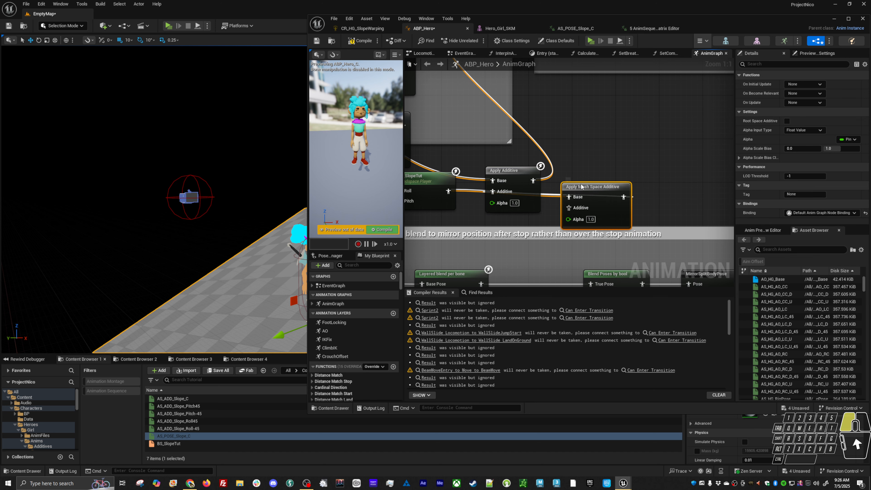
pyautogui.click(594, 190)
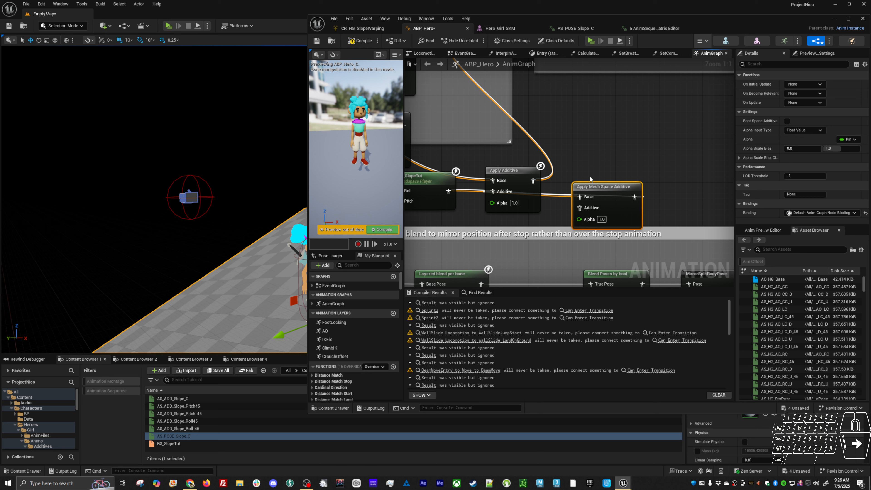
pyautogui.moveTo(447, 189); pyautogui.dragTo(607, 189)
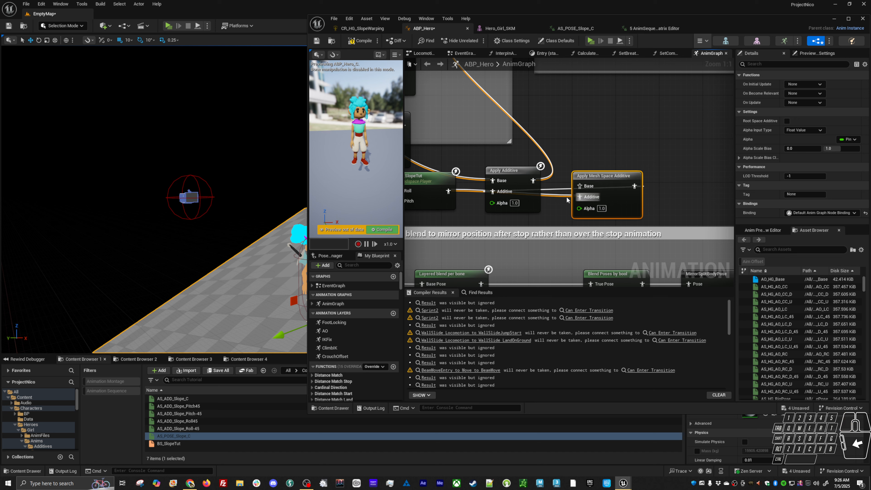
# Transfer the base pose and output connections from Apply Additive to Apply Mesh Space Additive, and compile ABP_Hero
pyautogui.moveTo(505, 180); pyautogui.dragTo(581, 187)
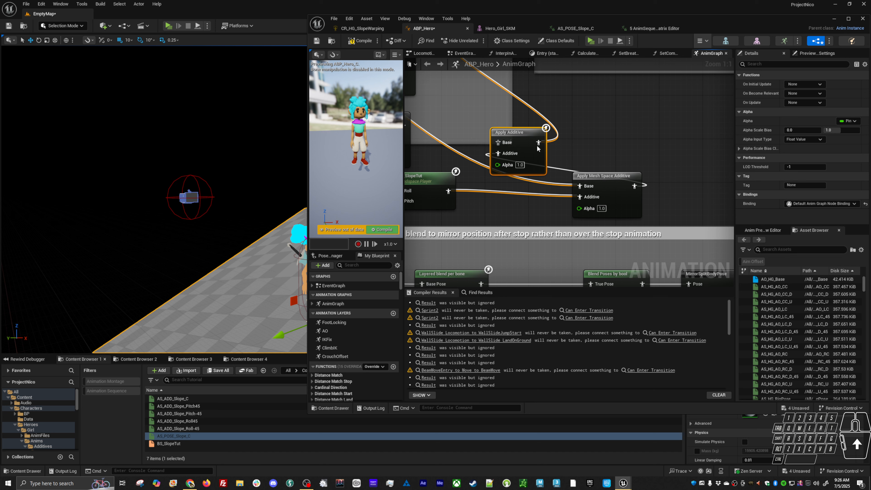
pyautogui.keyDown('ctrl'); pyautogui.moveTo(585, 155); pyautogui.dragTo(634, 186); pyautogui.keyUp('ctrl')
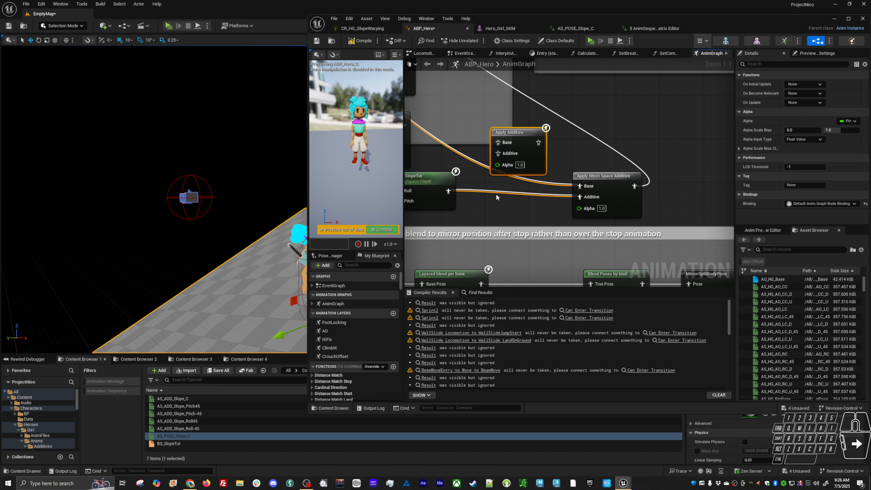
pyautogui.moveTo(497, 197); pyautogui.dragTo(530, 205, button='right')
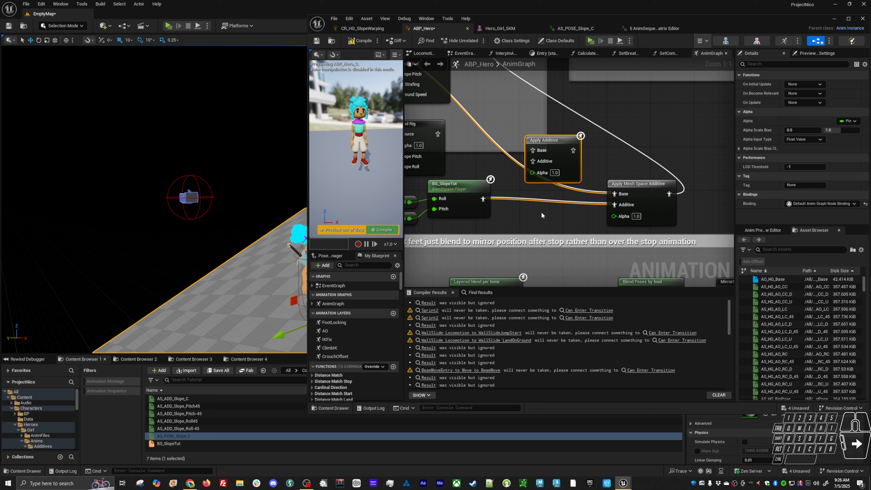
pyautogui.press('F7')
pyautogui.click(544, 221)
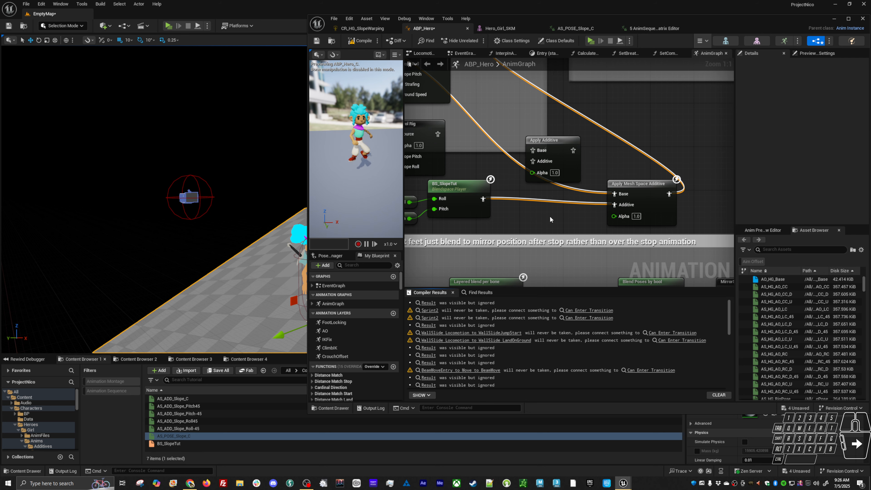
# Play the level and run the hero in different directions on the slope to test the mesh space additive, and stop the session
pyautogui.hotkey('alt', 'p')
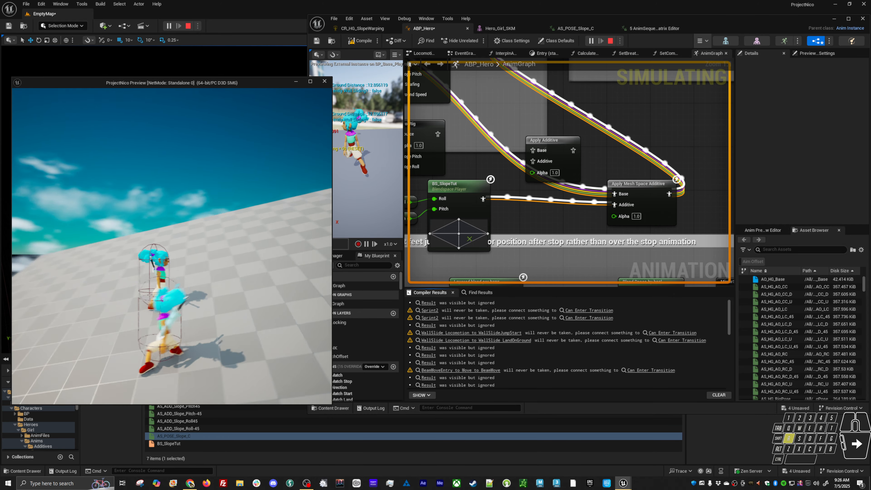
pyautogui.press('w')
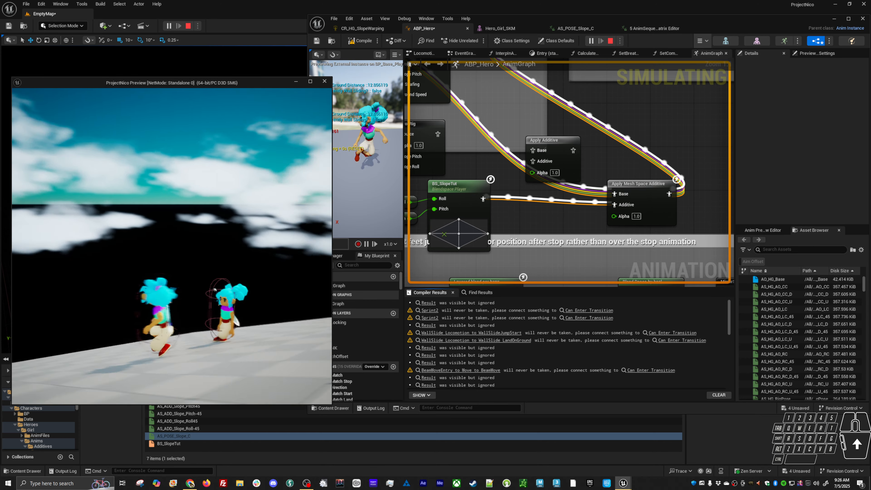
pyautogui.press('a')
pyautogui.press('w')
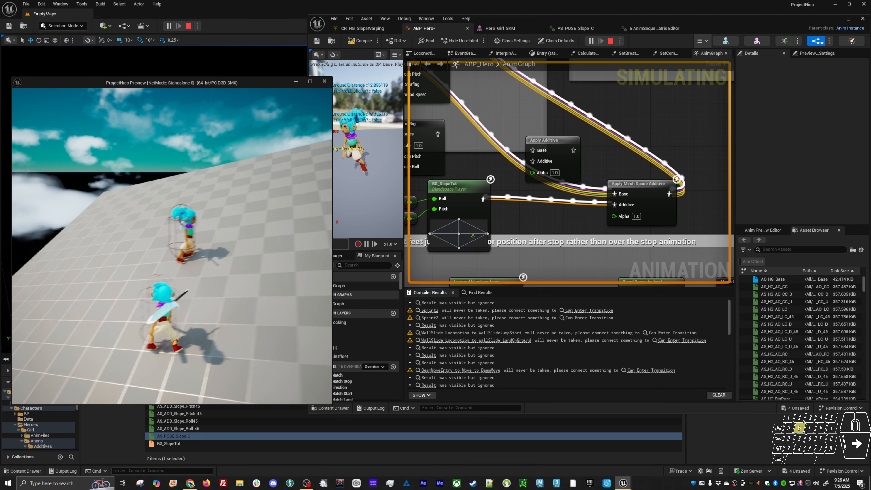
pyautogui.press('w')
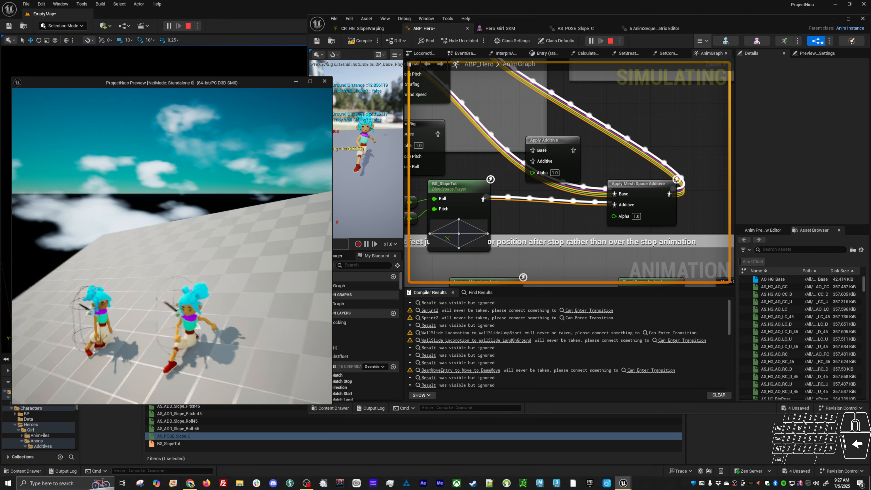
pyautogui.press('s')
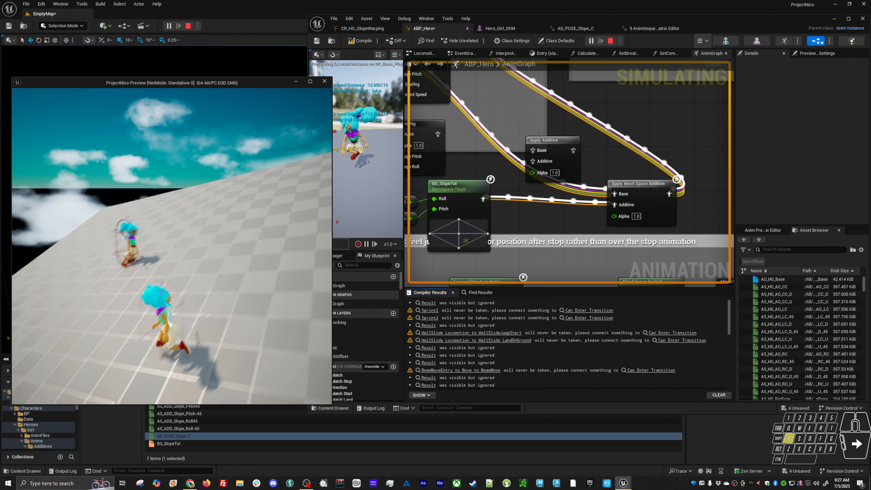
pyautogui.press('w')
pyautogui.press('d')
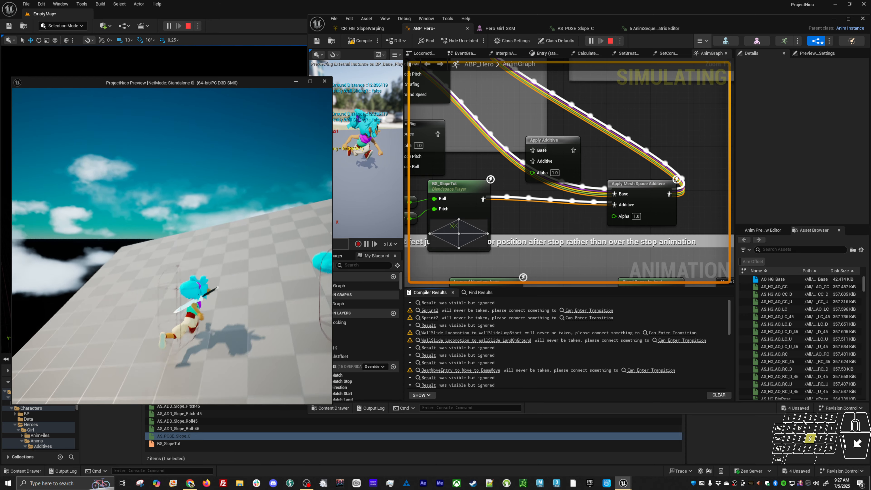
pyautogui.press('s')
pyautogui.press('a')
pyautogui.press('Escape')
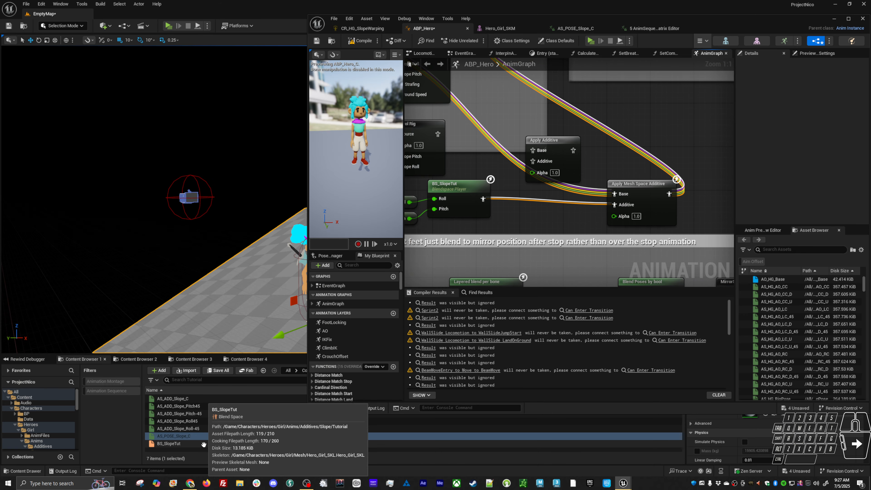
# Enlarge the Content Browser and create a folder named Mesh inside the Tutorial folder
pyautogui.click(193, 443)
pyautogui.keyDown('shift'); pyautogui.click(213, 401); pyautogui.keyUp('shift')
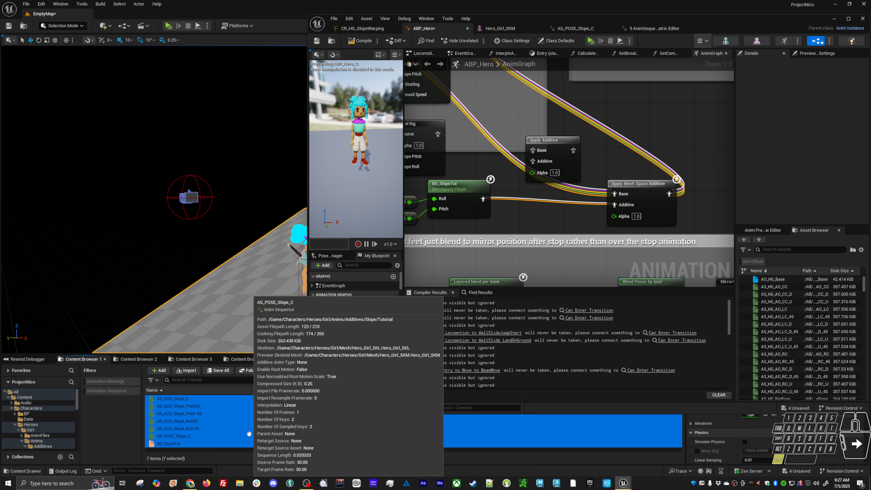
pyautogui.moveTo(217, 354); pyautogui.dragTo(216, 210)
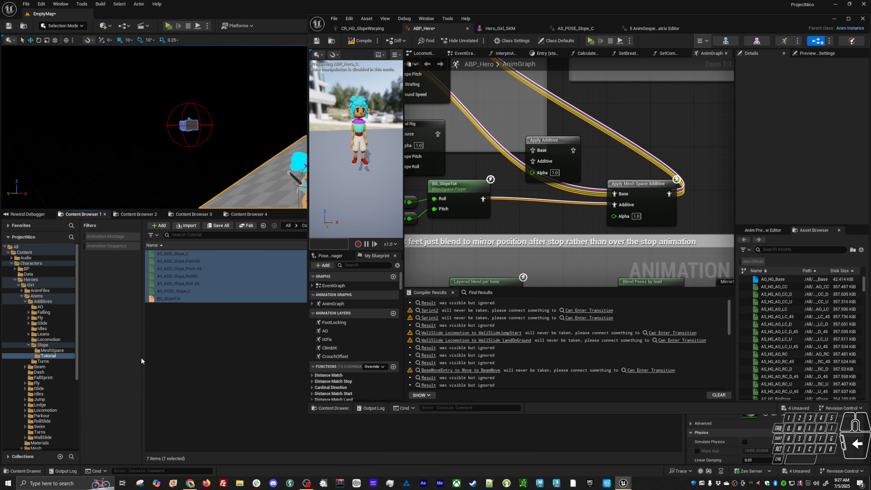
pyautogui.rightClick(194, 327)
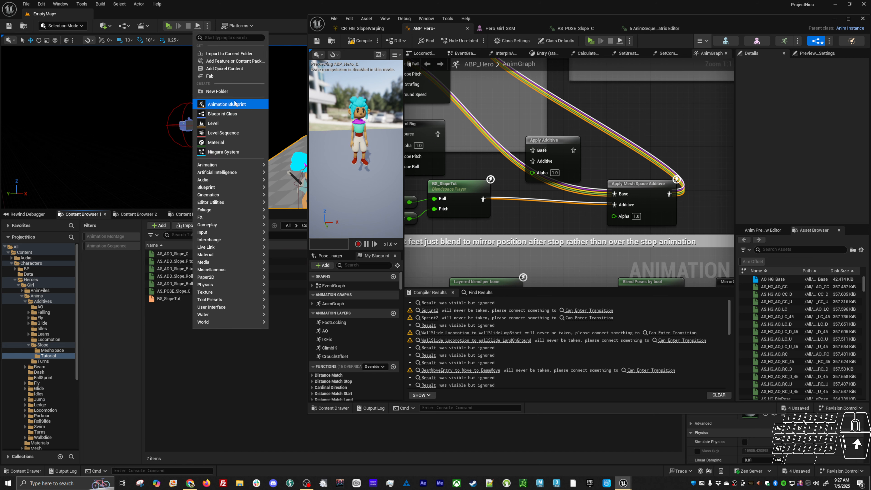
pyautogui.click(234, 92)
pyautogui.write('Mesh')
pyautogui.press('Return')
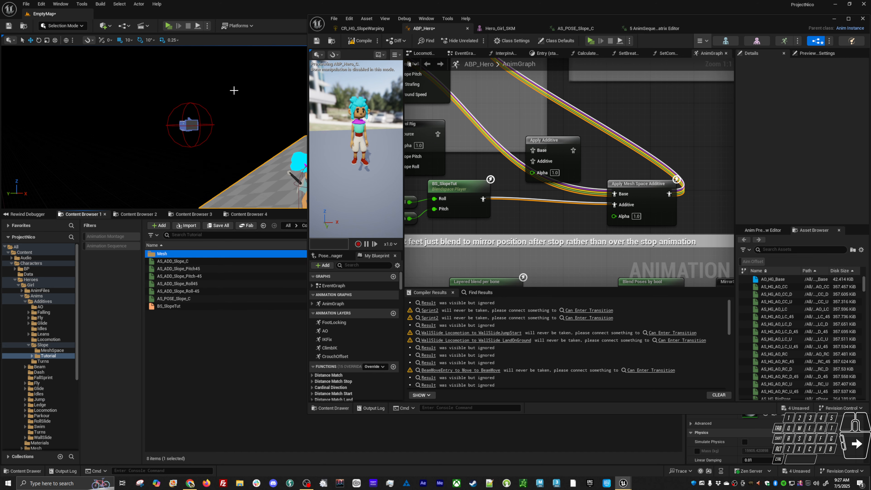
# Start an Advanced Copy of the six slope animation sequences and BS_SlopeTut into the Mesh folder
pyautogui.click(185, 306)
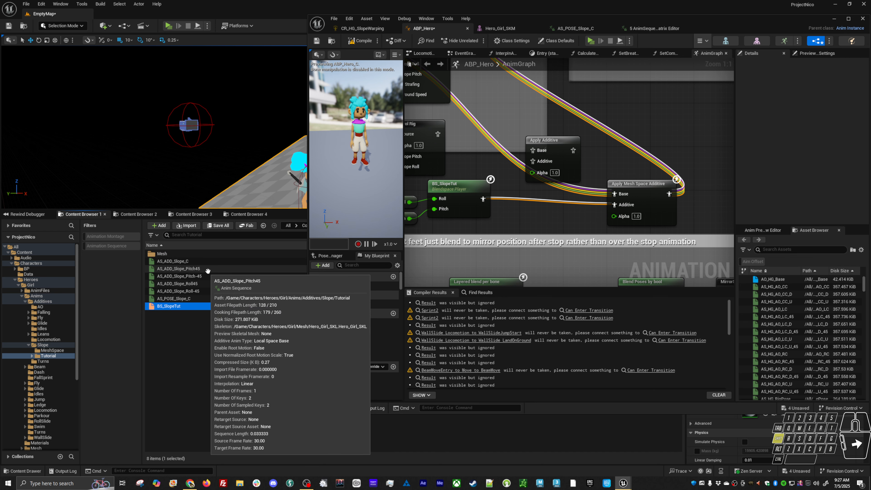
pyautogui.keyDown('shift'); pyautogui.click(214, 267); pyautogui.keyUp('shift')
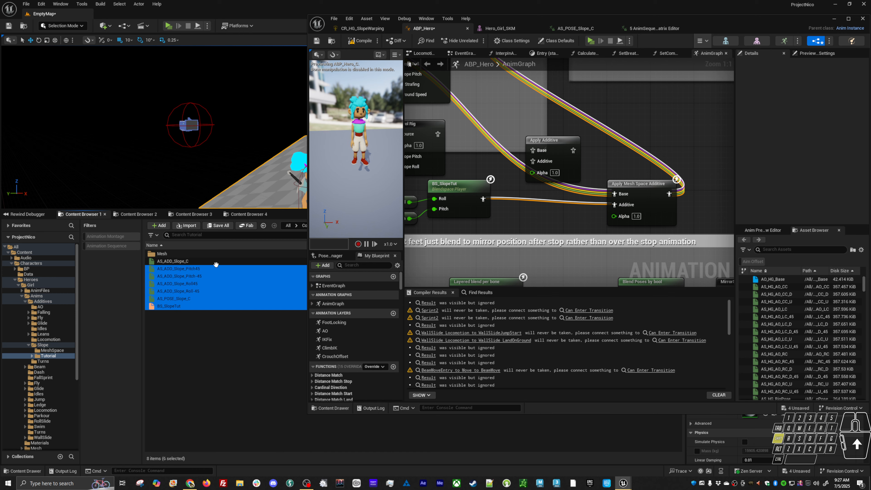
pyautogui.keyDown('shift'); pyautogui.click(186, 264); pyautogui.keyUp('shift')
pyautogui.moveTo(186, 264); pyautogui.dragTo(160, 257)
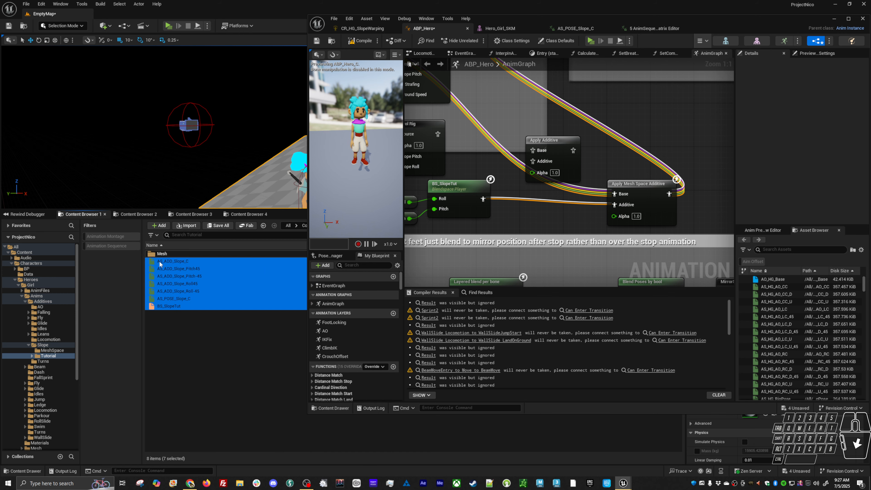
pyautogui.click(186, 283)
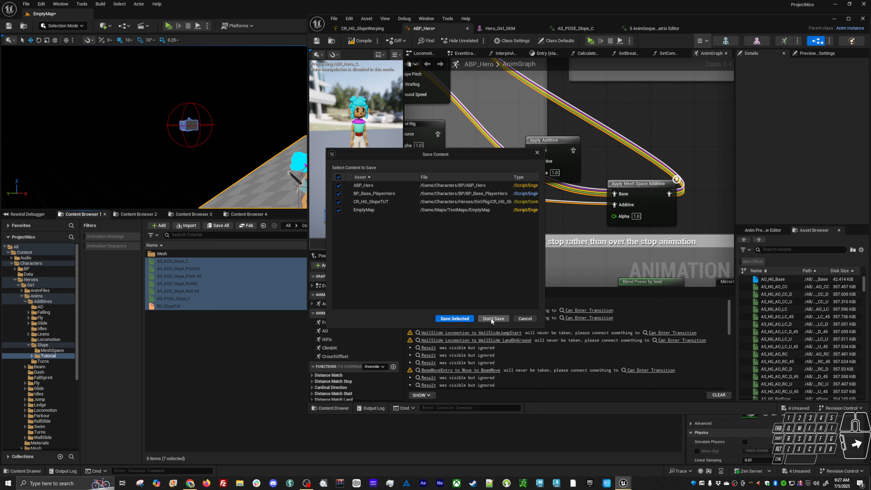
# Save the pending content except EmptyMap, and complete the Advanced Copy with Generate Dependencies to Copy turned off
pyautogui.click(338, 210)
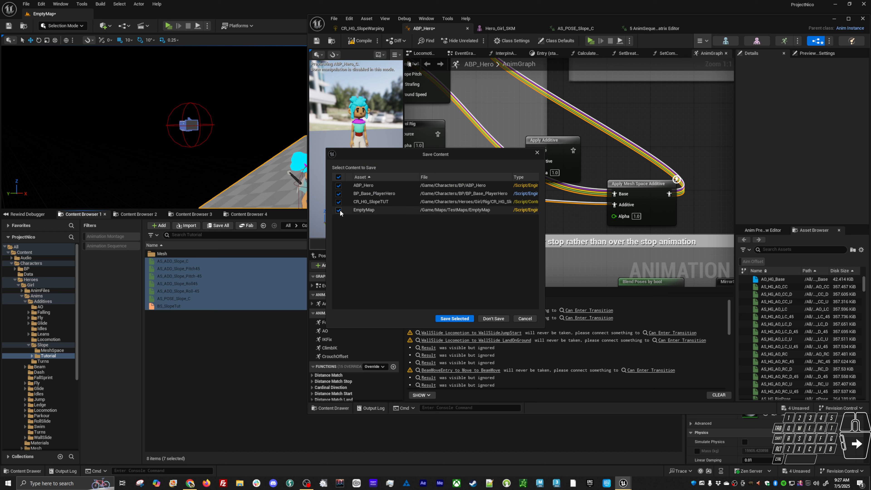
pyautogui.click(449, 320)
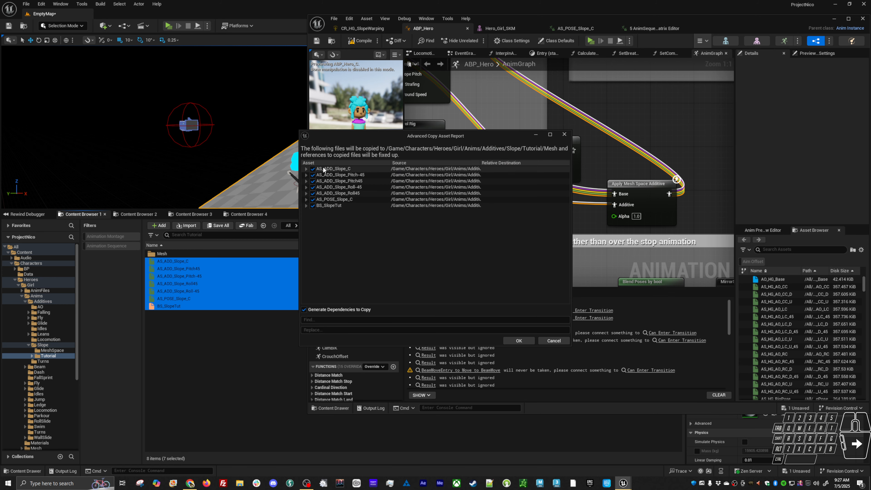
pyautogui.click(334, 310)
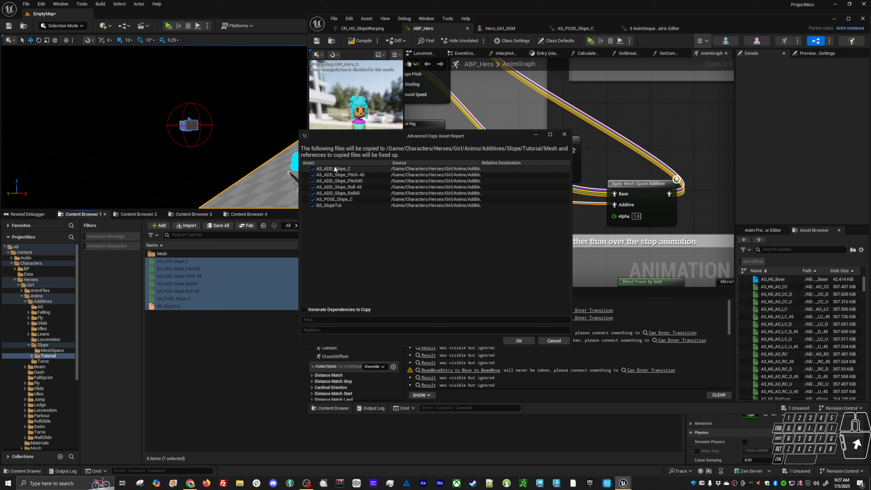
pyautogui.click(518, 341)
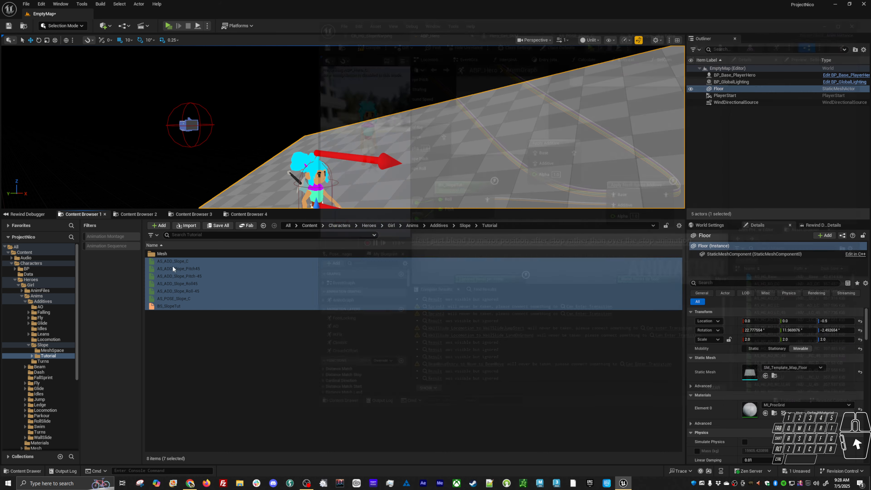
# Batch rename all seven assets in the Mesh folder, replacing ADD with ADD_MESH
pyautogui.doubleClick(166, 253)
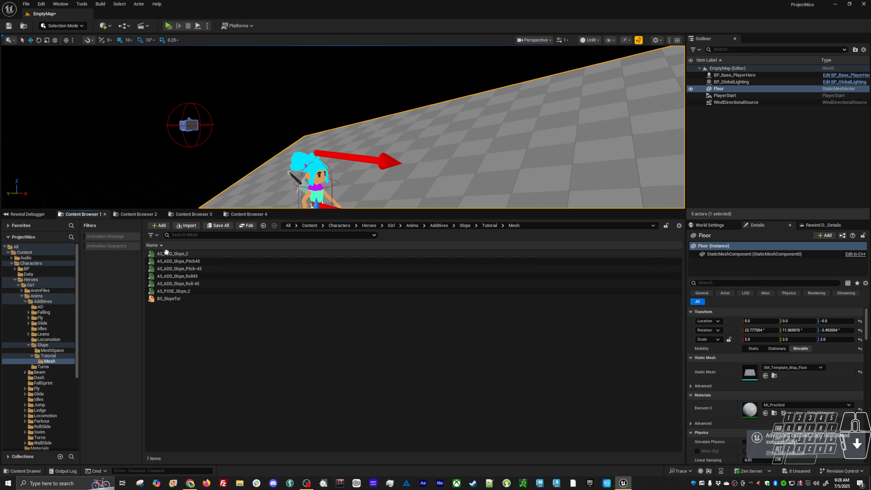
pyautogui.click(205, 298)
pyautogui.keyDown('shift'); pyautogui.click(200, 254); pyautogui.keyUp('shift')
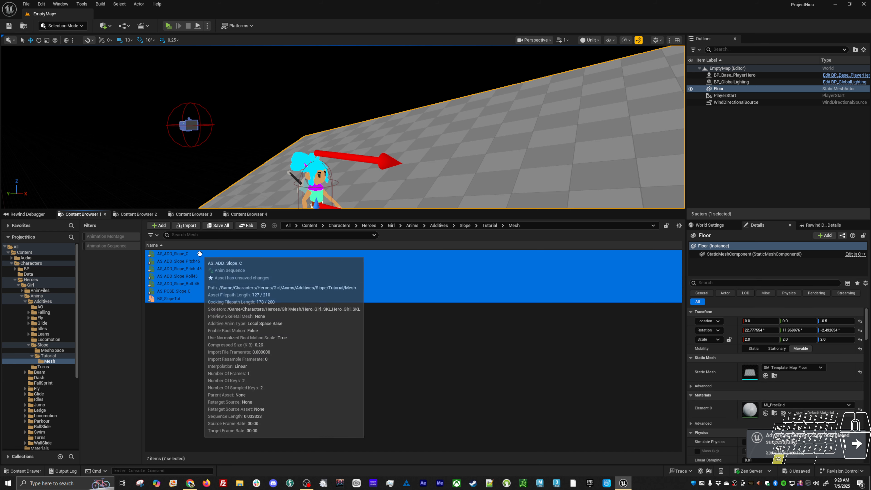
pyautogui.rightClick(200, 254)
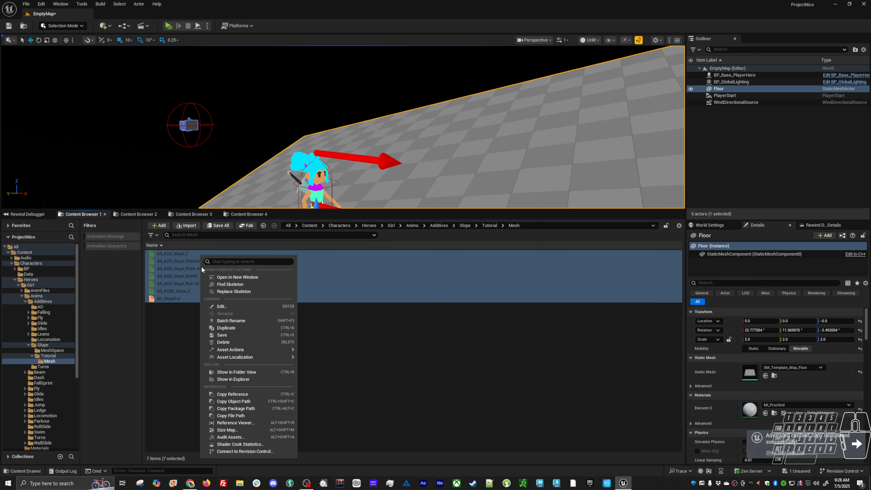
pyautogui.click(235, 320)
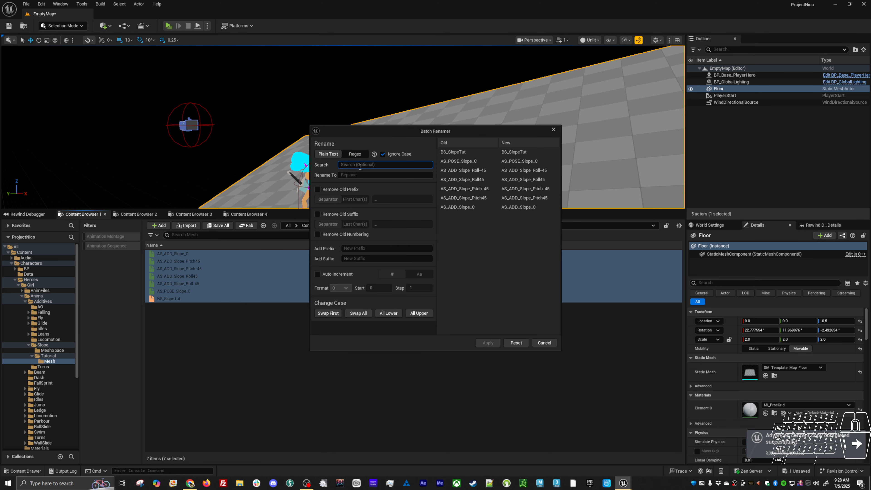
pyautogui.write('ADD')
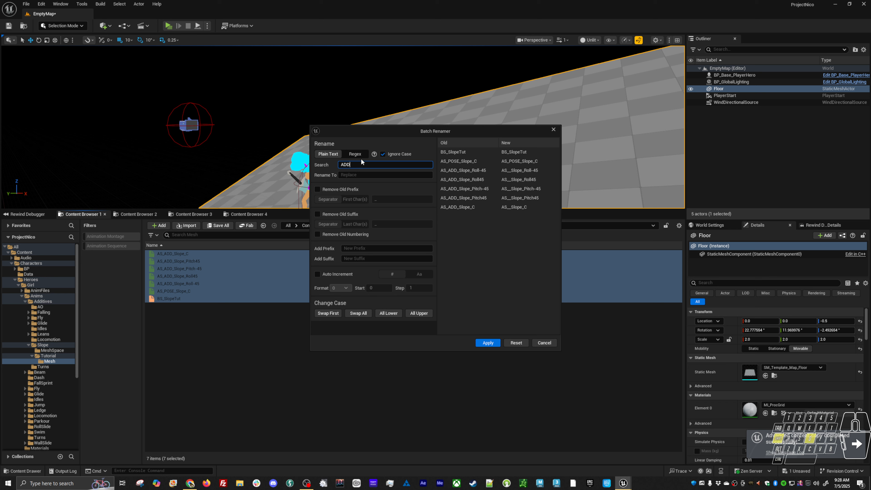
pyautogui.press('Tab')
pyautogui.write('ADD')
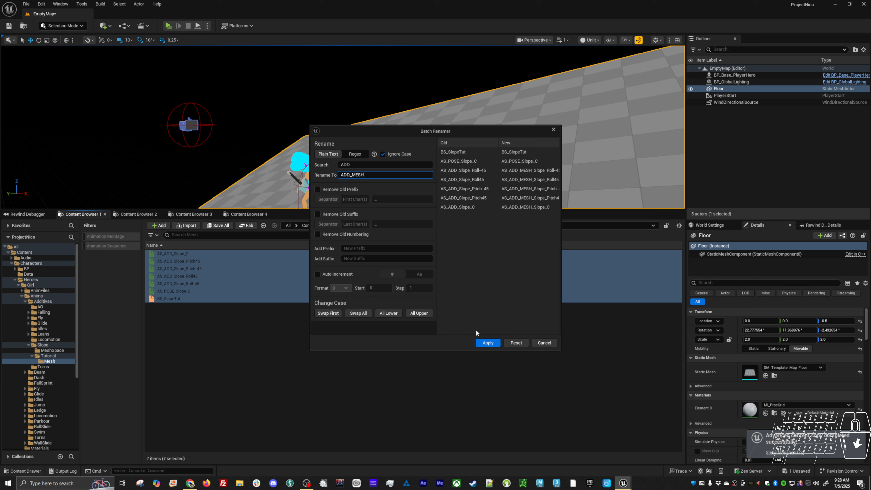
pyautogui.click(484, 344)
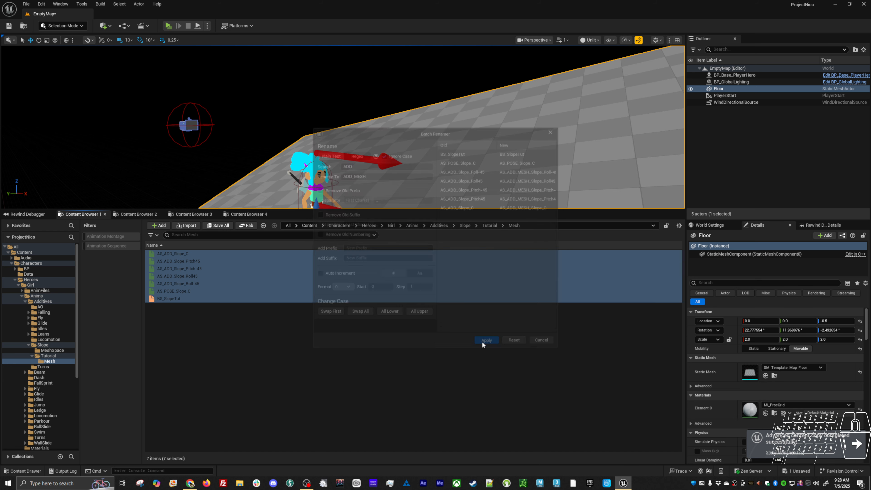
# Rename the blend space copy in the Mesh folder to BS_SlopeTut_MESH
pyautogui.click(166, 254)
pyautogui.click(180, 254)
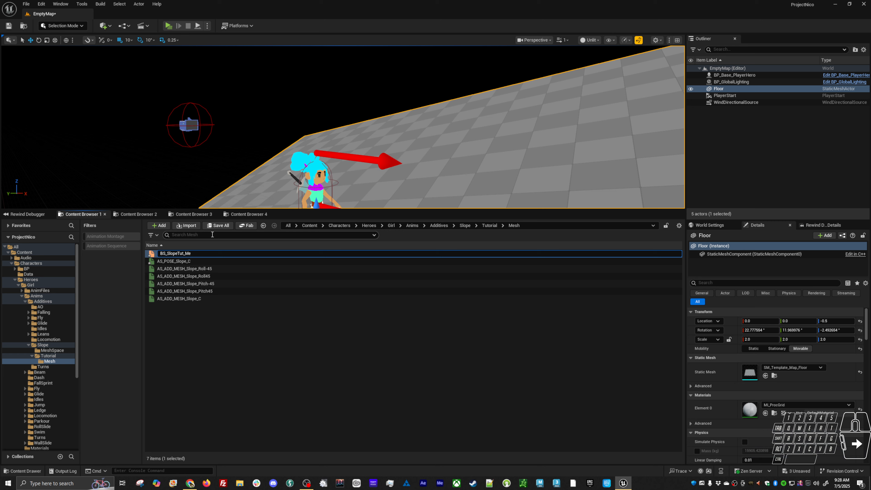
pyautogui.press('Return')
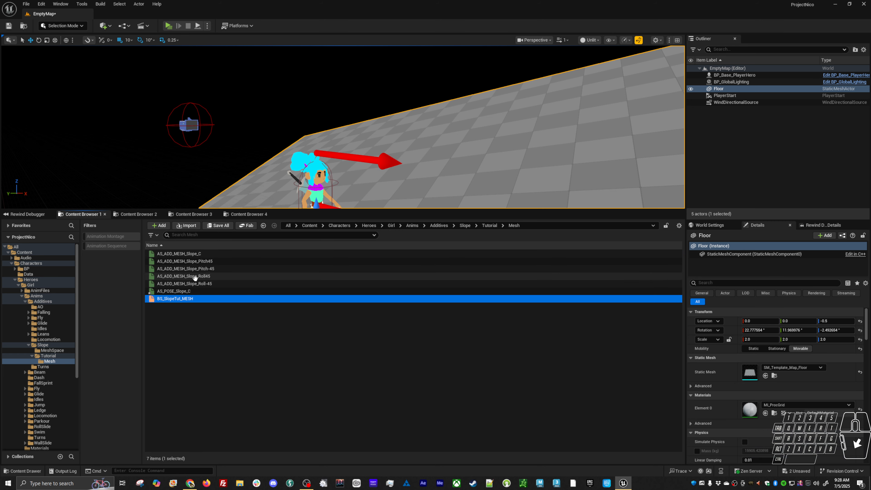
pyautogui.keyDown('ctrl'); pyautogui.click(187, 291); pyautogui.keyUp('ctrl')
pyautogui.click(244, 325)
pyautogui.click(175, 291)
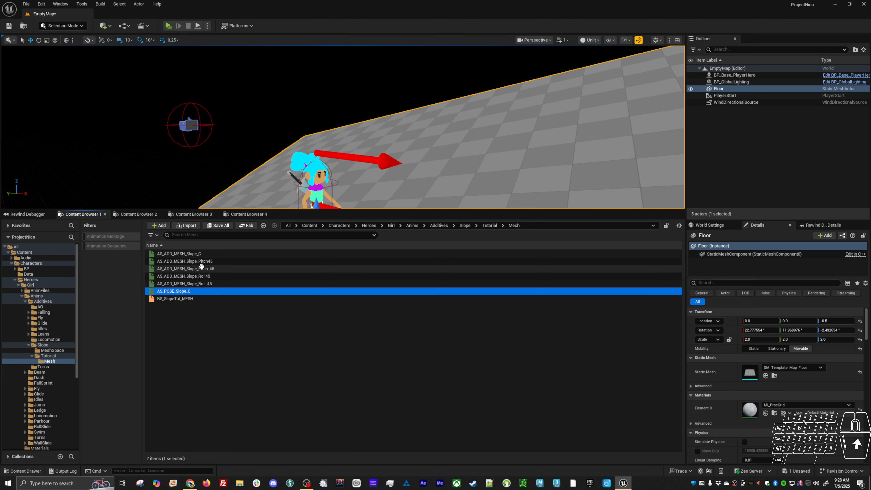
# Open BS_SlopeTut_MESH and locate the animation of each of its five samples in the Content Browser to check the references
pyautogui.doubleClick(193, 299)
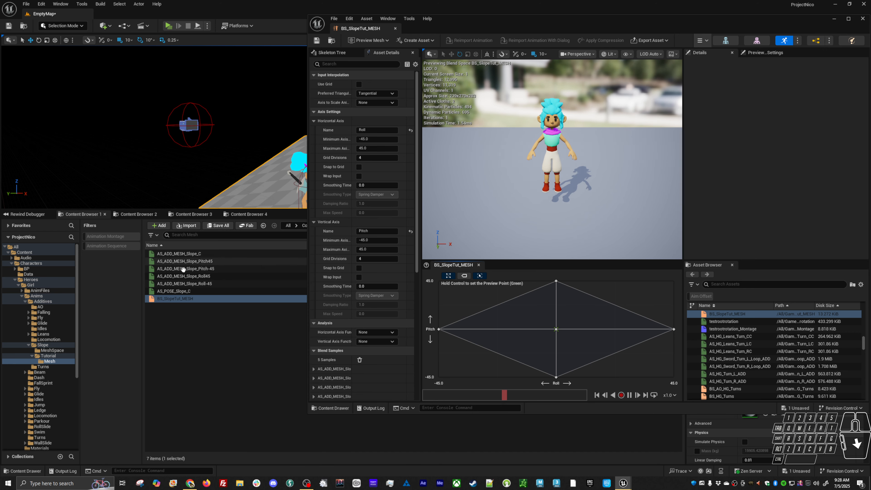
pyautogui.rightClick(555, 329)
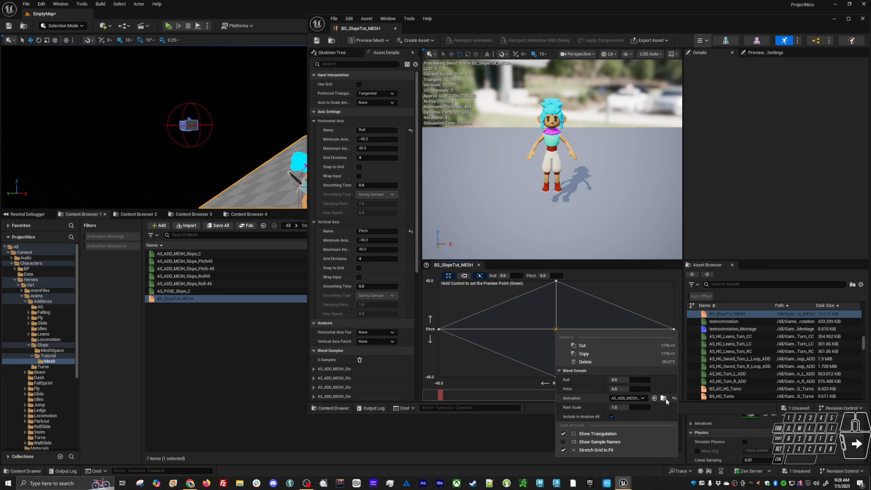
pyautogui.click(663, 399)
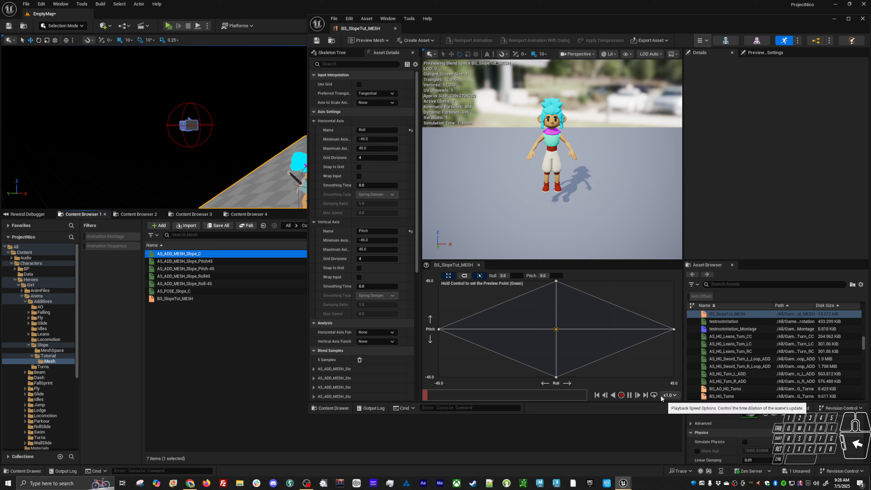
pyautogui.rightClick(673, 329)
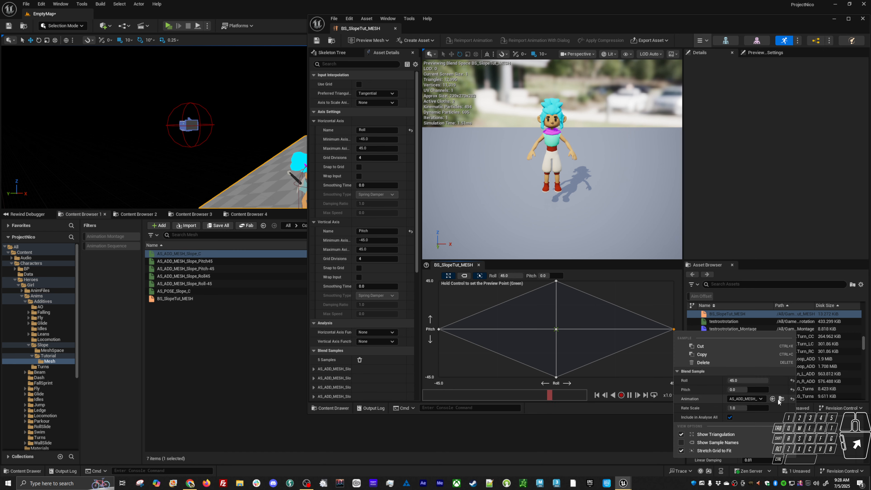
pyautogui.click(780, 397)
pyautogui.rightClick(558, 377)
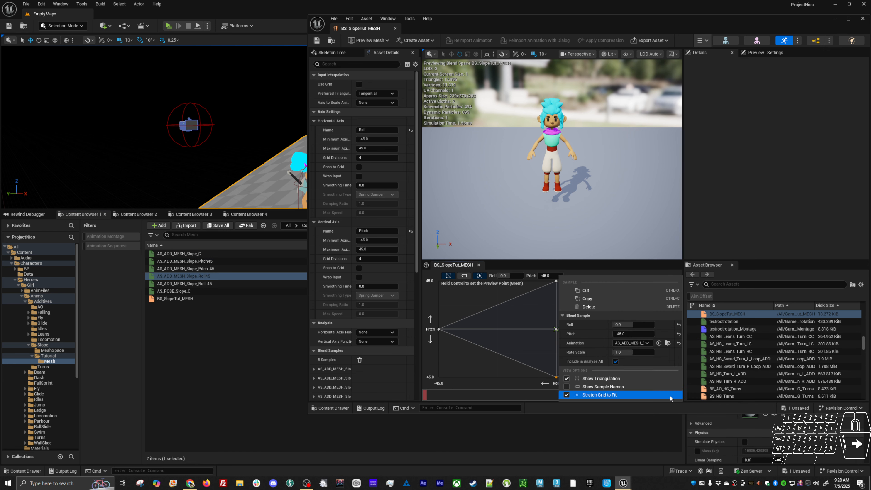
pyautogui.click(590, 397)
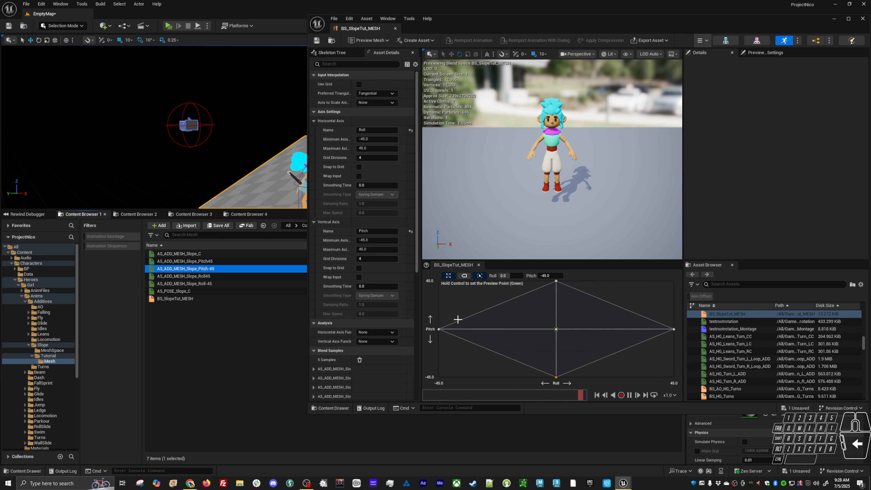
pyautogui.rightClick(441, 329)
pyautogui.click(474, 394)
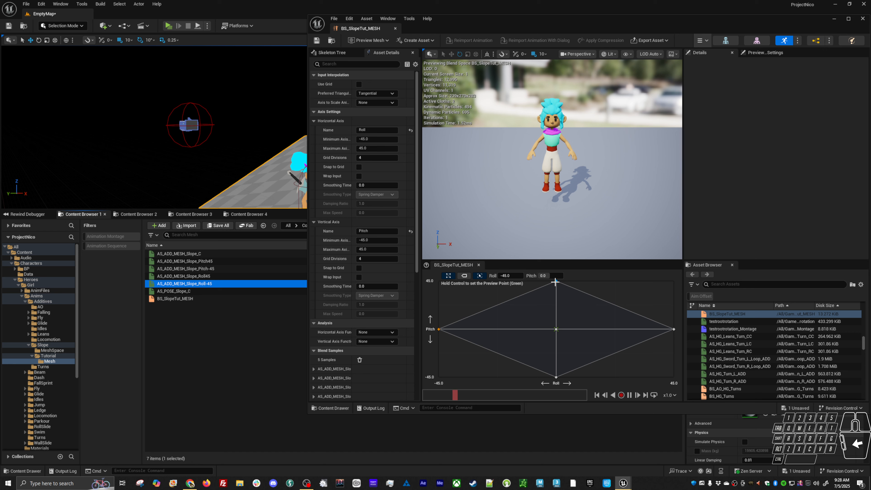
pyautogui.rightClick(556, 281)
pyautogui.click(663, 350)
# Edit the five AS_ADD_MESH slope sequences together in the Property Matrix, setting Additive Anim Type to Mesh Space, and save them
pyautogui.click(280, 315)
pyautogui.click(205, 284)
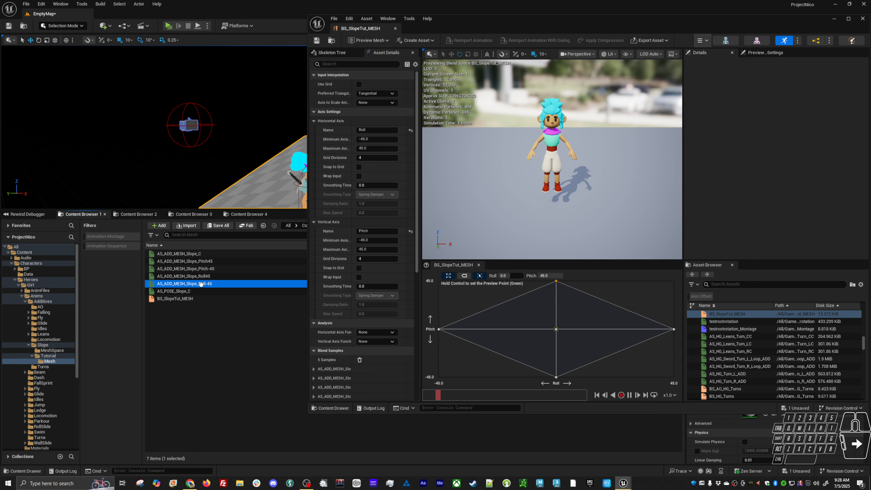
pyautogui.keyDown('shift'); pyautogui.click(202, 253); pyautogui.keyUp('shift')
pyautogui.rightClick(202, 253)
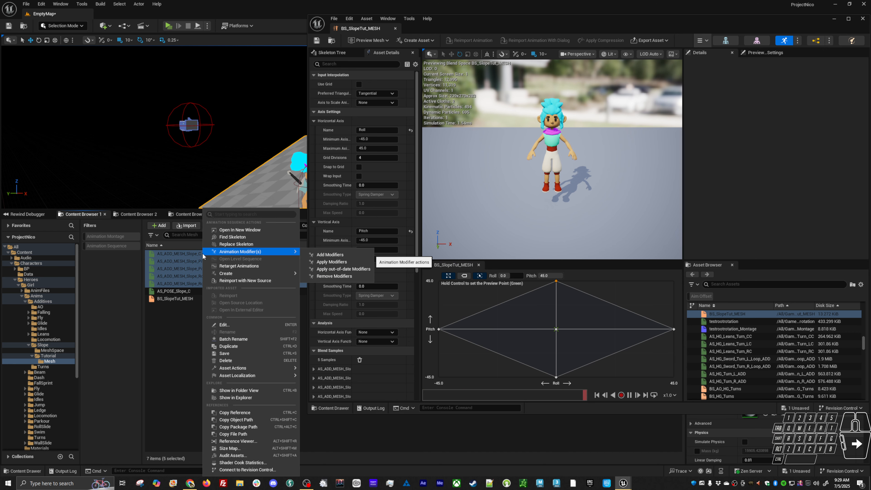
pyautogui.moveTo(230, 369)
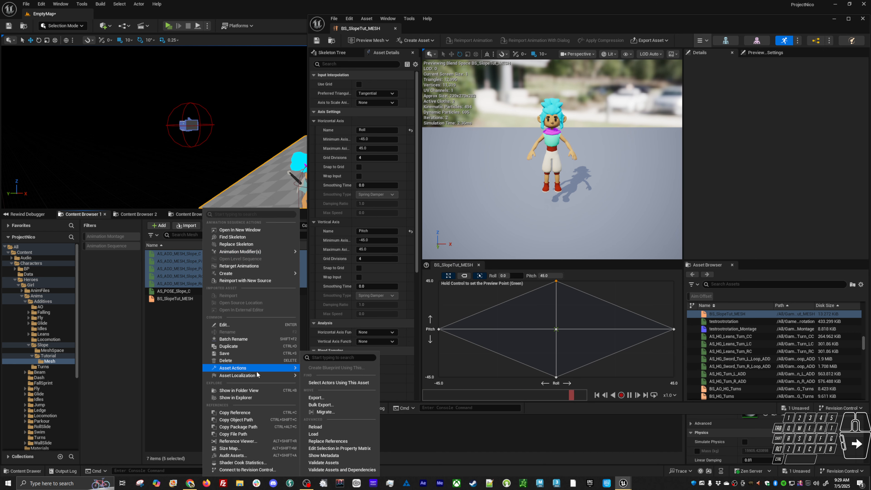
pyautogui.click(336, 448)
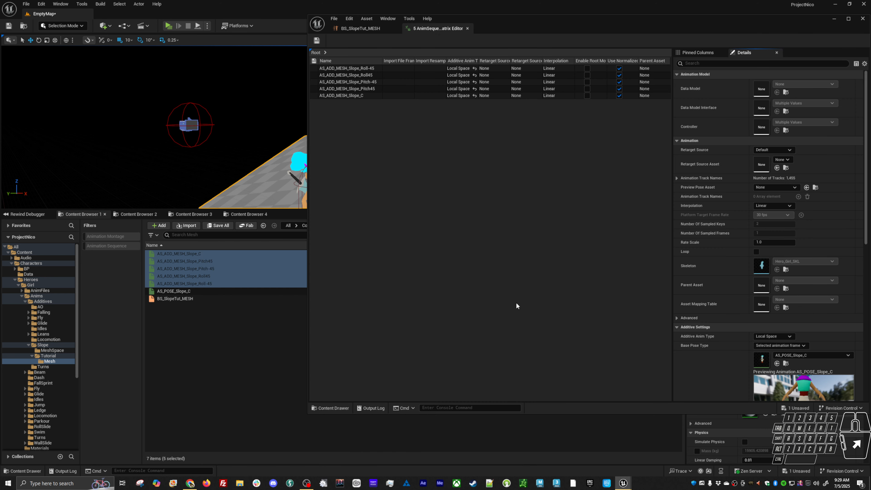
pyautogui.click(761, 337)
pyautogui.hotkey('ctrl', 's')
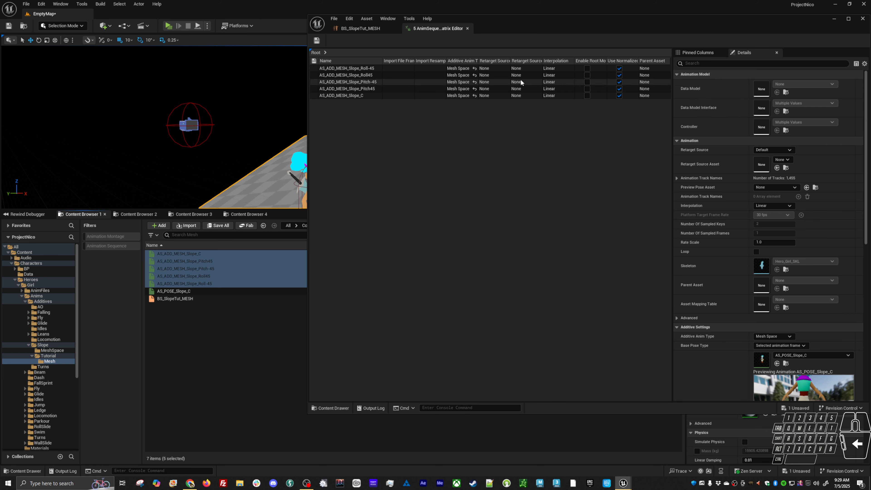
# Return to BS_SlopeTut_MESH and preview the blended pose at different Roll and Pitch values
pyautogui.click(379, 29)
pyautogui.press('ctrl')
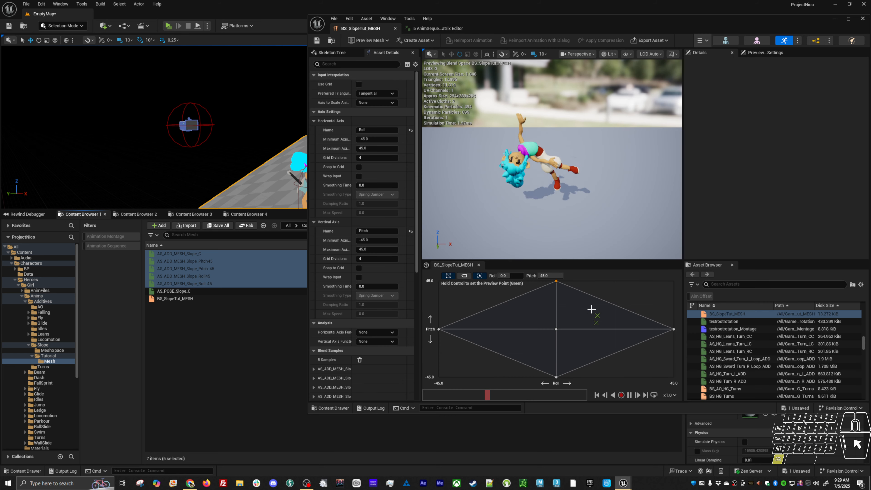
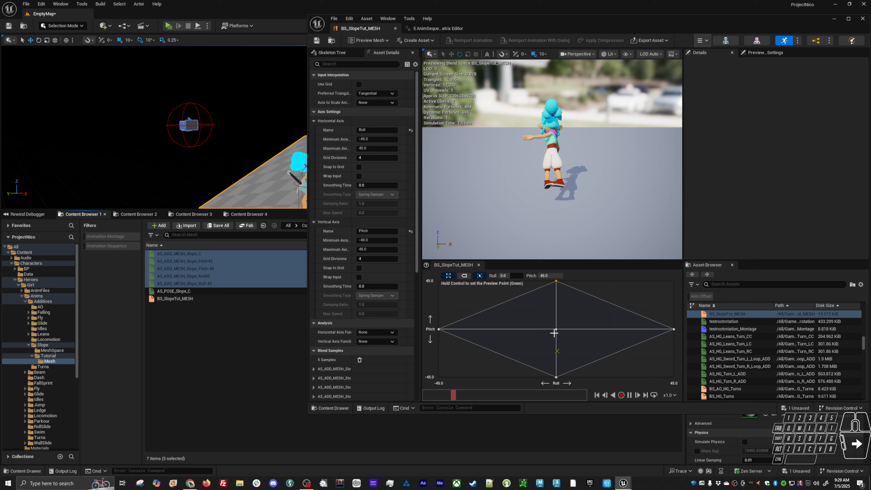
# Preview BS_SlopeTut_MESH at another Roll and Pitch value and open the ABP_Hero animation blueprint
pyautogui.press('ctrl')
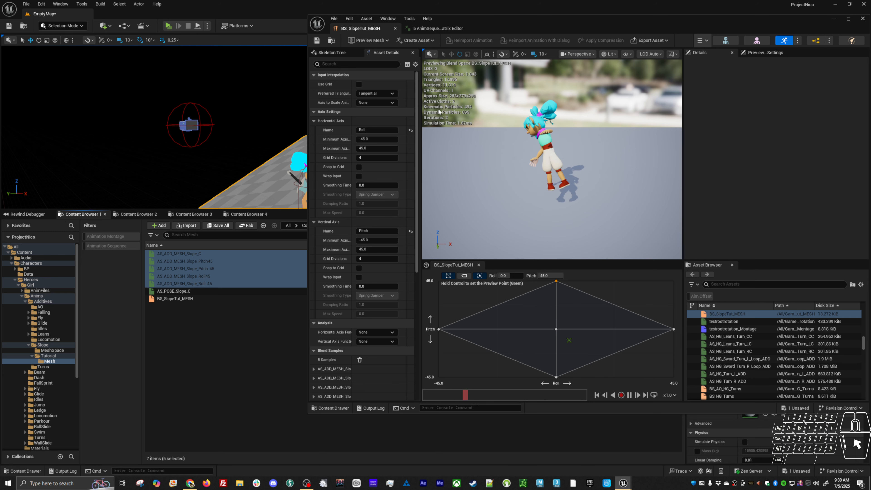
pyautogui.click(428, 27)
pyautogui.click(369, 29)
pyautogui.click(237, 348)
pyautogui.hotkey('ctrl', 'p')
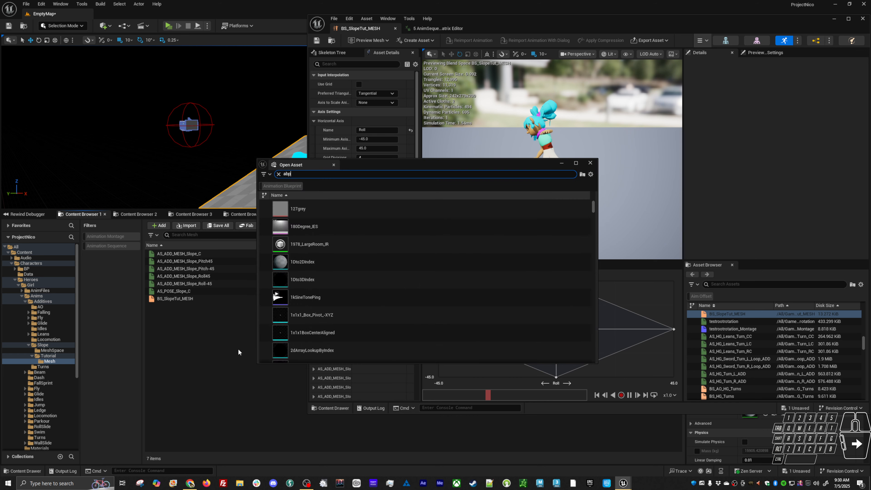
pyautogui.write('abp')
pyautogui.doubleClick(326, 208)
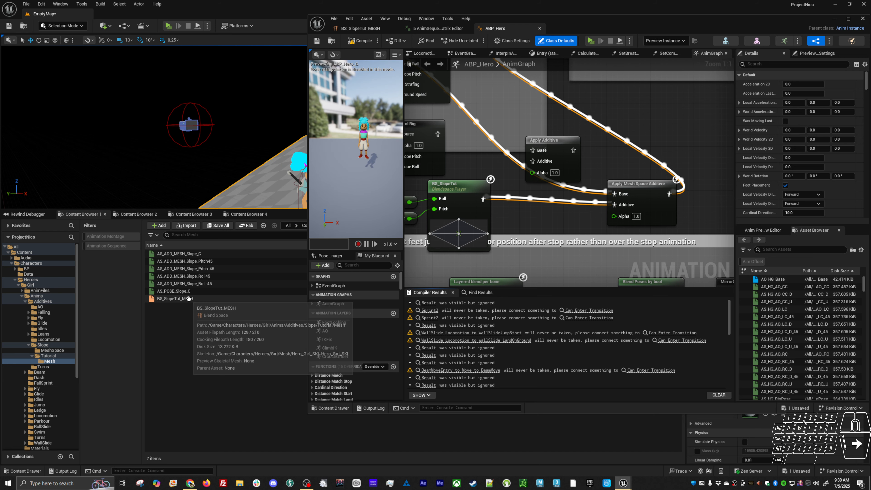
# Add BS_SlopeTut_MESH to the AnimGraph, wire Slope Roll and Slope Pitch into it and its output into Apply Mesh Space Additive's Additive input, and compile
pyautogui.moveTo(177, 299); pyautogui.dragTo(497, 243)
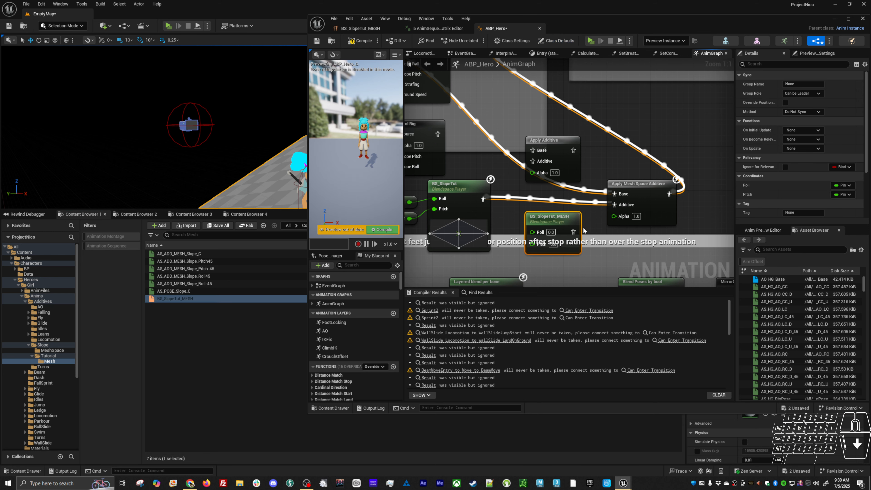
pyautogui.moveTo(578, 218); pyautogui.dragTo(616, 207)
pyautogui.moveTo(520, 217); pyautogui.dragTo(567, 223, button='right')
pyautogui.moveTo(586, 157); pyautogui.dragTo(655, 123)
pyautogui.moveTo(456, 225); pyautogui.dragTo(654, 133)
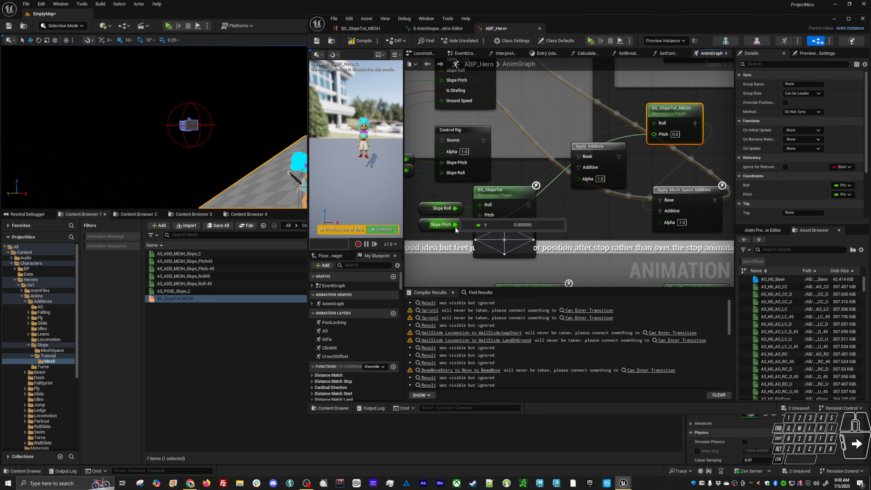
pyautogui.click(559, 208)
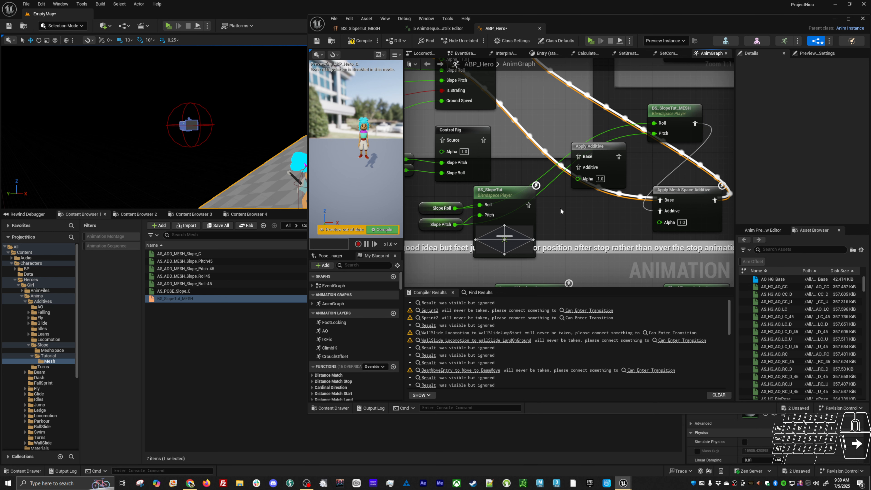
pyautogui.press('F7')
# Play the level and run the hero up, down and across the slope to examine the mesh-space additive lean
pyautogui.hotkey('alt', 'p')
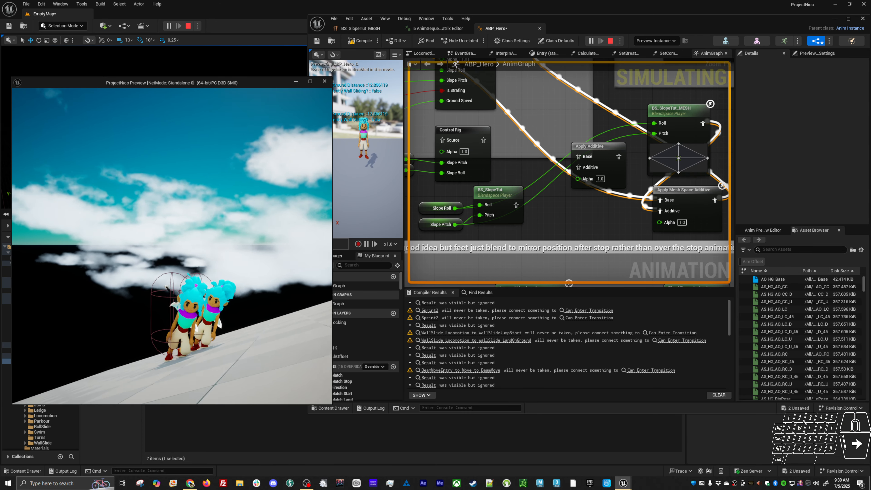
pyautogui.press('w')
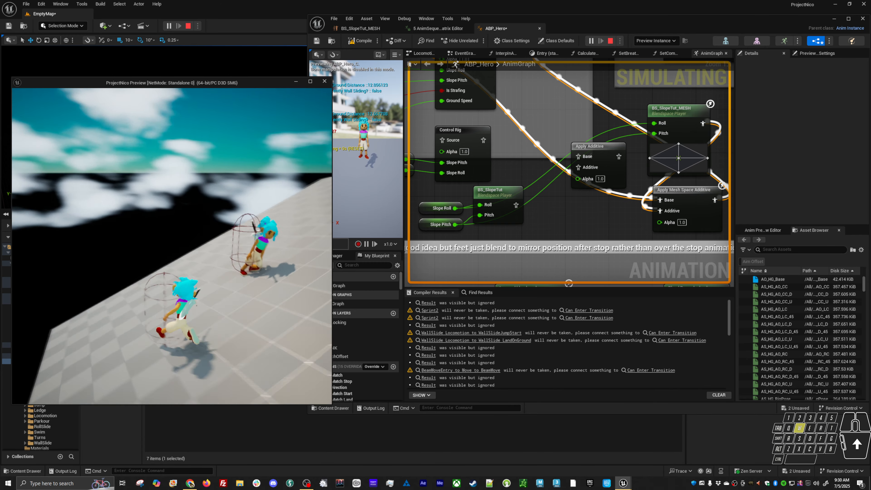
pyautogui.press('s')
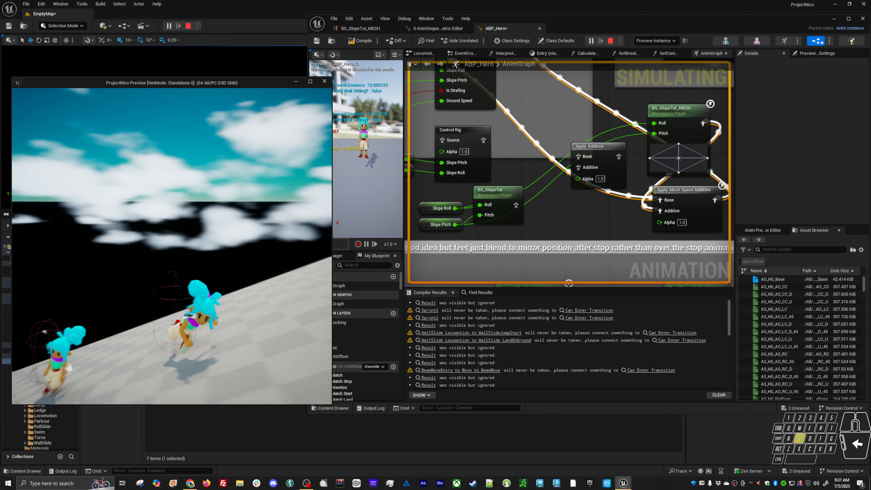
pyautogui.press('w')
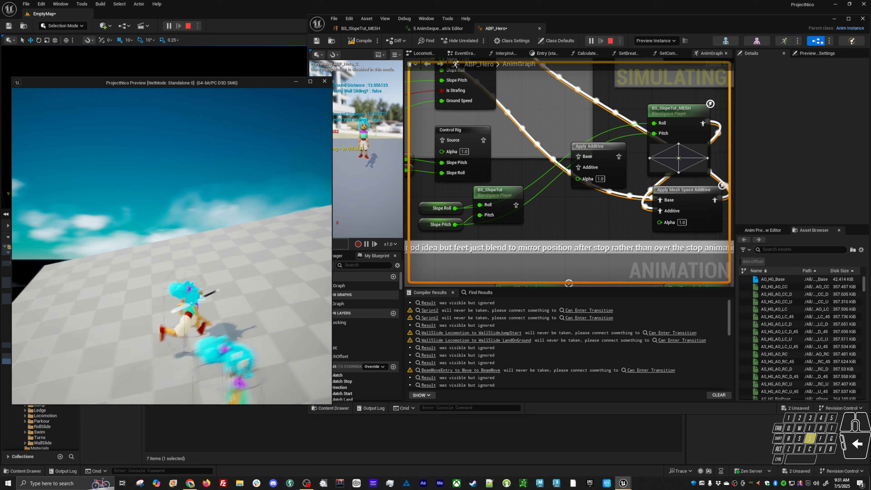
pyautogui.press('s')
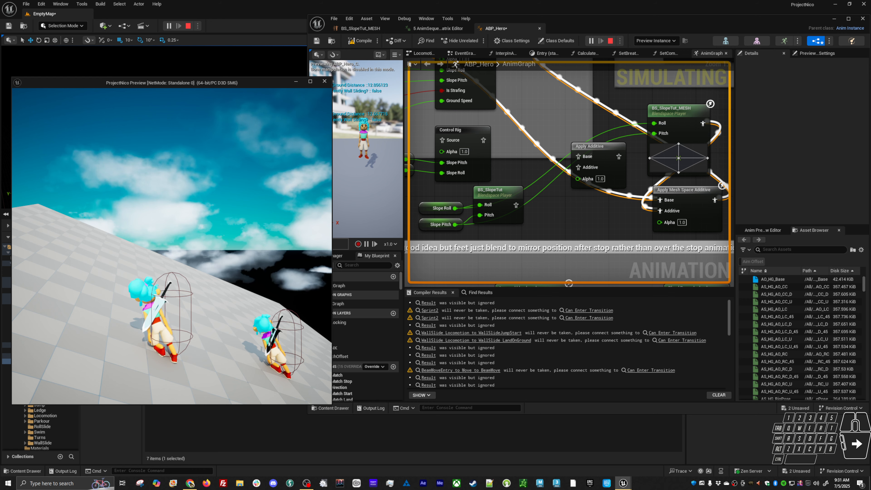
pyautogui.press('w')
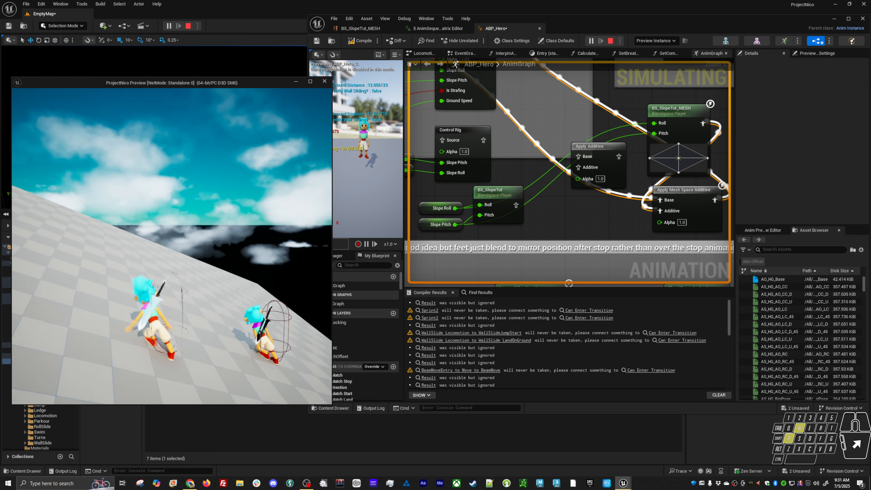
pyautogui.press('a')
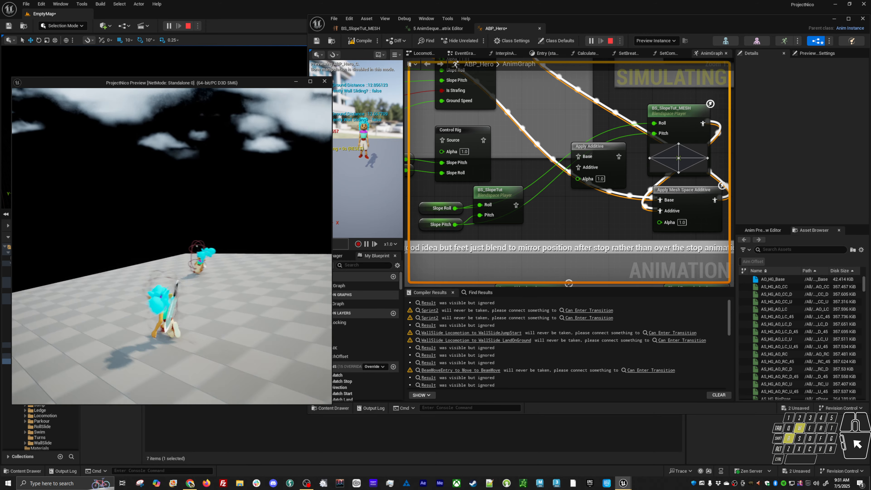
pyautogui.press('d')
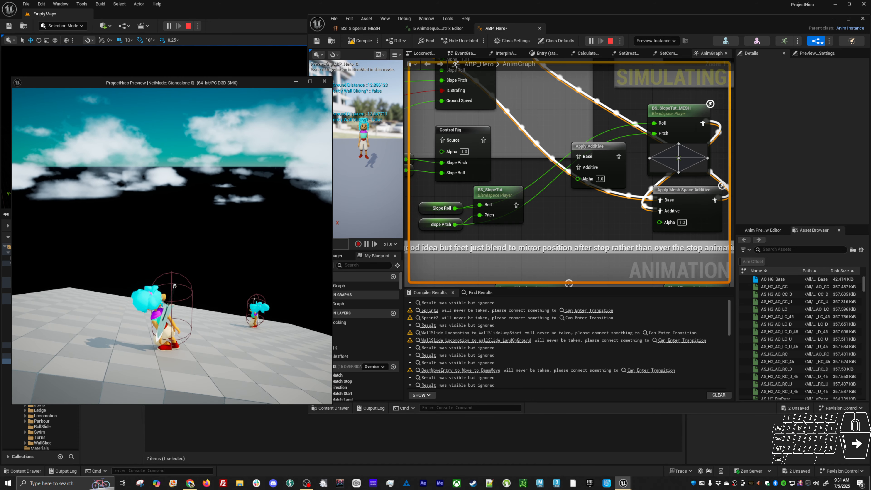
pyautogui.press('a')
pyautogui.press('w')
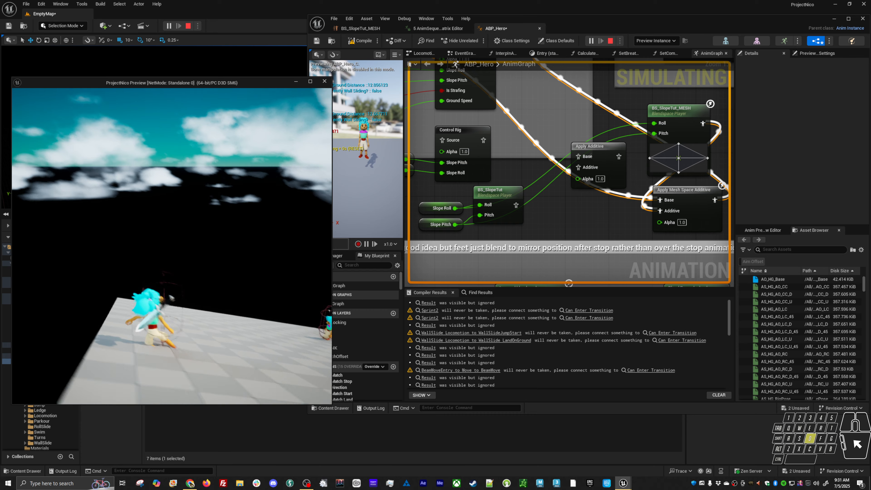
pyautogui.press('d')
pyautogui.press('w')
pyautogui.press('d')
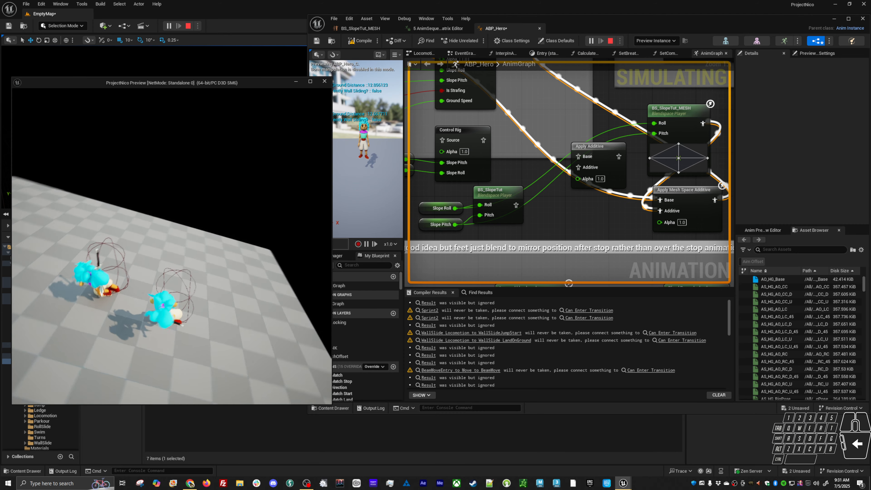
pyautogui.press('w')
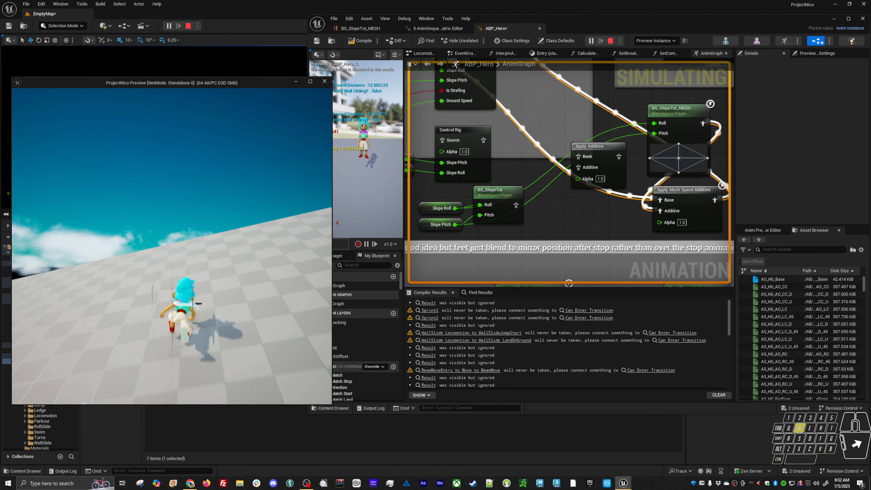
pyautogui.press('a')
pyautogui.press('Escape')
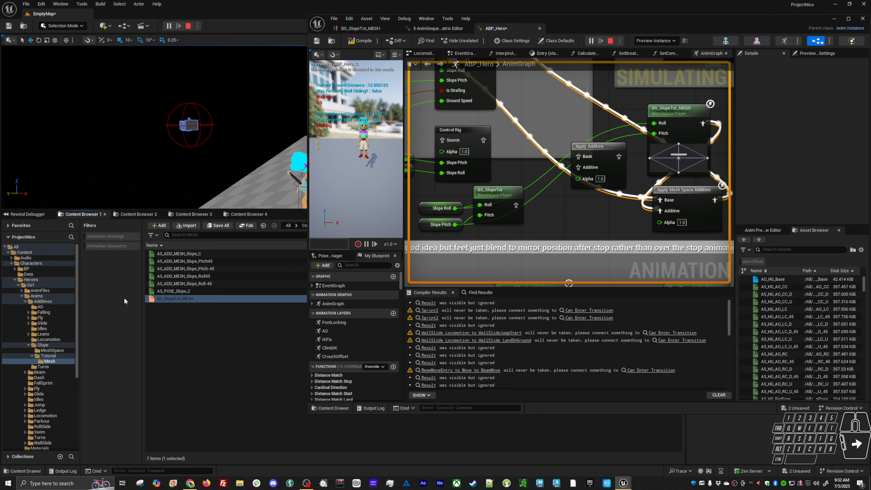
# Set the Alpha of Apply Mesh Space Additive to 0.5 and check the hero in the running game
pyautogui.moveTo(604, 212); pyautogui.dragTo(541, 207, button='right')
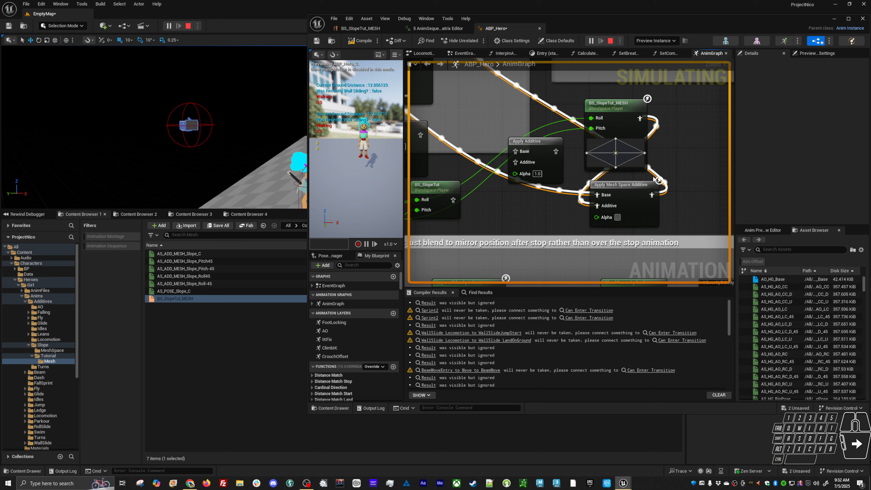
pyautogui.write('0.5')
pyautogui.press('Return')
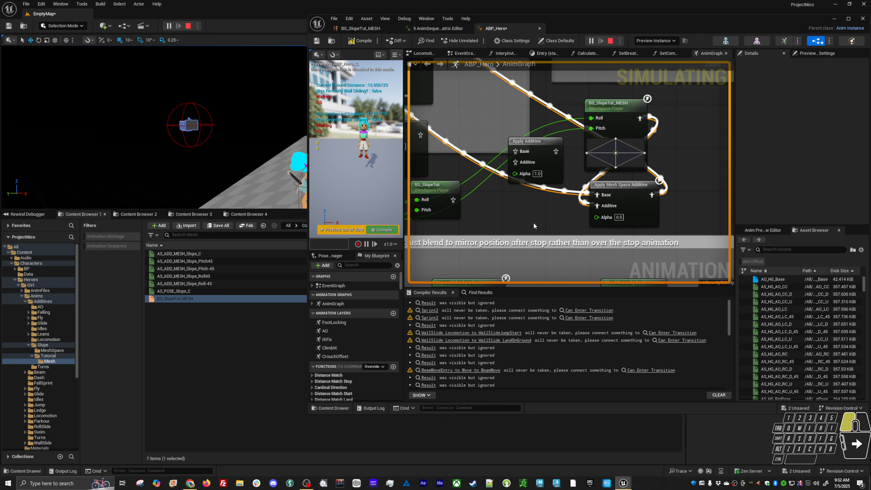
pyautogui.hotkey('alt', 'Tab')
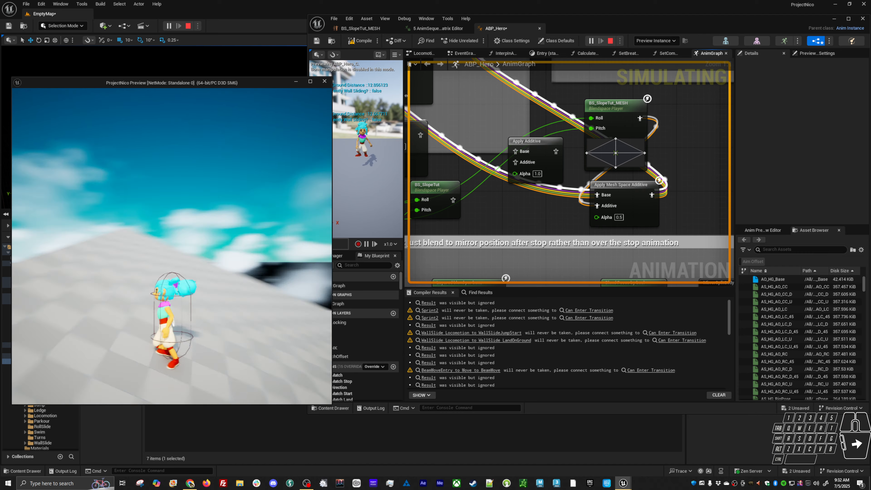
pyautogui.hotkey('alt', 'Tab')
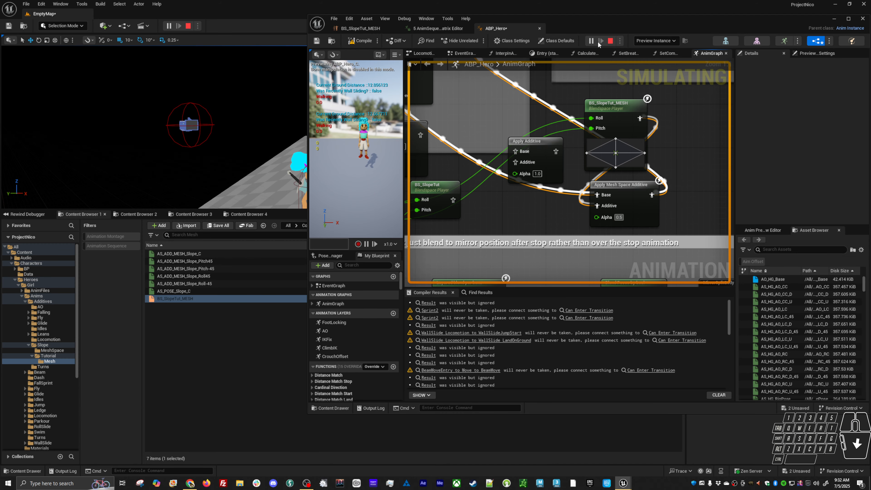
# Link the blueprint preview to the running character instance, set the Apply Mesh Space Additive Alpha to 0.2 and recompile
pyautogui.click(669, 42)
pyautogui.click(675, 70)
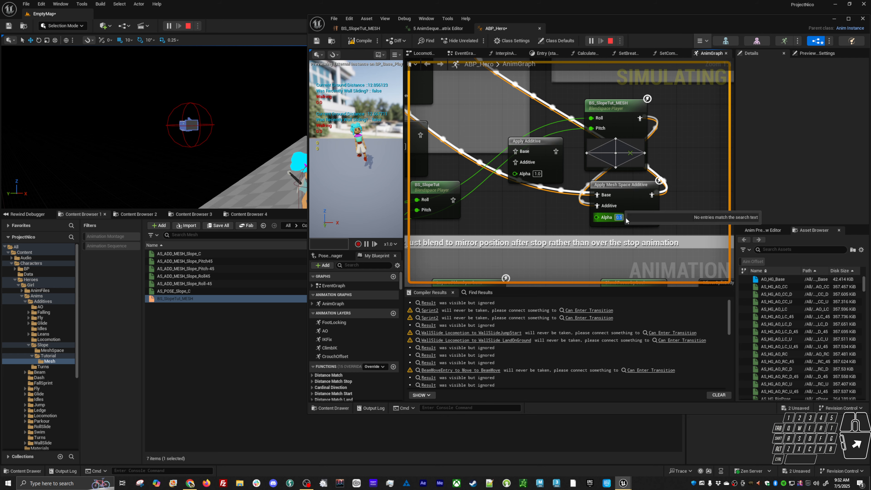
pyautogui.write('0.')
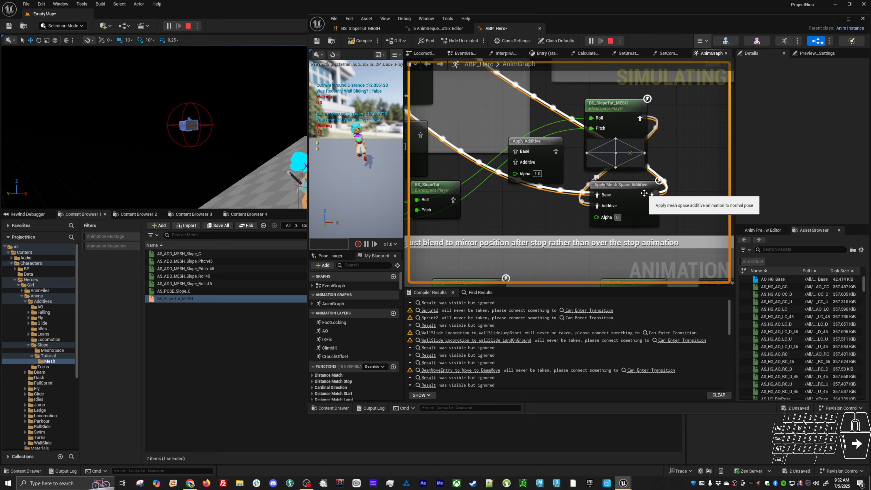
pyautogui.write('2')
pyautogui.press('Return')
pyautogui.click(379, 229)
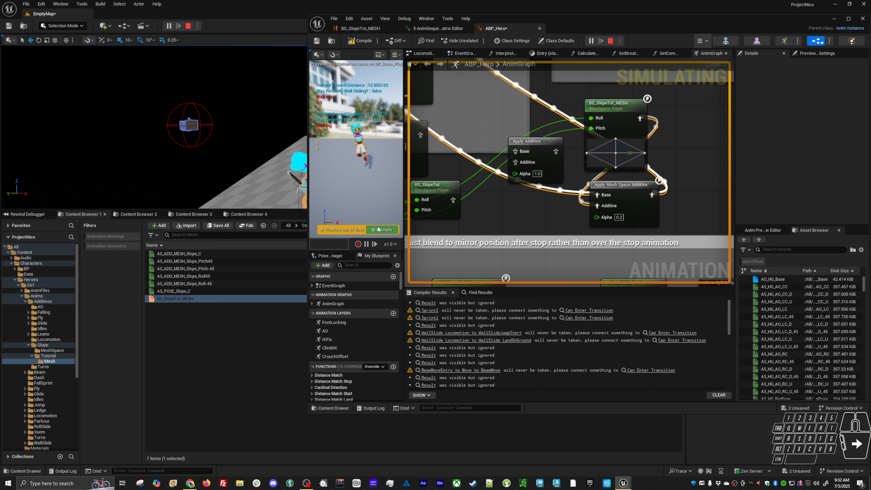
pyautogui.click(390, 230)
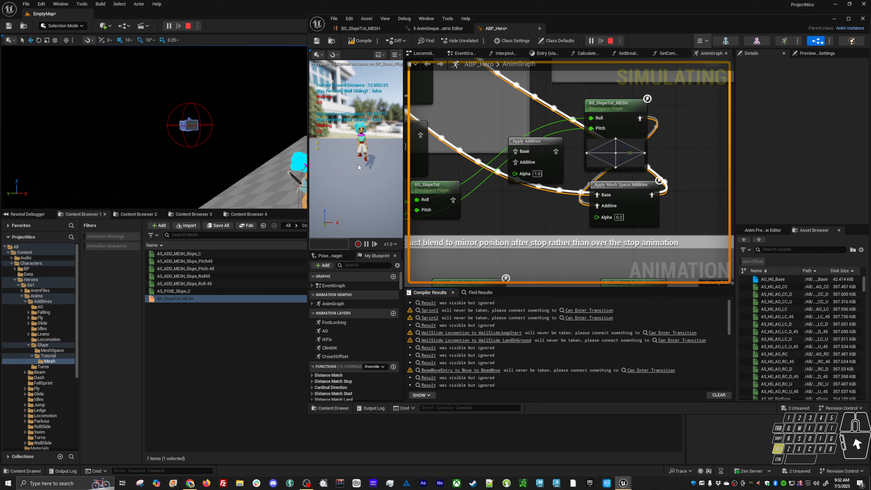
# Examine the hero's lean in the blueprint preview and while moving on the slope in the running game
pyautogui.keyDown('alt'); pyautogui.moveTo(358, 167); pyautogui.dragTo(359, 164, button='right'); pyautogui.keyUp('alt')
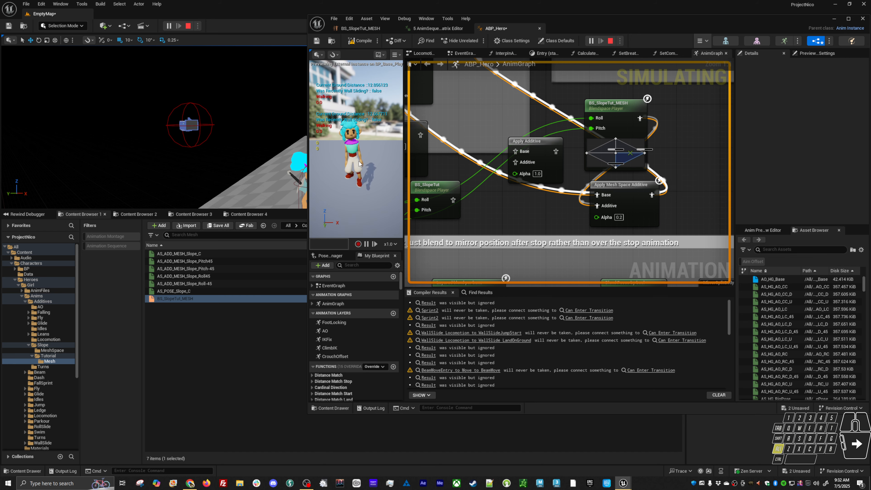
pyautogui.hotkey('alt', 'Tab')
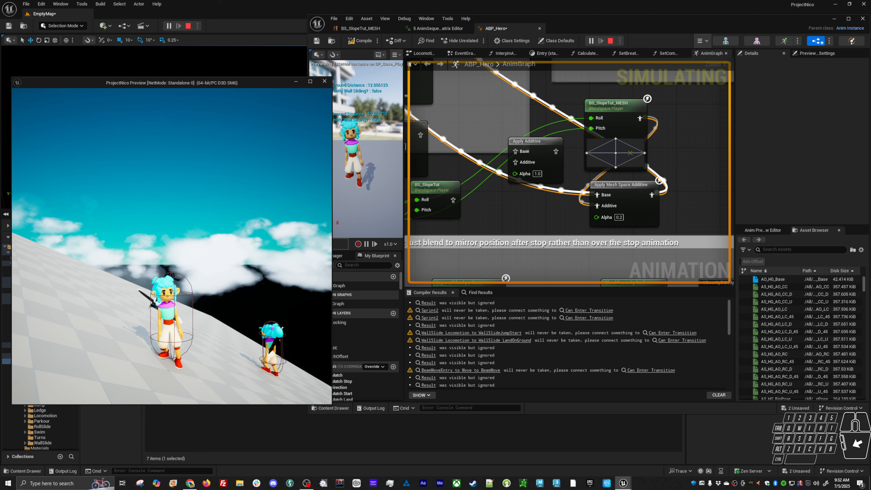
pyautogui.press('a')
pyautogui.press('alt')
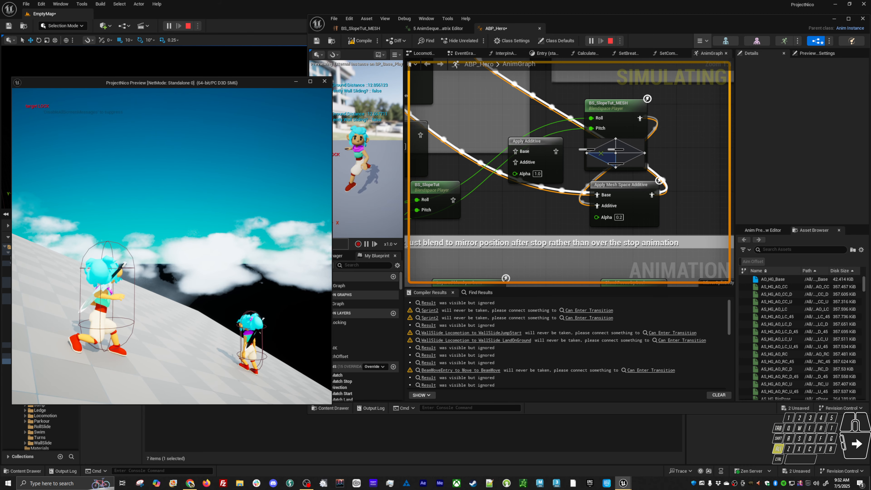
pyautogui.hotkey('alt', 'Tab')
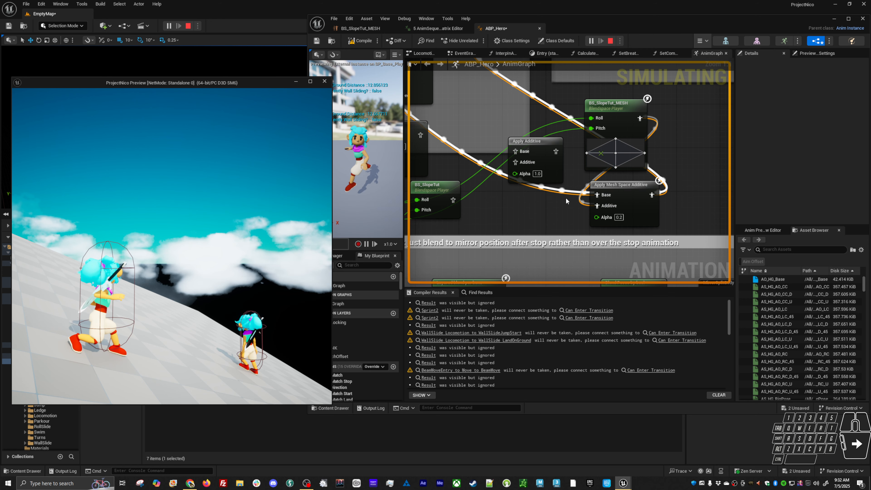
# Set the Apply Mesh Space Additive Alpha to 1 and recompile the blueprint
pyautogui.click(618, 217)
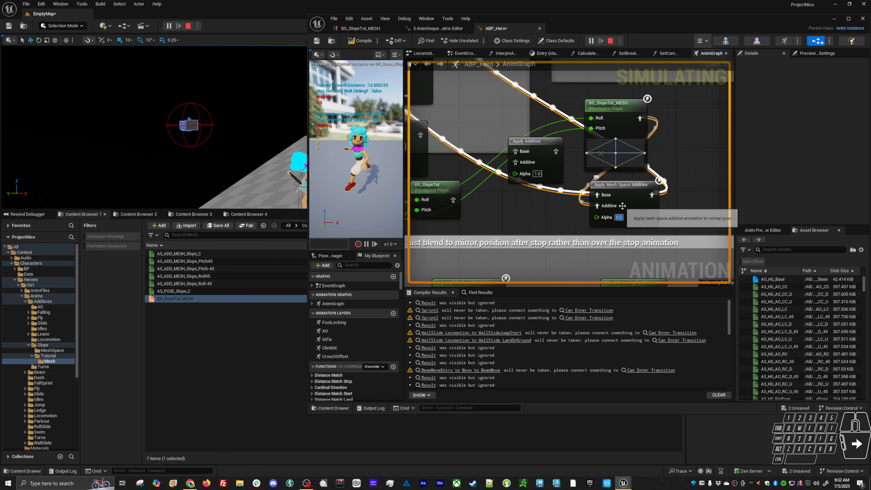
pyautogui.write('1')
pyautogui.press('Return')
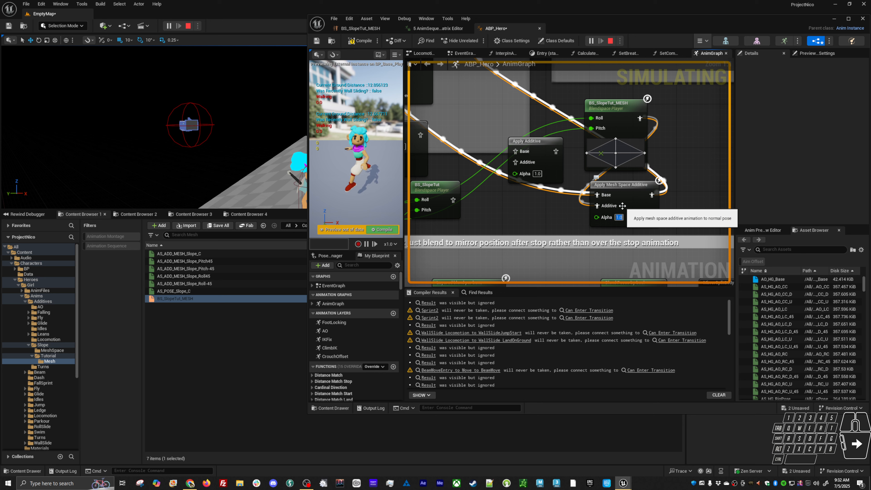
pyautogui.click(389, 230)
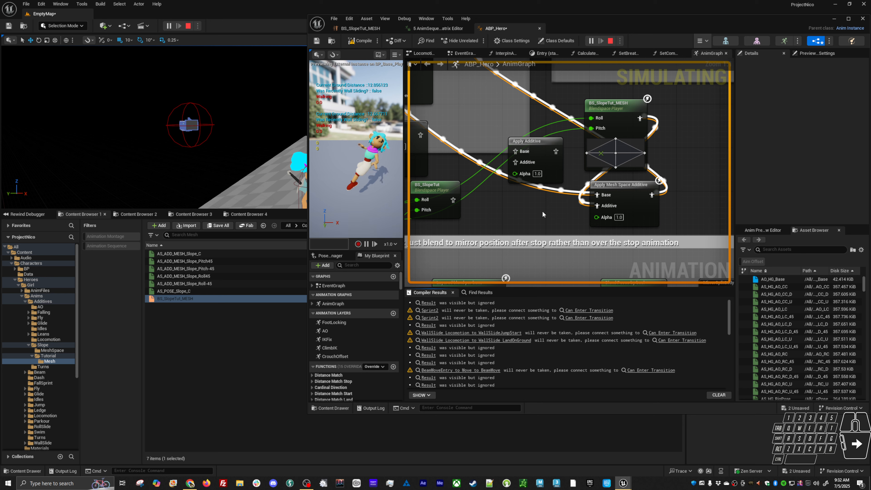
# Add a Select node that feeds the Alpha input of Apply Mesh Space Additive in the AnimGraph
pyautogui.moveTo(672, 206); pyautogui.dragTo(676, 134, button='right')
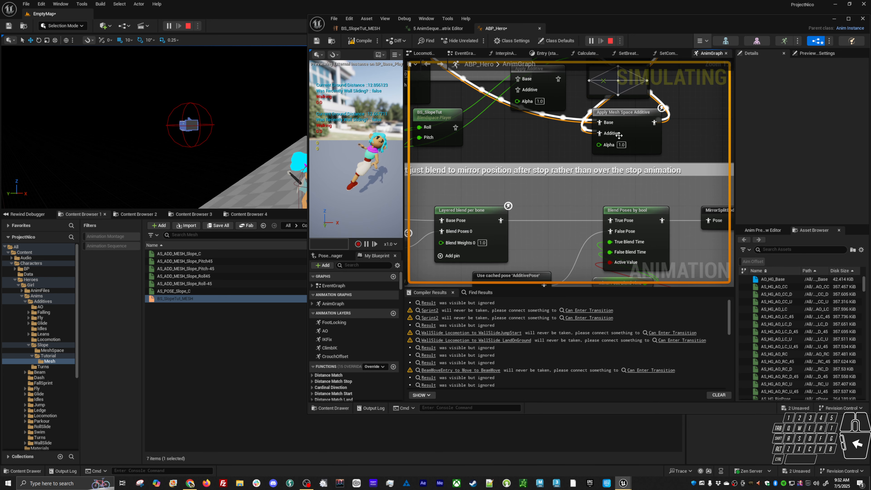
pyautogui.moveTo(598, 145); pyautogui.dragTo(538, 140)
pyautogui.write('selec')
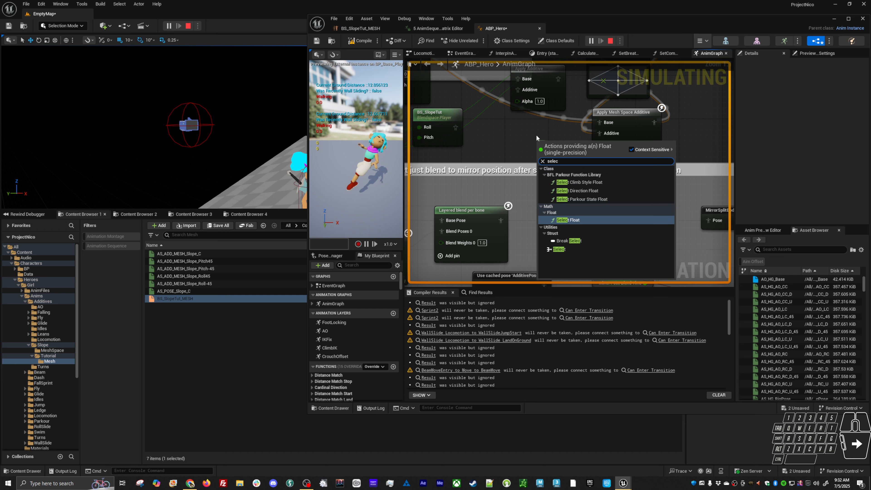
pyautogui.press('Return')
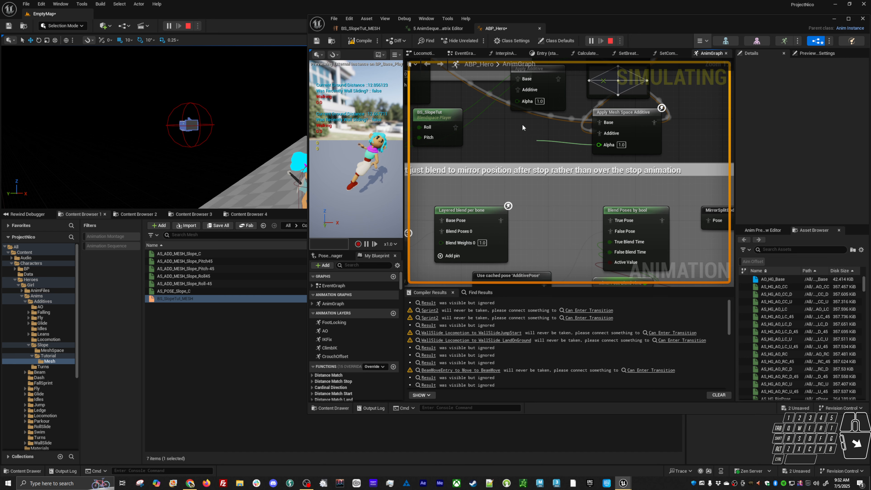
# Connect the Is Strafing variable to the Index input of the Select node
pyautogui.moveTo(539, 178); pyautogui.dragTo(511, 182)
pyautogui.write('is')
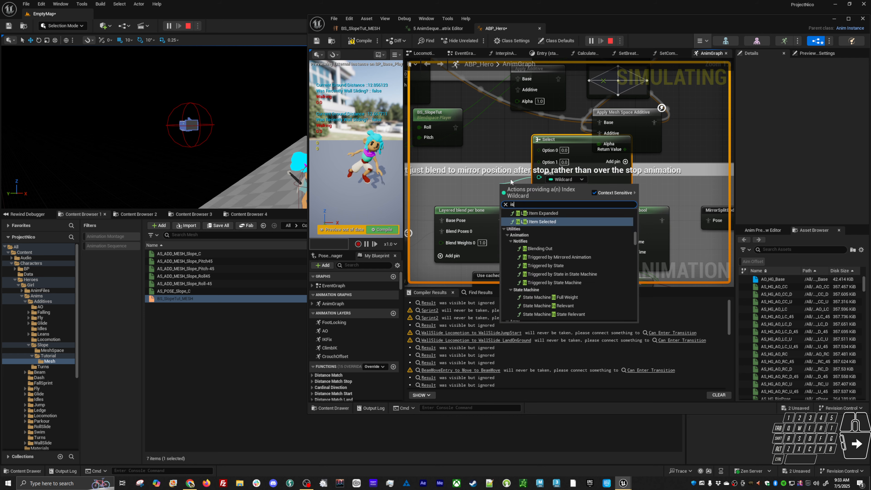
pyautogui.write('stra')
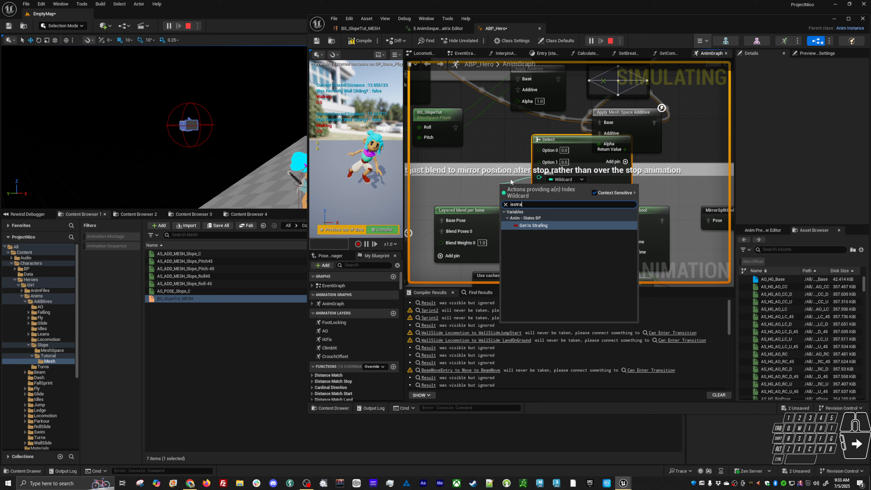
pyautogui.press('Return')
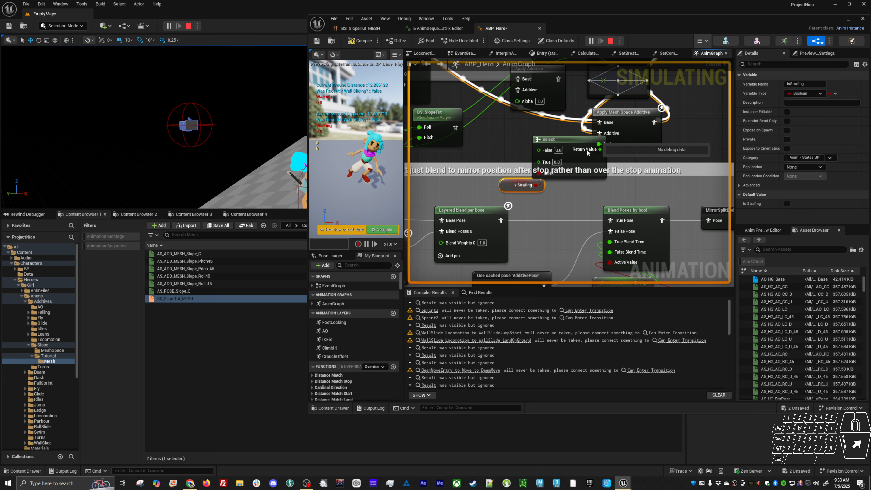
# Rearrange the nodes so Select and Is Strafing sit below Apply Mesh Space Additive, with BS_SlopeTut_MESH beside them
pyautogui.moveTo(572, 139); pyautogui.dragTo(545, 140)
pyautogui.moveTo(629, 172); pyautogui.dragTo(542, 239, button='right')
pyautogui.moveTo(554, 210); pyautogui.dragTo(662, 161)
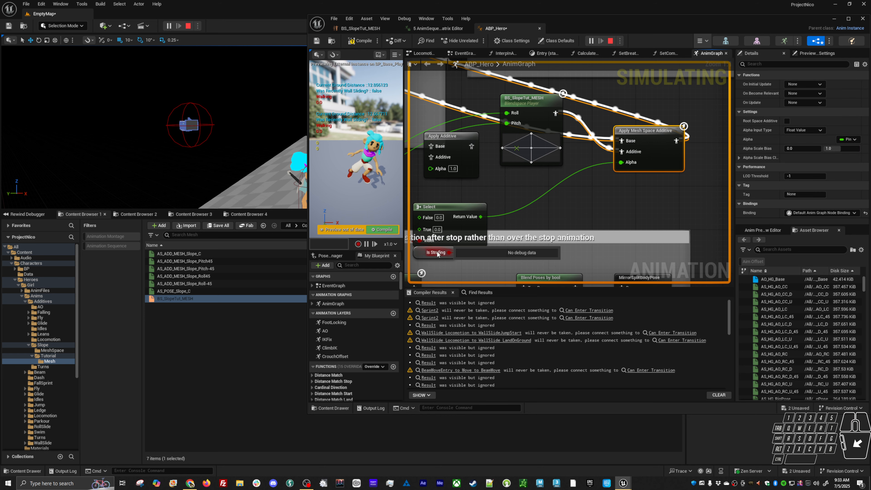
pyautogui.click(448, 209)
pyautogui.moveTo(448, 208); pyautogui.dragTo(584, 175)
pyautogui.moveTo(539, 129); pyautogui.dragTo(486, 166, button='right')
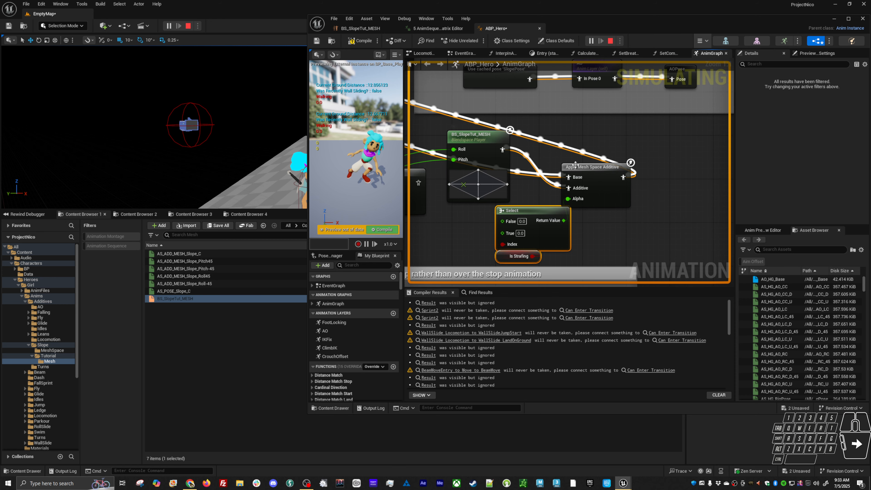
pyautogui.moveTo(593, 167); pyautogui.dragTo(586, 118)
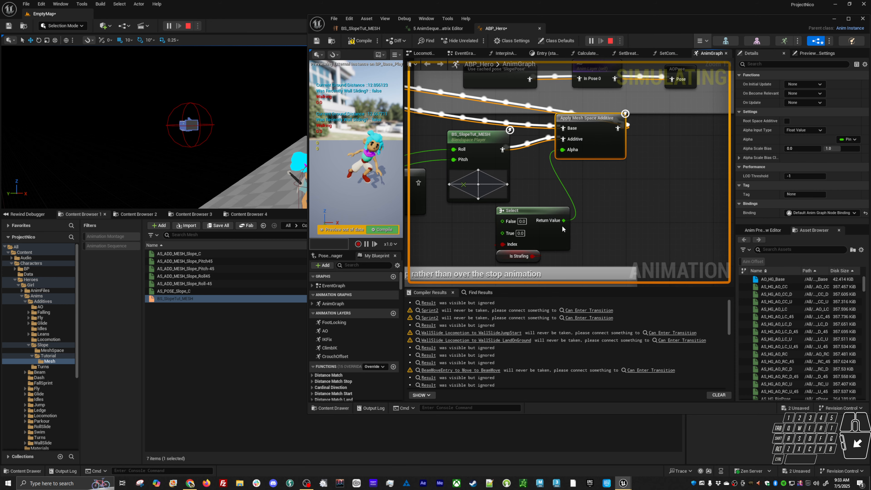
pyautogui.moveTo(595, 234); pyautogui.dragTo(610, 216, button='right')
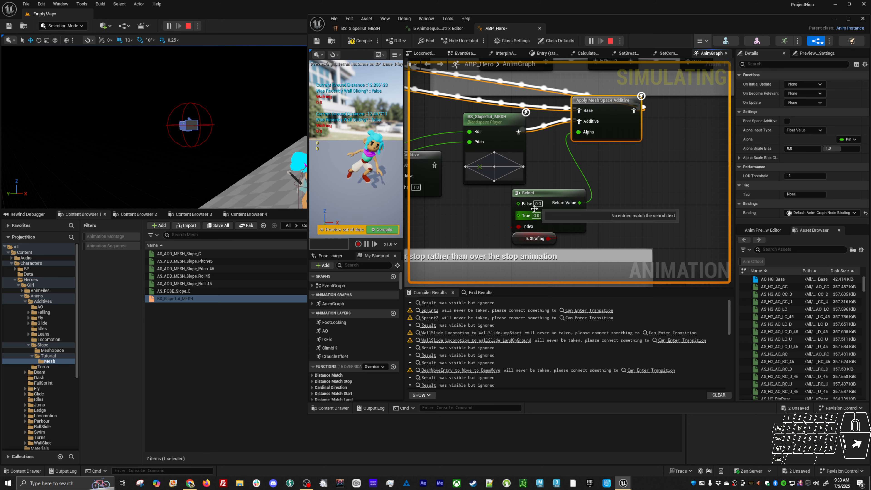
# Set the Select node's True value to 1.0 and False value to 0.2, and recompile the blueprint
pyautogui.click(539, 216)
pyautogui.write('1')
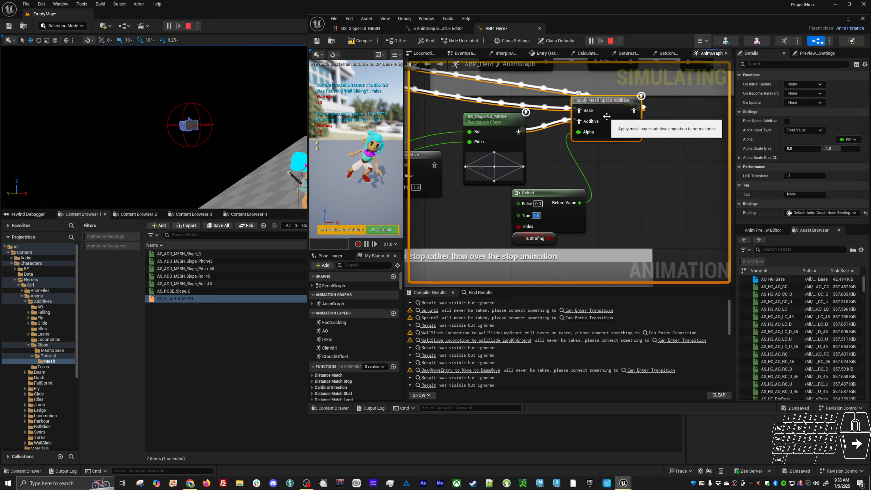
pyautogui.click(538, 203)
pyautogui.write('0.2')
pyautogui.press('Return')
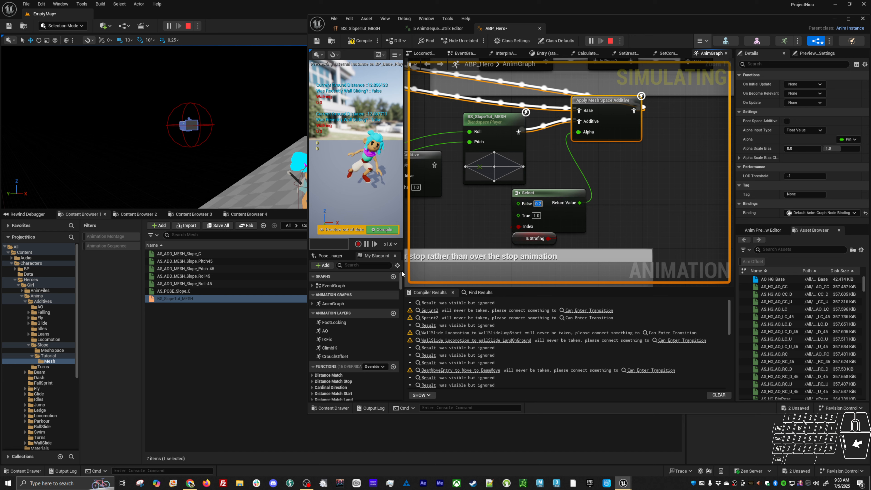
pyautogui.click(384, 229)
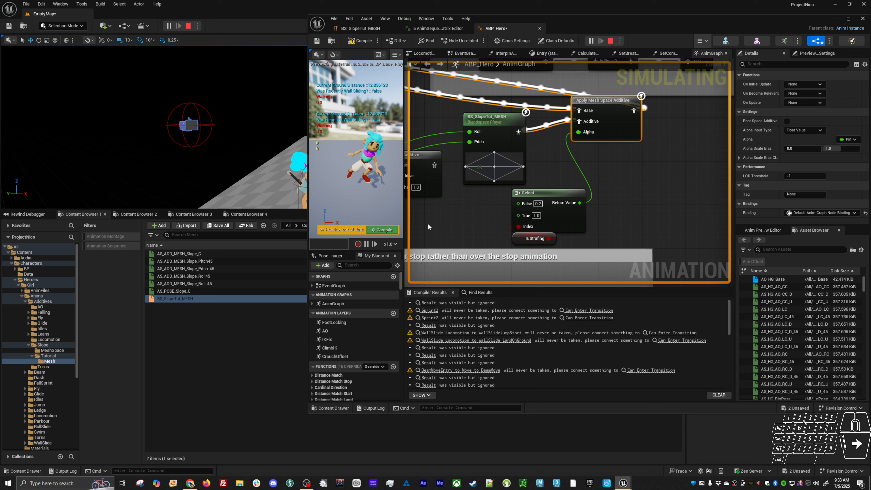
# Check the hero's lean on the slope in the running game while toggling the target lock
pyautogui.rightClick(453, 226)
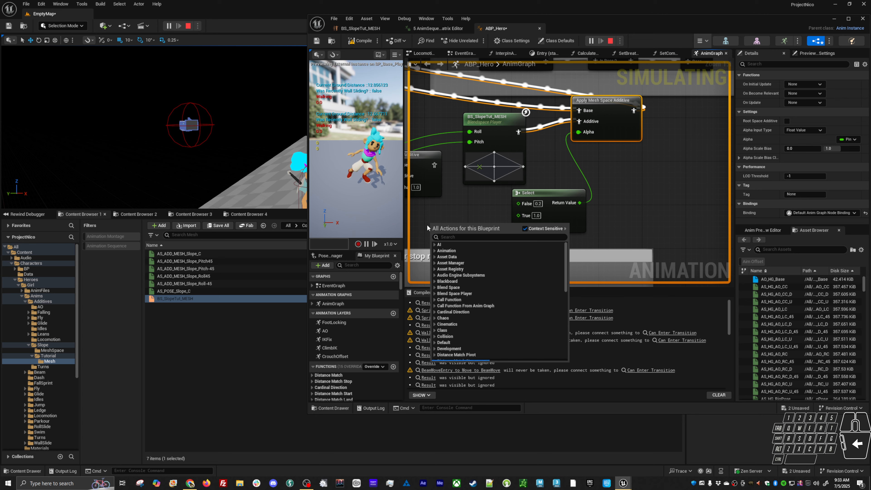
pyautogui.hotkey('alt', 'Tab')
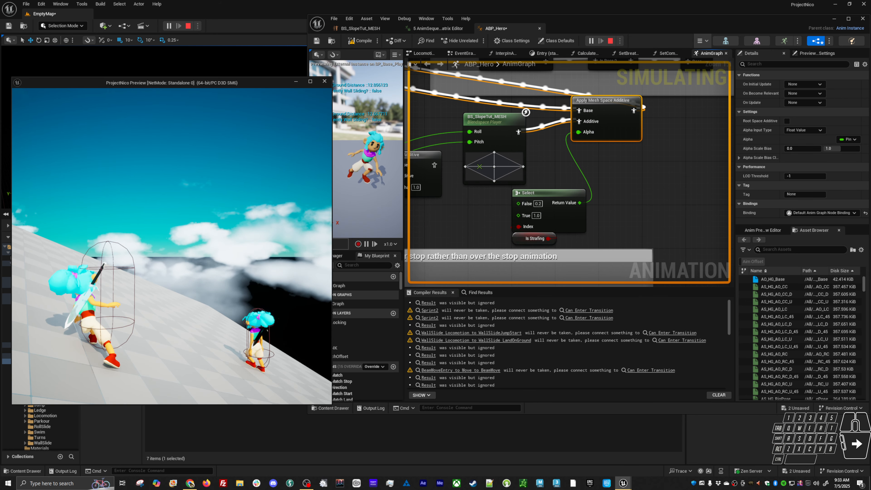
pyautogui.press('Tab')
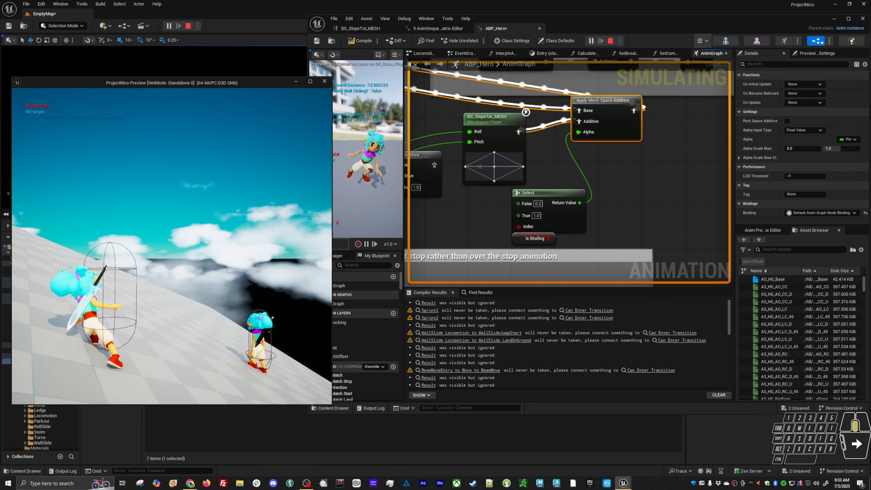
pyautogui.hotkey('alt', 'Tab')
# Watch the Select node's Return Value while toggling the target lock in the running game
pyautogui.rightClick(574, 203)
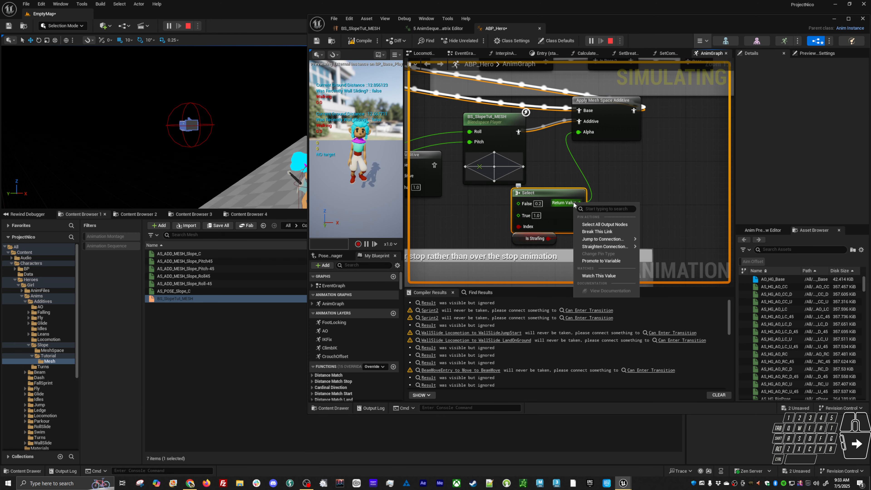
pyautogui.click(602, 275)
pyautogui.hotkey('alt', 'Tab')
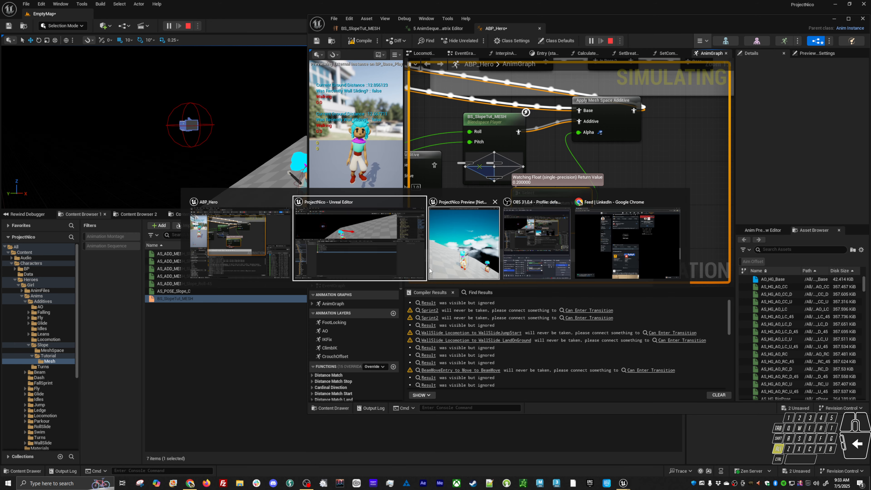
pyautogui.middleClick(172, 246)
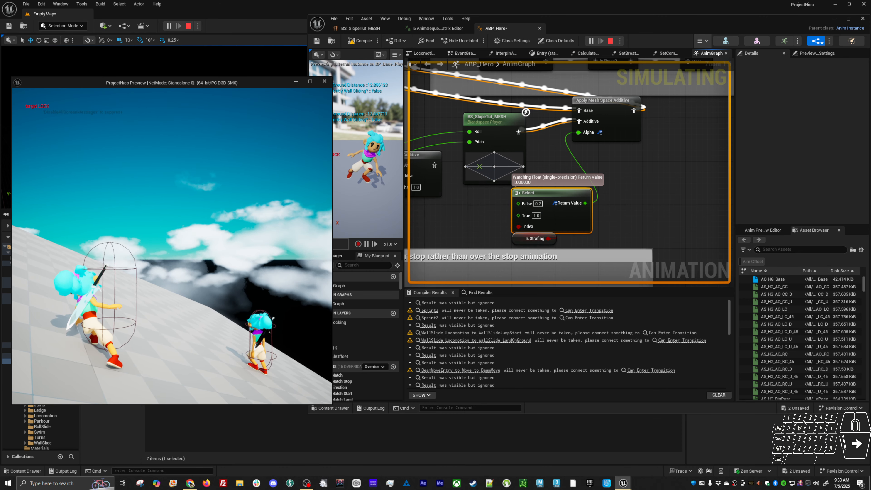
pyautogui.middleClick(171, 247)
pyautogui.middleClick(171, 247)
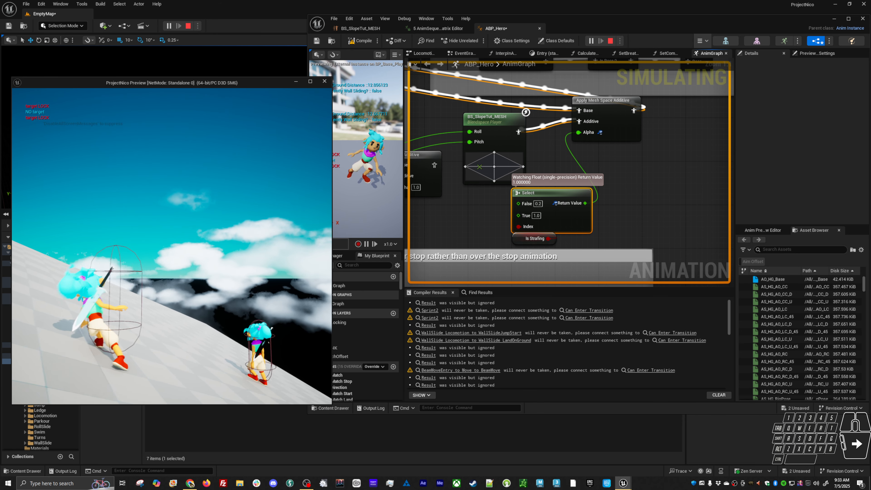
pyautogui.hotkey('alt', 'Tab')
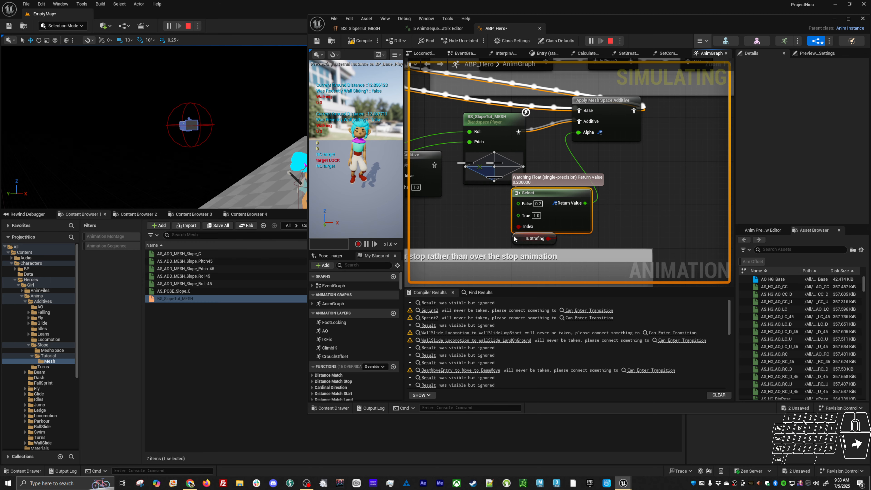
# Move the unused Apply Additive node next to the BS_SlopeTut blendspace player, clear of the mesh-space nodes
pyautogui.moveTo(473, 224); pyautogui.dragTo(499, 219, button='right')
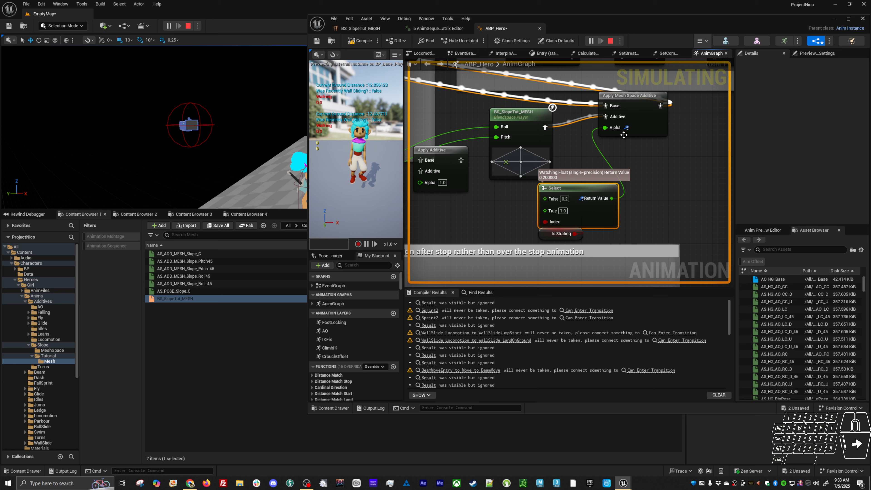
pyautogui.moveTo(652, 140); pyautogui.dragTo(670, 132, button='right')
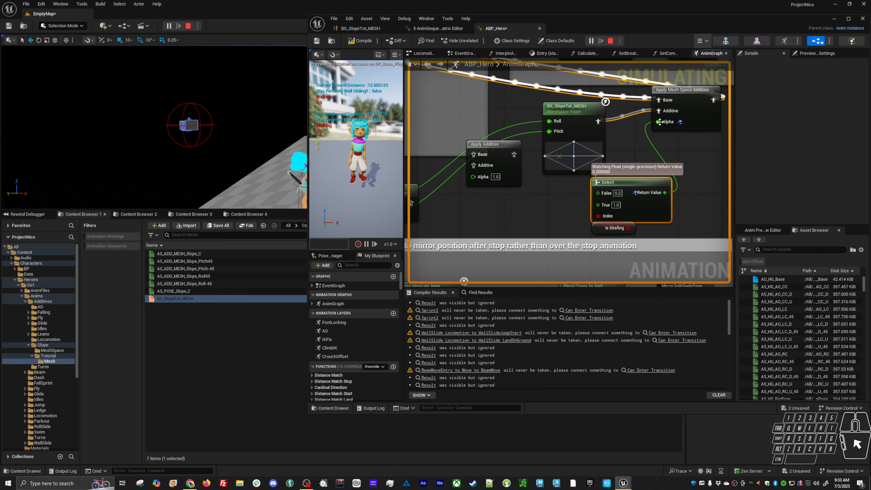
pyautogui.moveTo(485, 180); pyautogui.dragTo(592, 174, button='right')
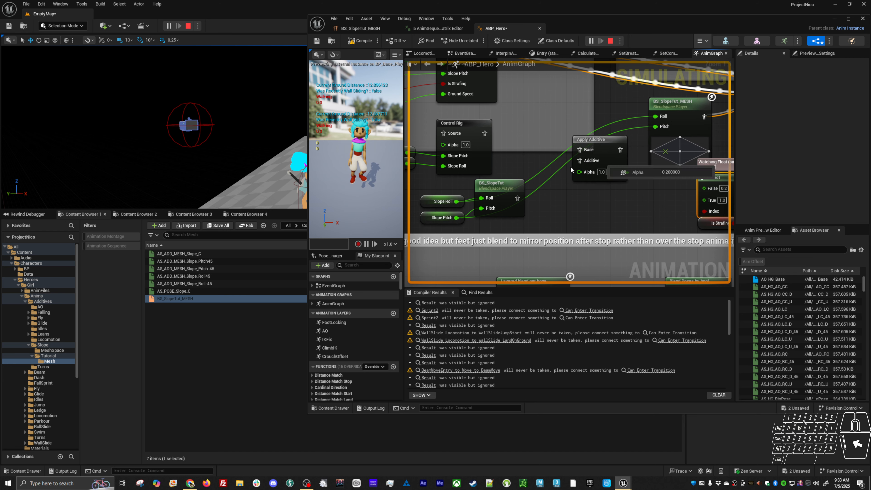
pyautogui.moveTo(605, 142); pyautogui.dragTo(567, 180)
pyautogui.moveTo(617, 195); pyautogui.dragTo(418, 223)
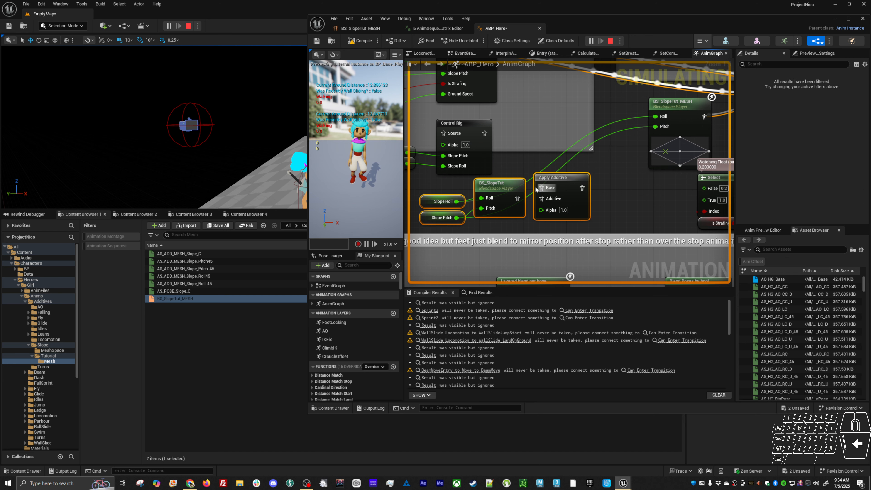
pyautogui.moveTo(606, 178); pyautogui.dragTo(563, 196, button='right')
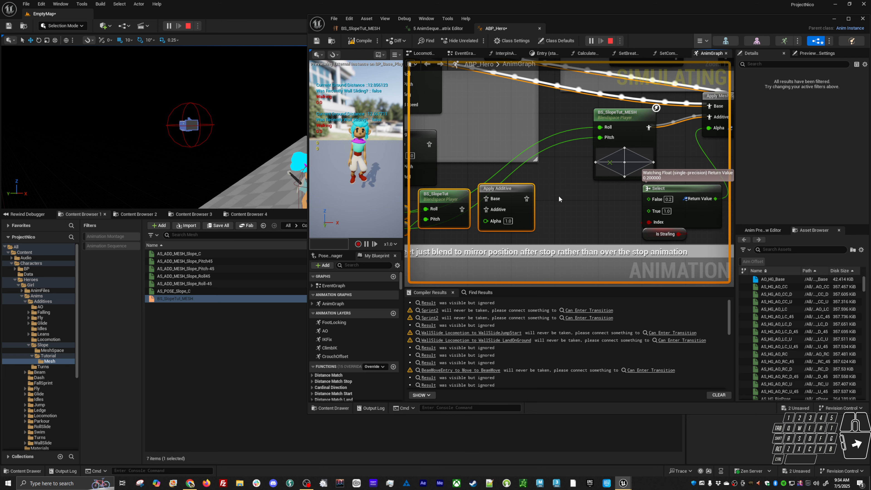
pyautogui.moveTo(559, 197); pyautogui.dragTo(435, 231)
pyautogui.moveTo(630, 214); pyautogui.dragTo(565, 224, button='right')
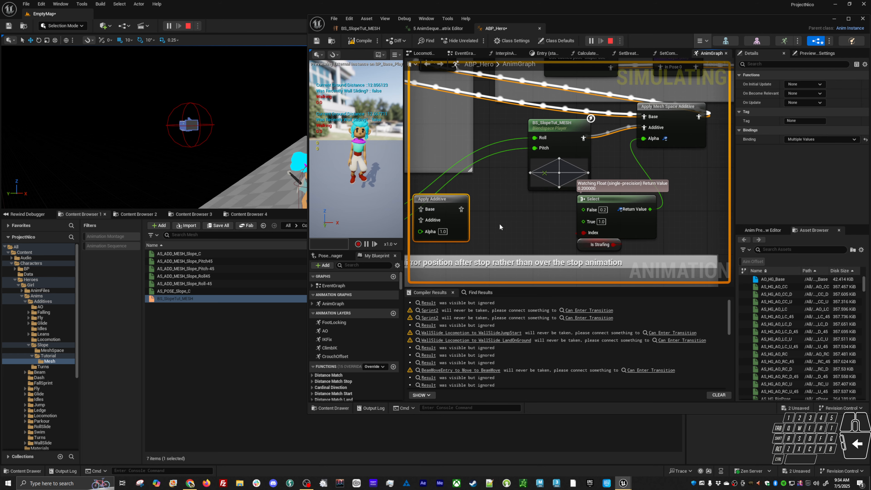
# Move Select and Is Strafing closer beneath Apply Mesh Space Additive, and shift BS_SlopeTut_MESH away from them
pyautogui.moveTo(499, 227); pyautogui.dragTo(459, 225, button='right')
pyautogui.click(579, 207)
pyautogui.moveTo(581, 199); pyautogui.dragTo(624, 166)
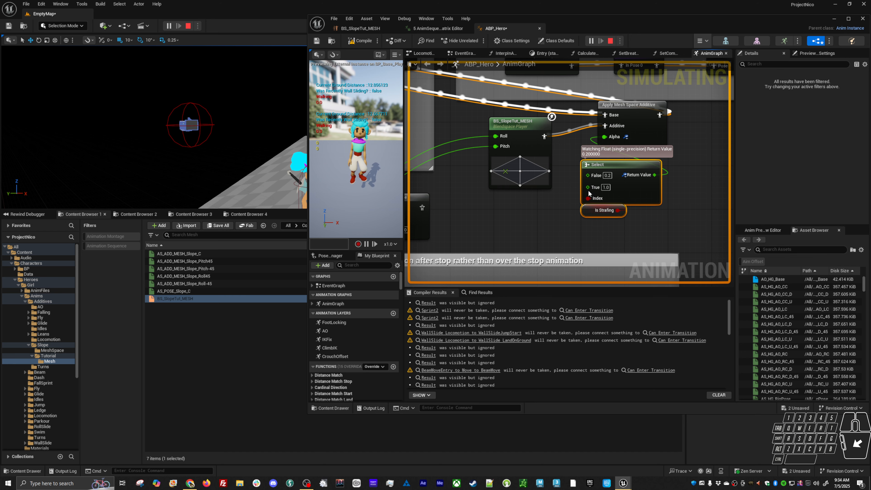
pyautogui.moveTo(573, 223); pyautogui.dragTo(583, 240, button='right')
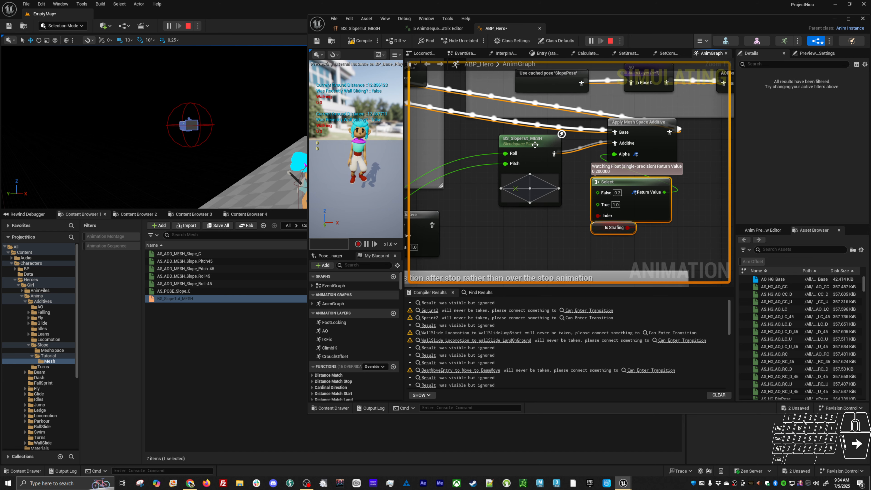
pyautogui.moveTo(535, 145); pyautogui.dragTo(508, 161)
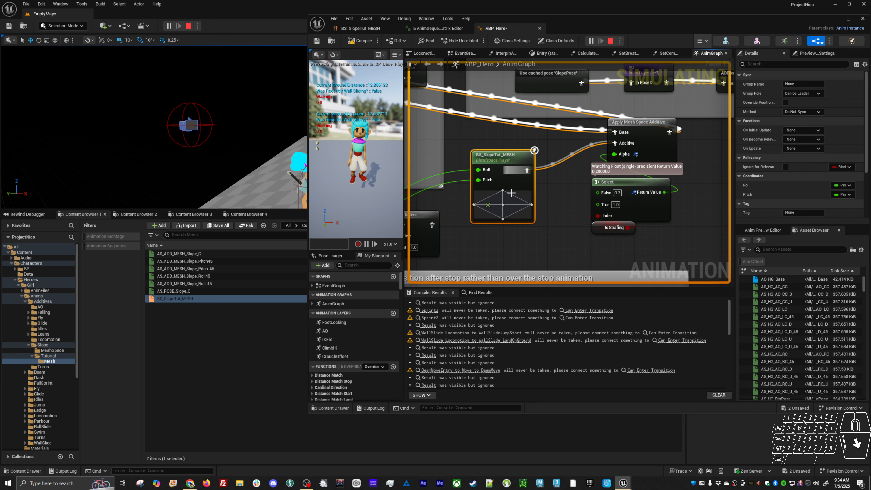
pyautogui.click(561, 222)
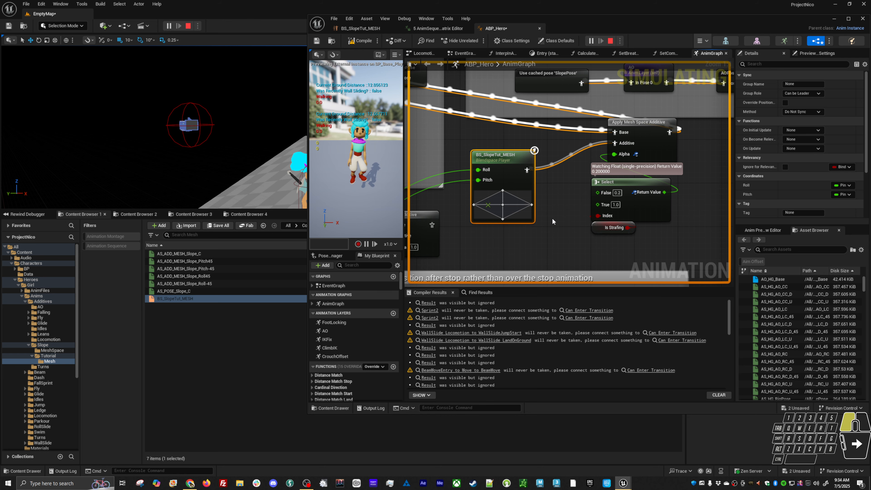
# Switch to the running game and examine the hero's stance on the slope
pyautogui.hotkey('alt', 'Tab')
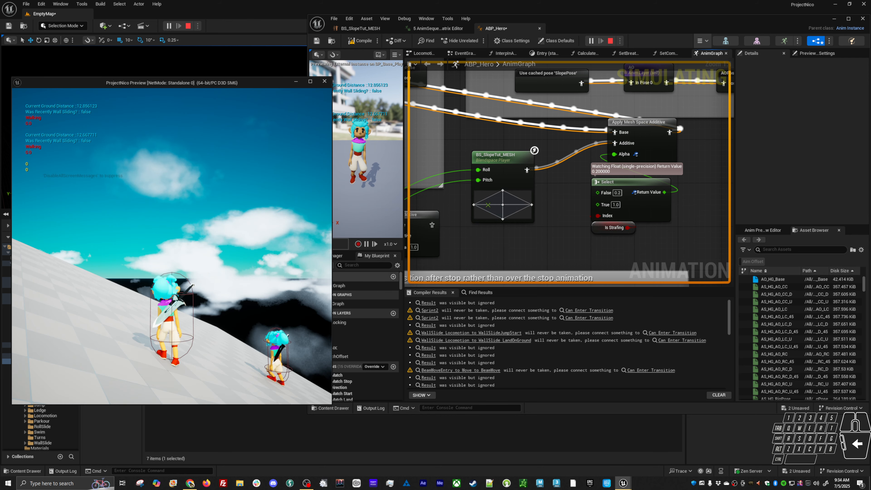
pyautogui.rightClick(172, 246)
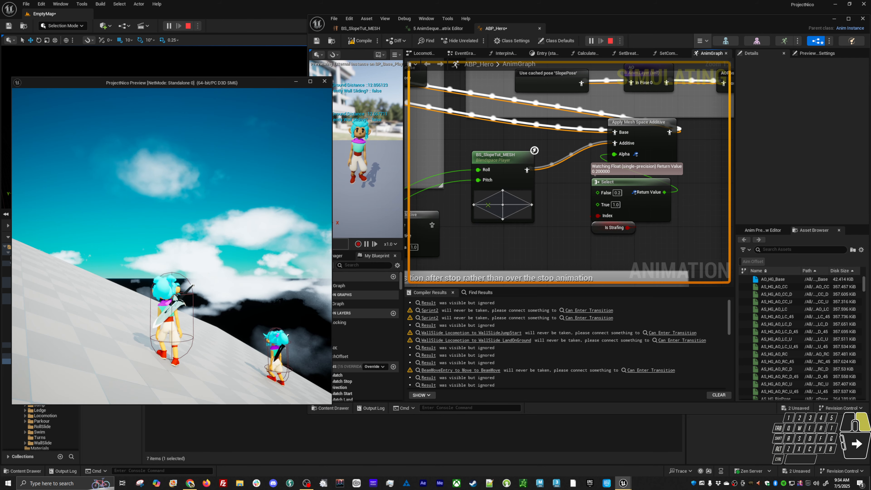